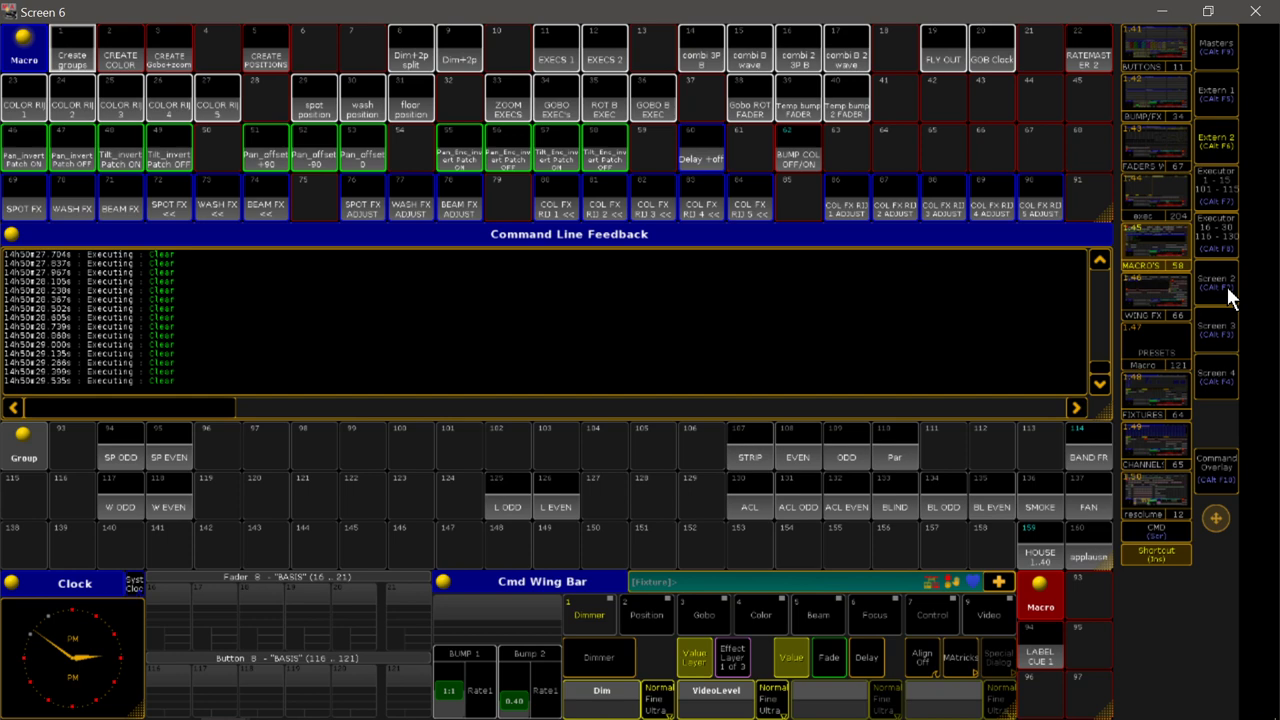
Review the patched fixtures in the SPOTS 1-50, WASH 51-100 and LED 201-250 layers.
click(1227, 287)
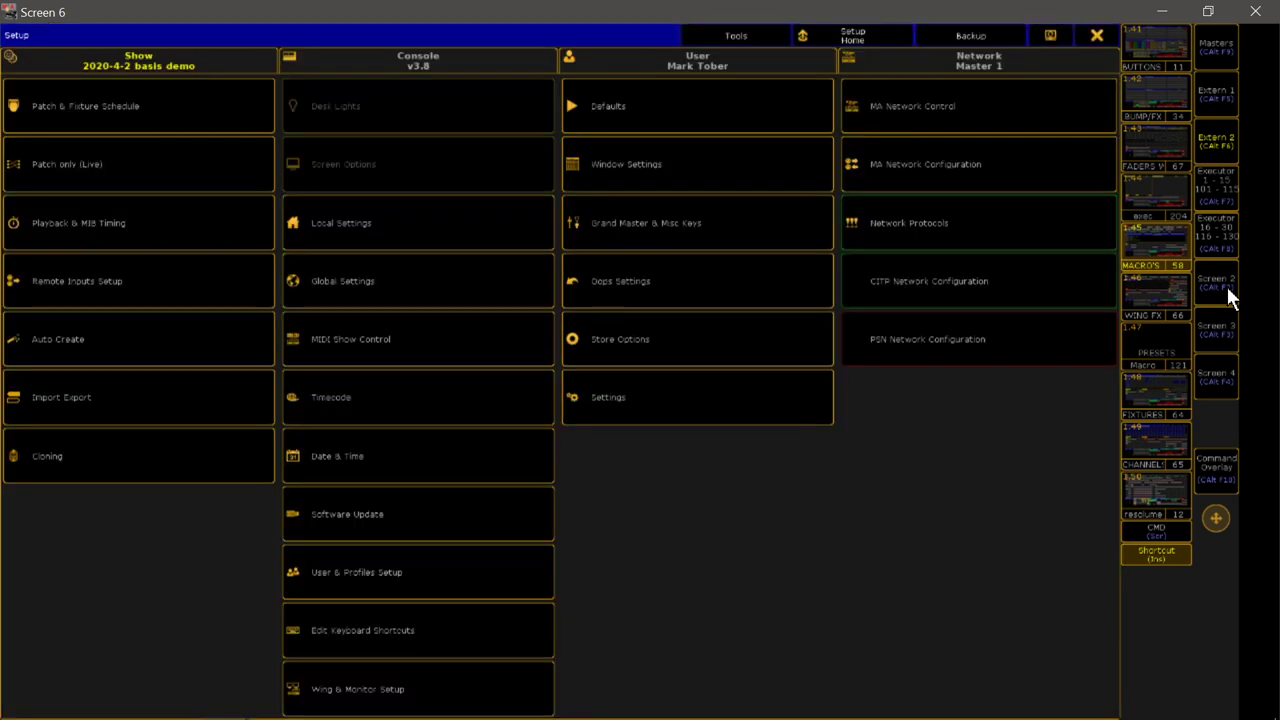
click(83, 95)
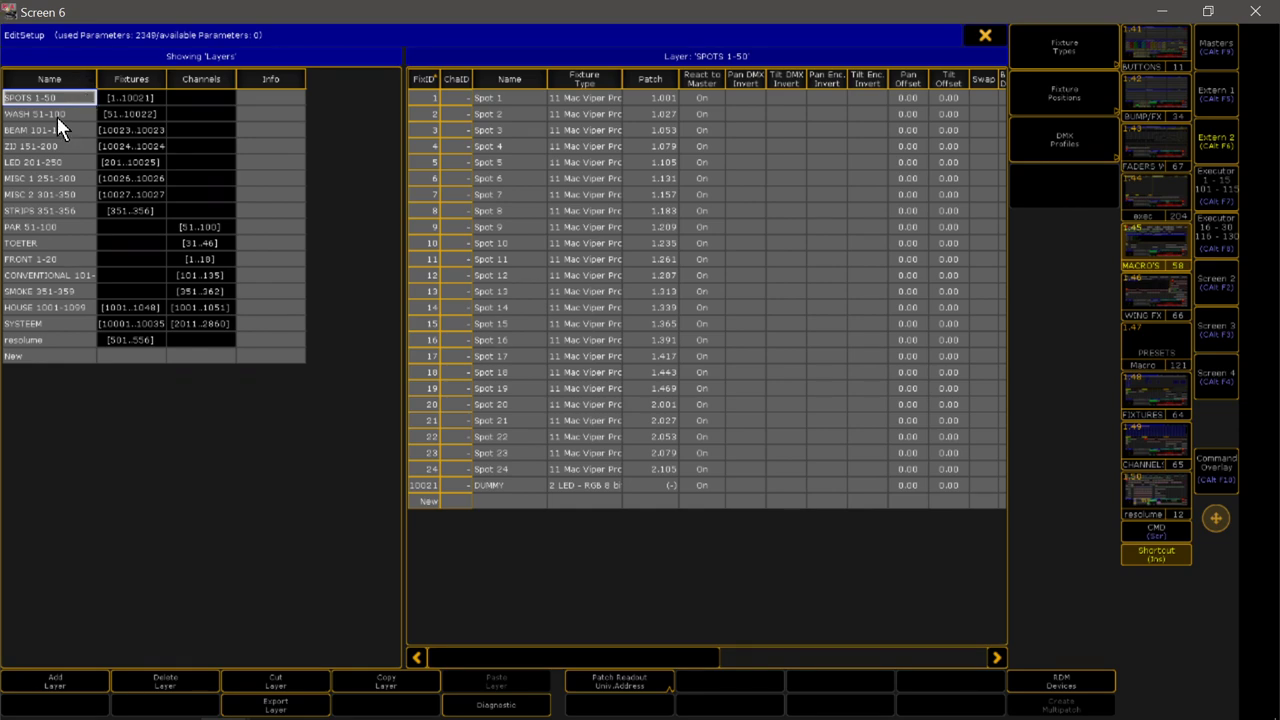
click(46, 112)
click(39, 162)
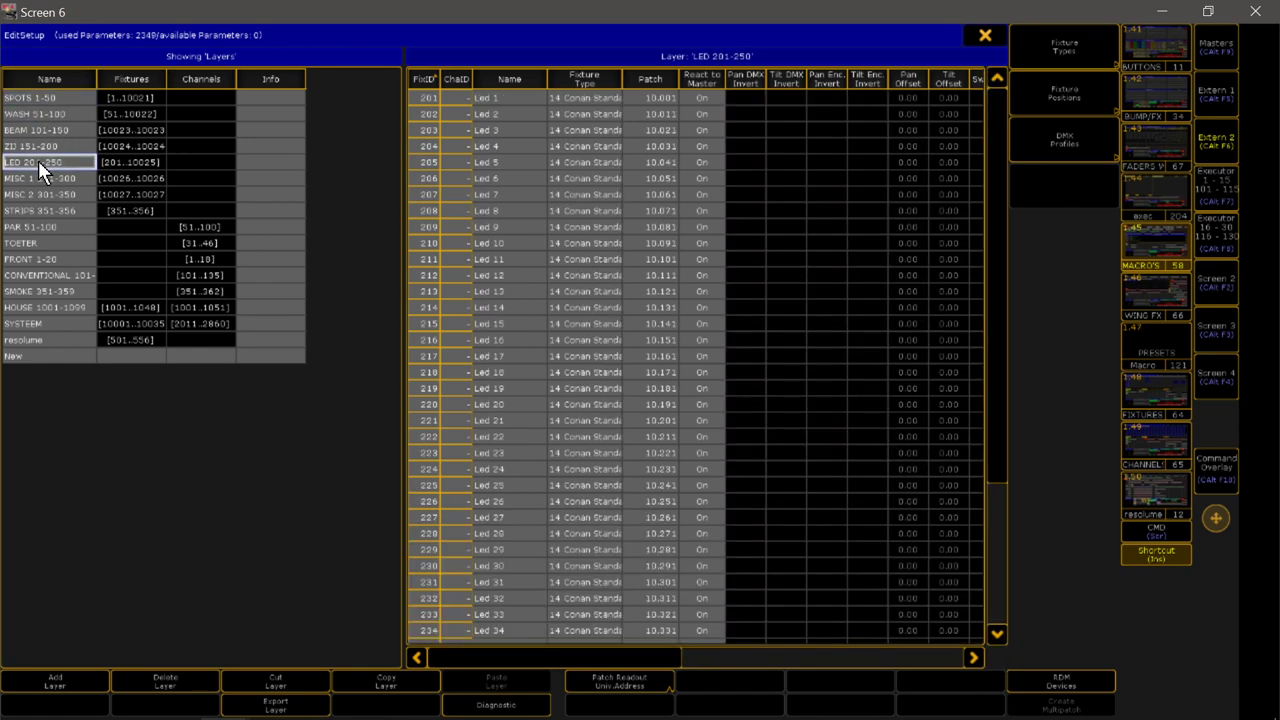
click(51, 91)
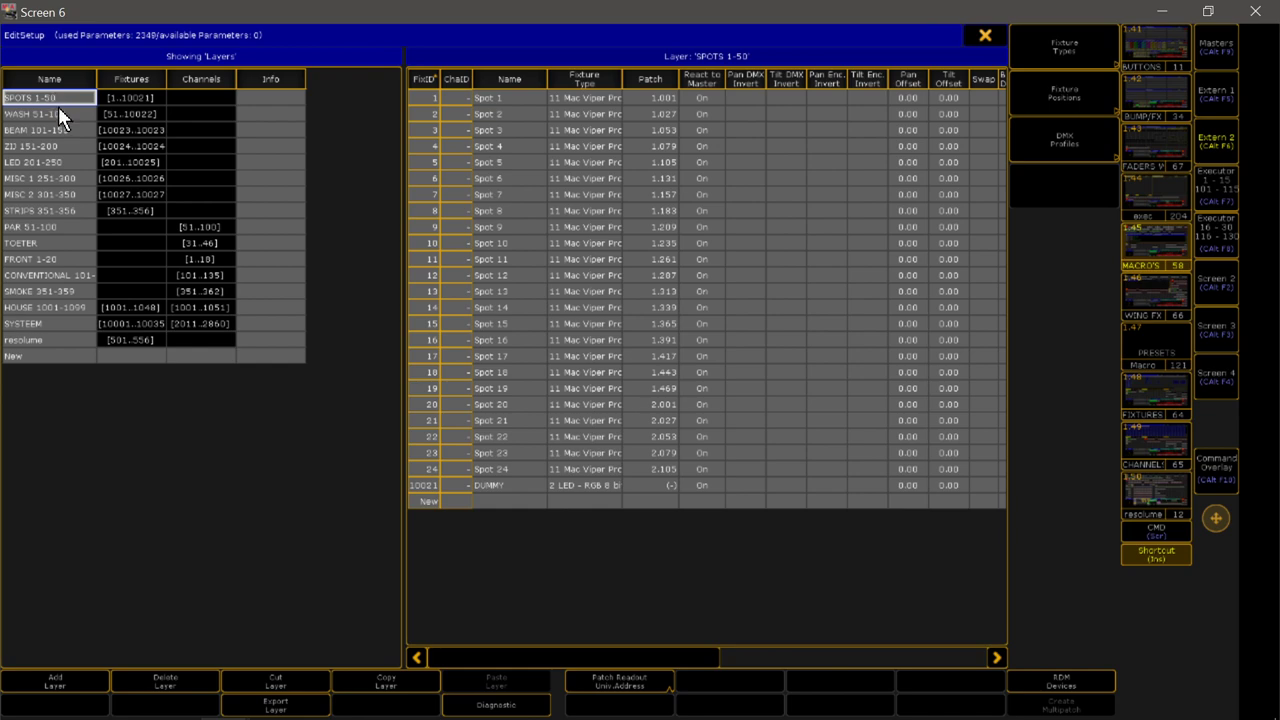
click(59, 111)
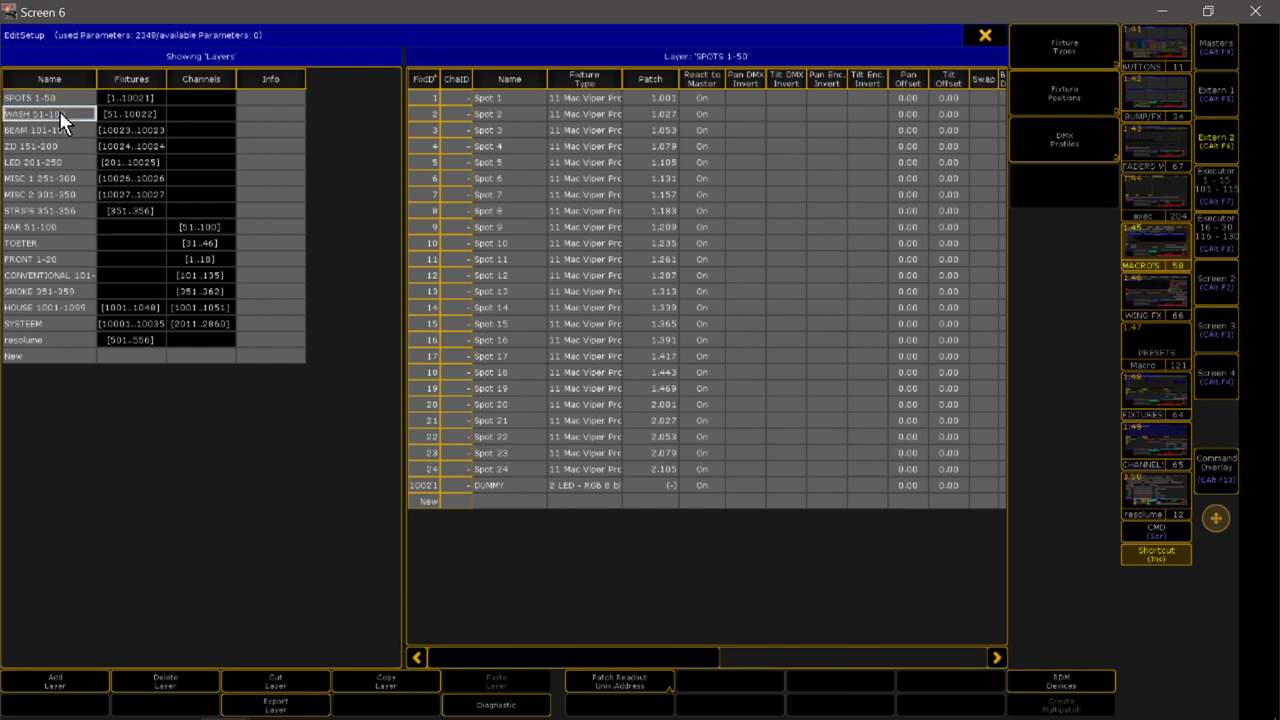
click(69, 164)
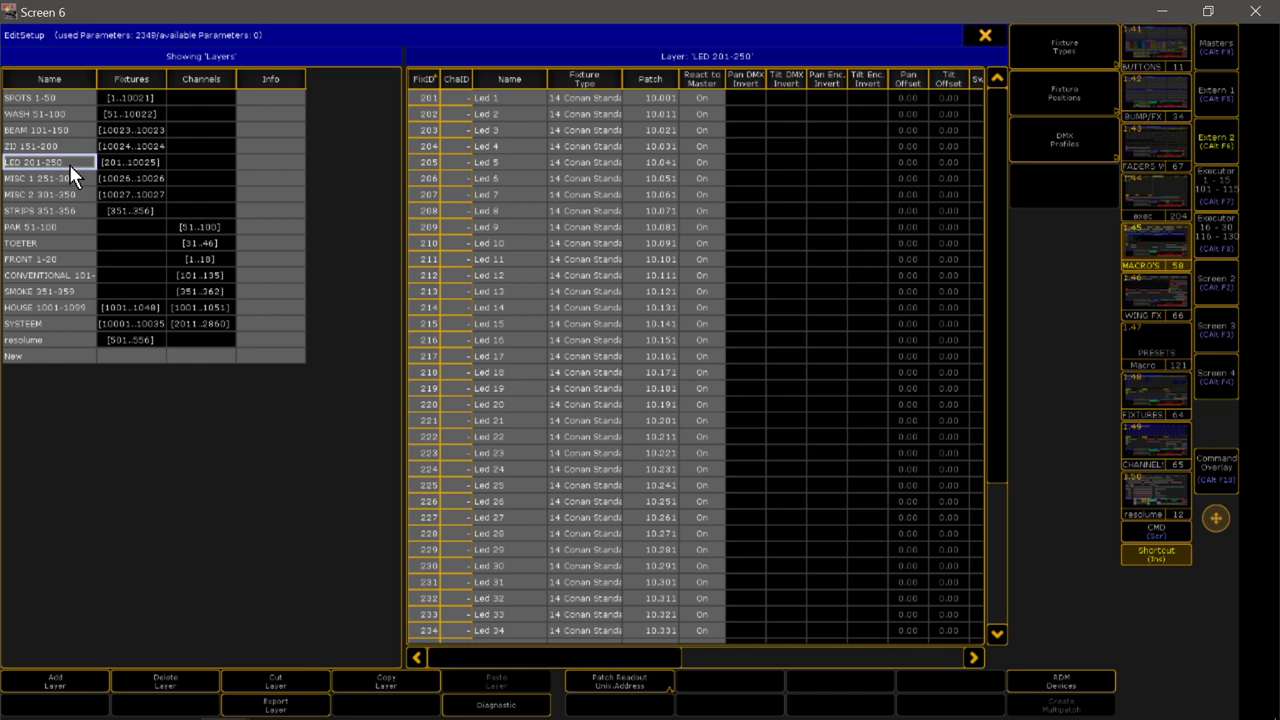
key(Escape)
key(Escape)
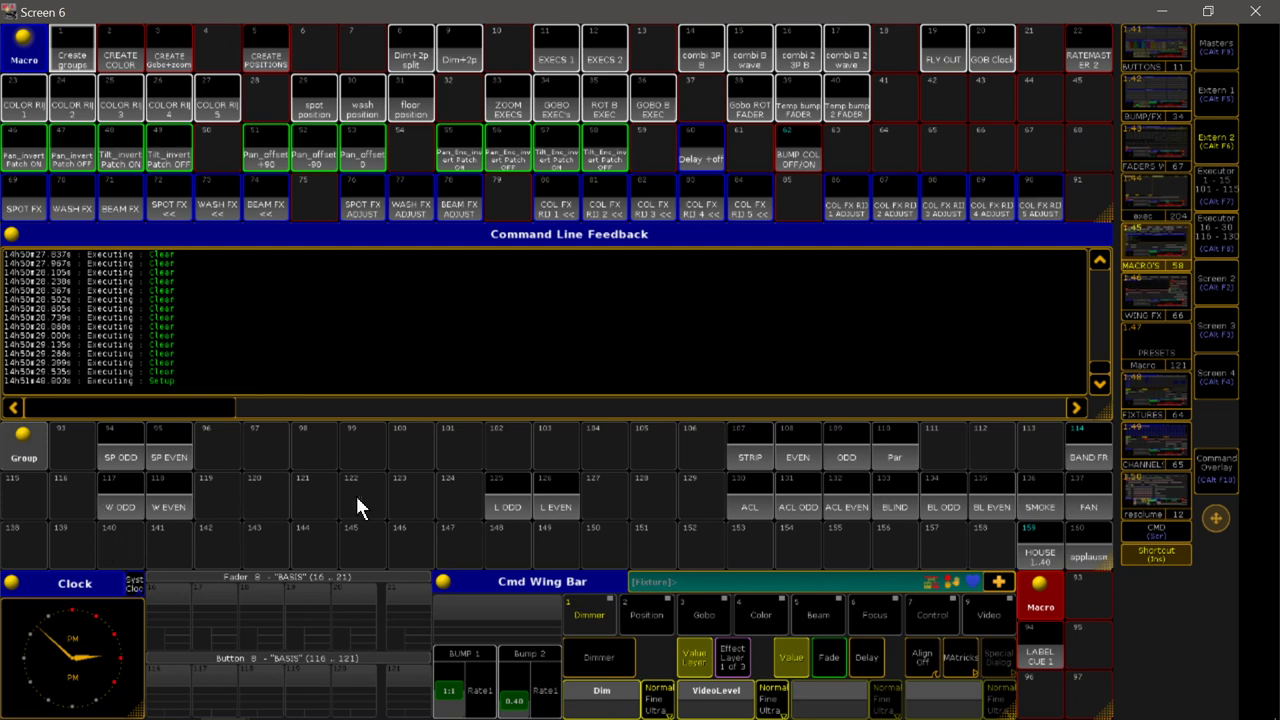
Run the Create groups macro from the macros view.
click(1146, 299)
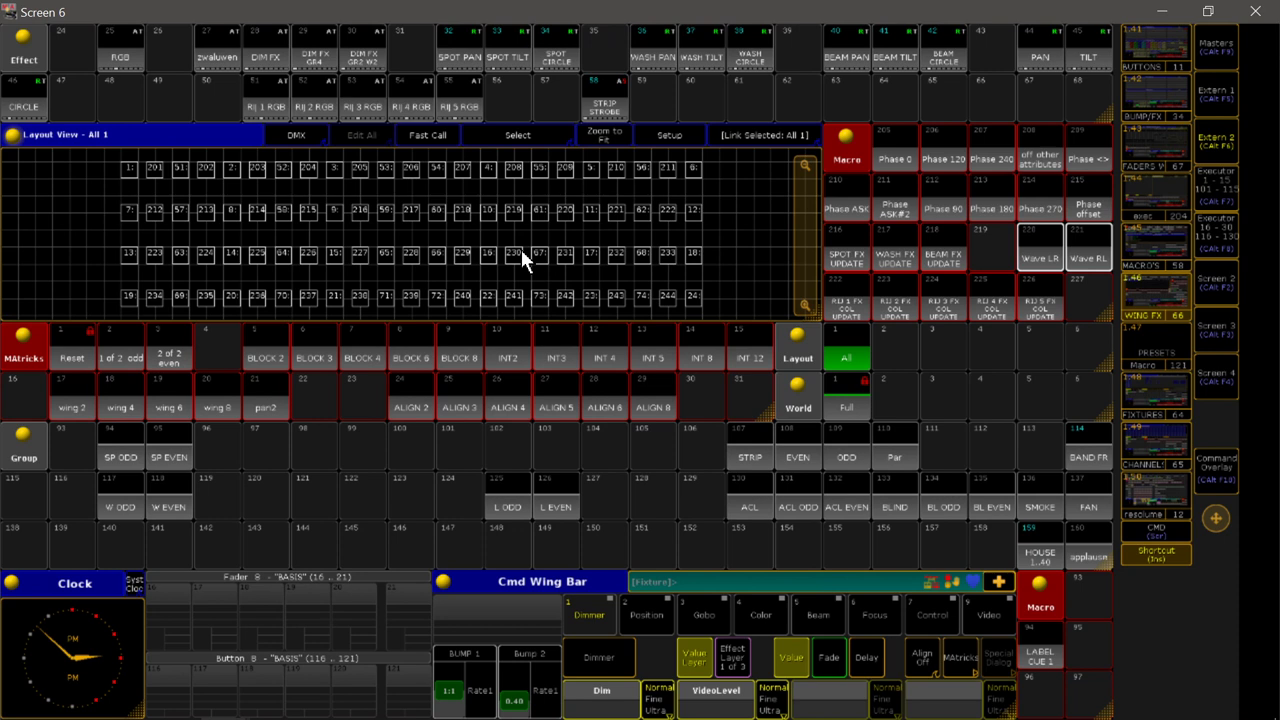
click(1155, 245)
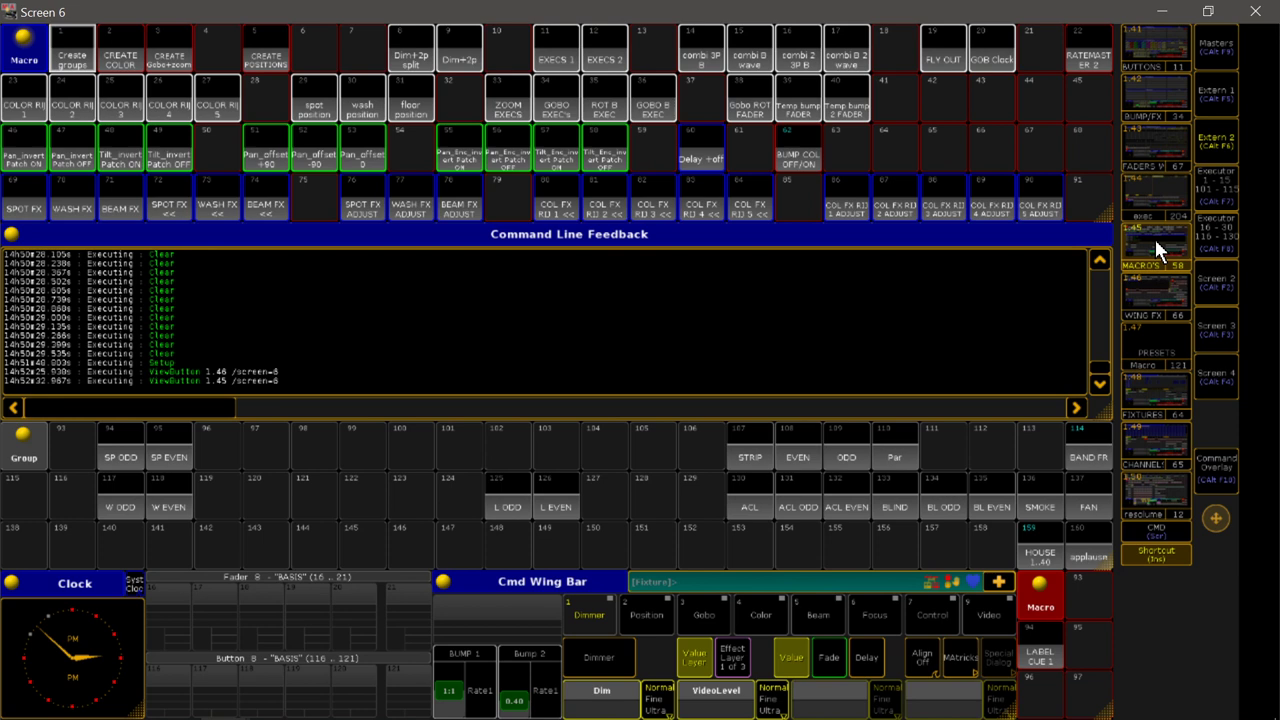
click(73, 61)
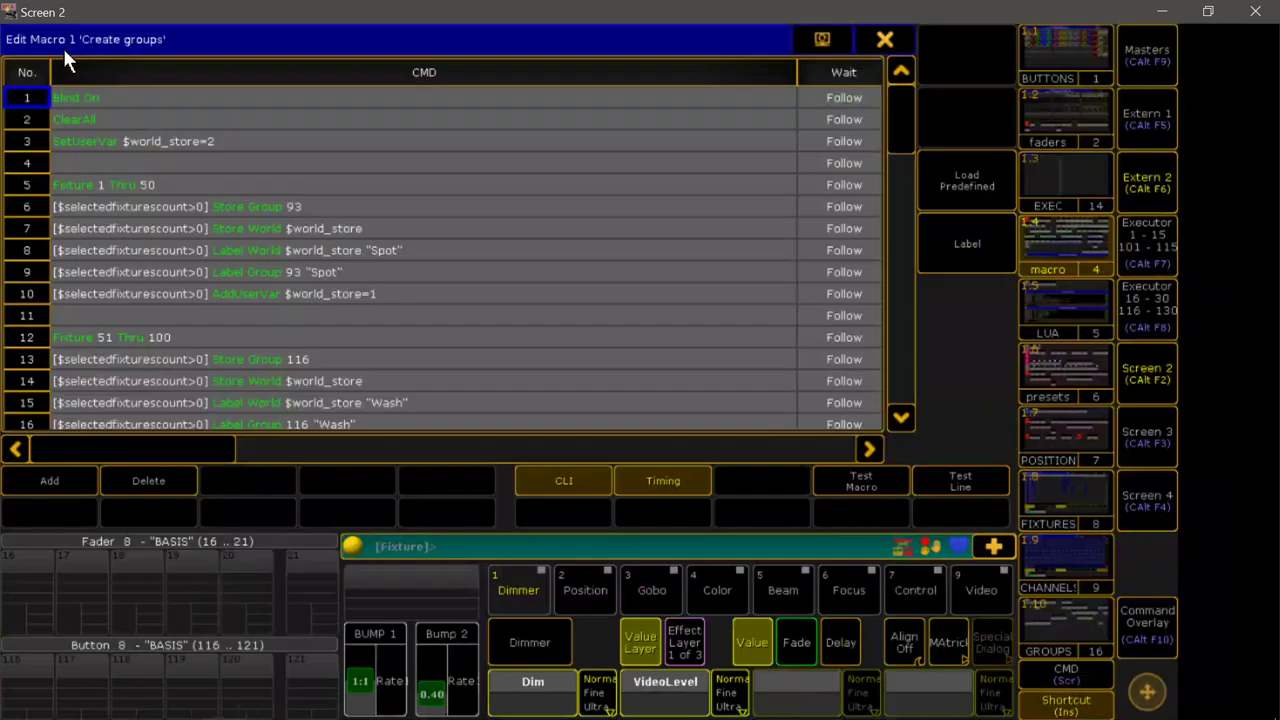
Inspect the Create groups macro's lines, selecting line 14 and scrolling through the list.
right_click(63, 50)
click(893, 125)
drag(895, 184, 892, 220)
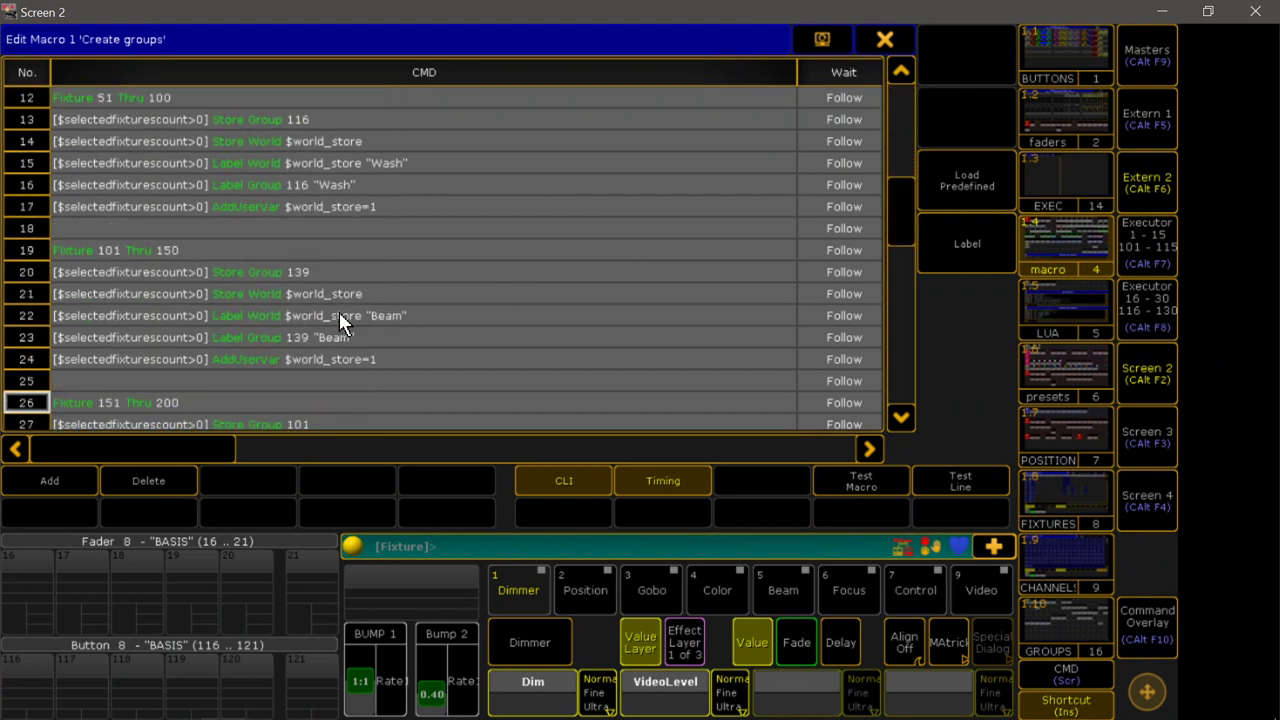
scroll(339, 315, down, 8)
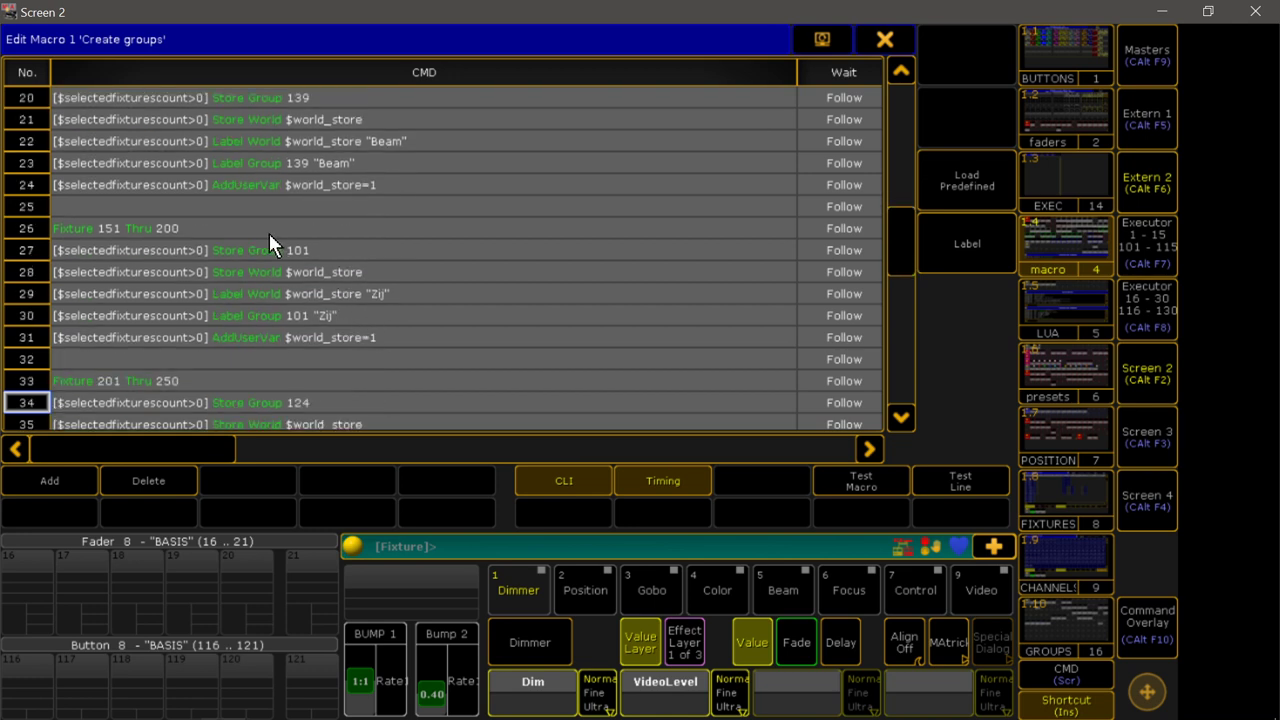
scroll(240, 305, down, 13)
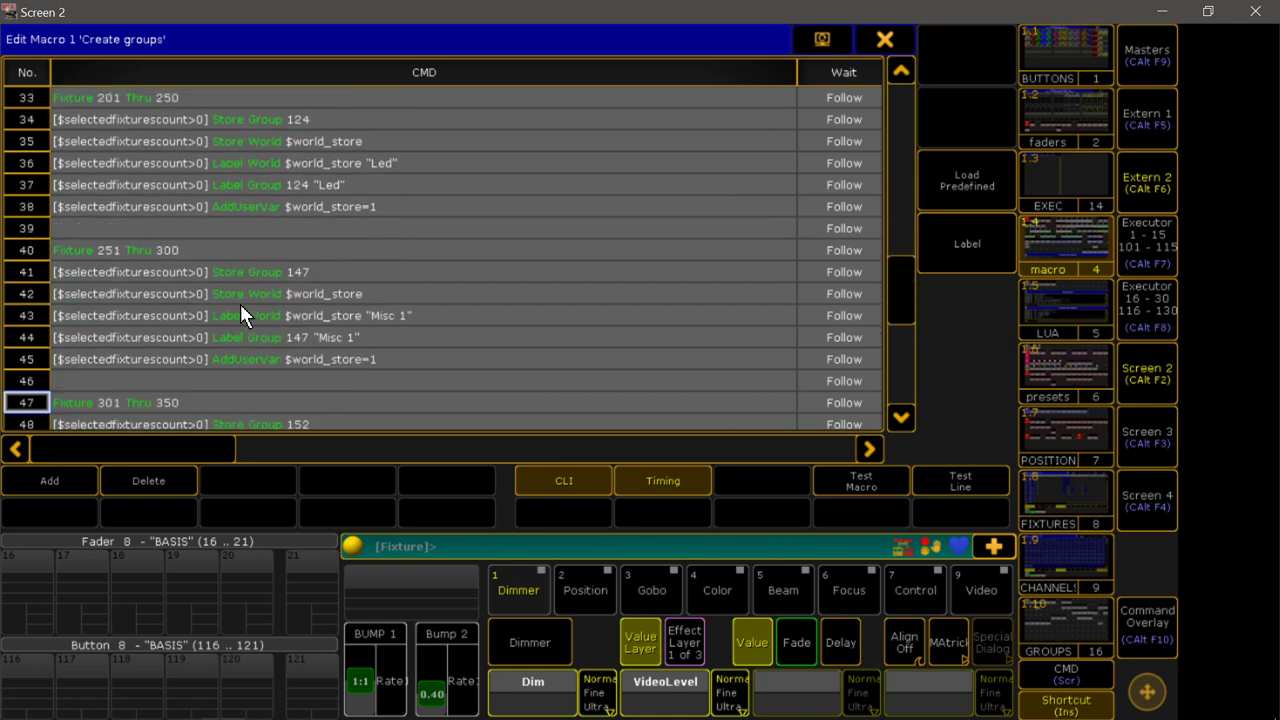
scroll(241, 314, up, 14)
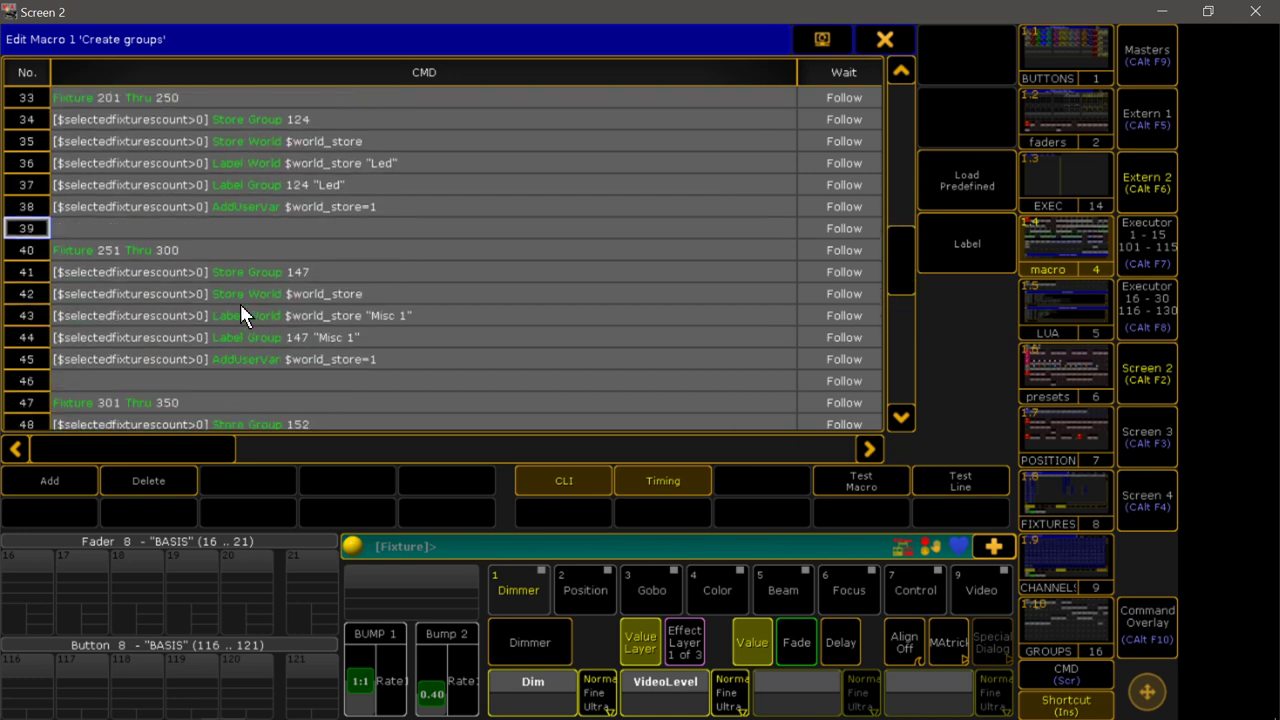
scroll(240, 305, up, 18)
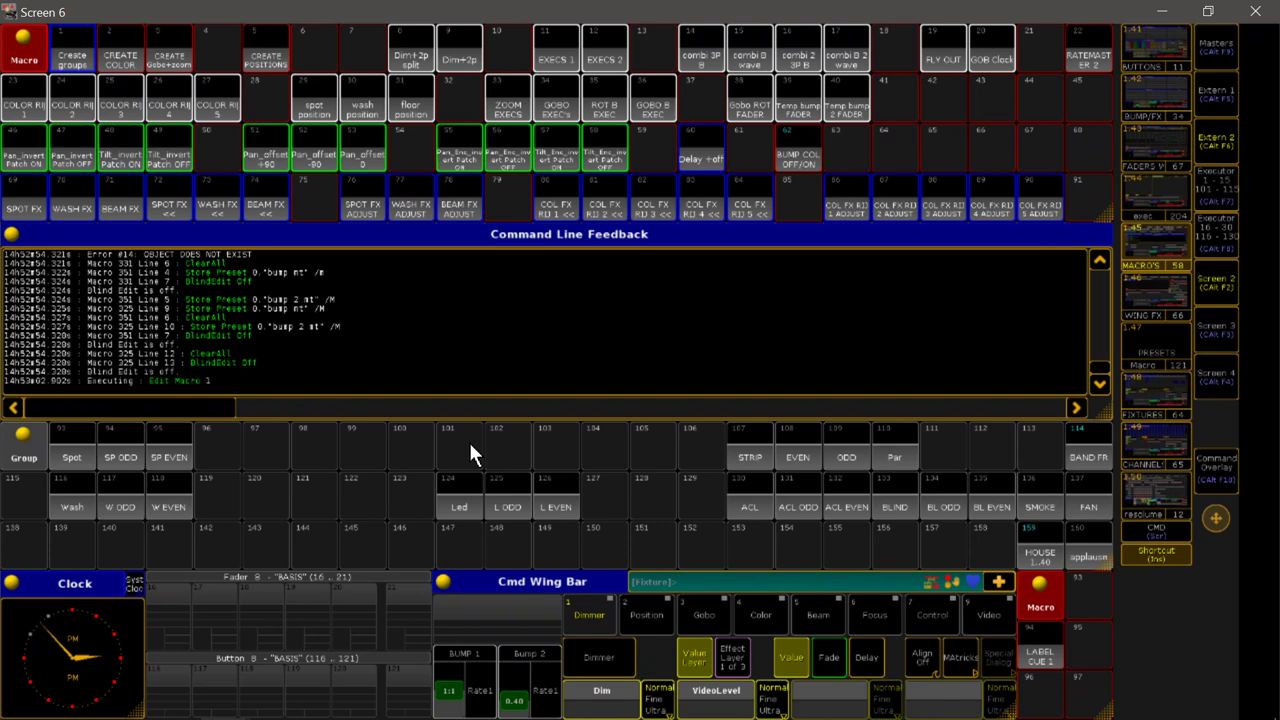
Check the new Spot, Wash and Led worlds in the effects layout, ending on the Full world.
click(1153, 282)
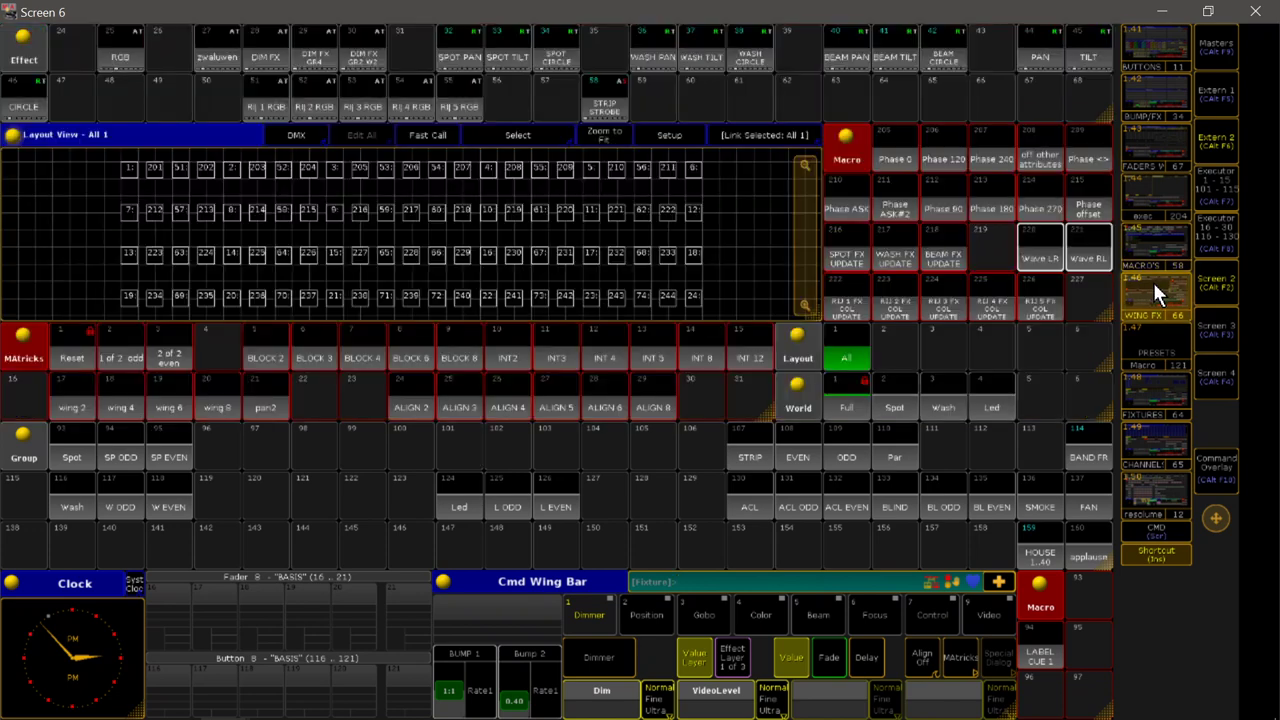
click(894, 409)
click(955, 405)
click(1001, 409)
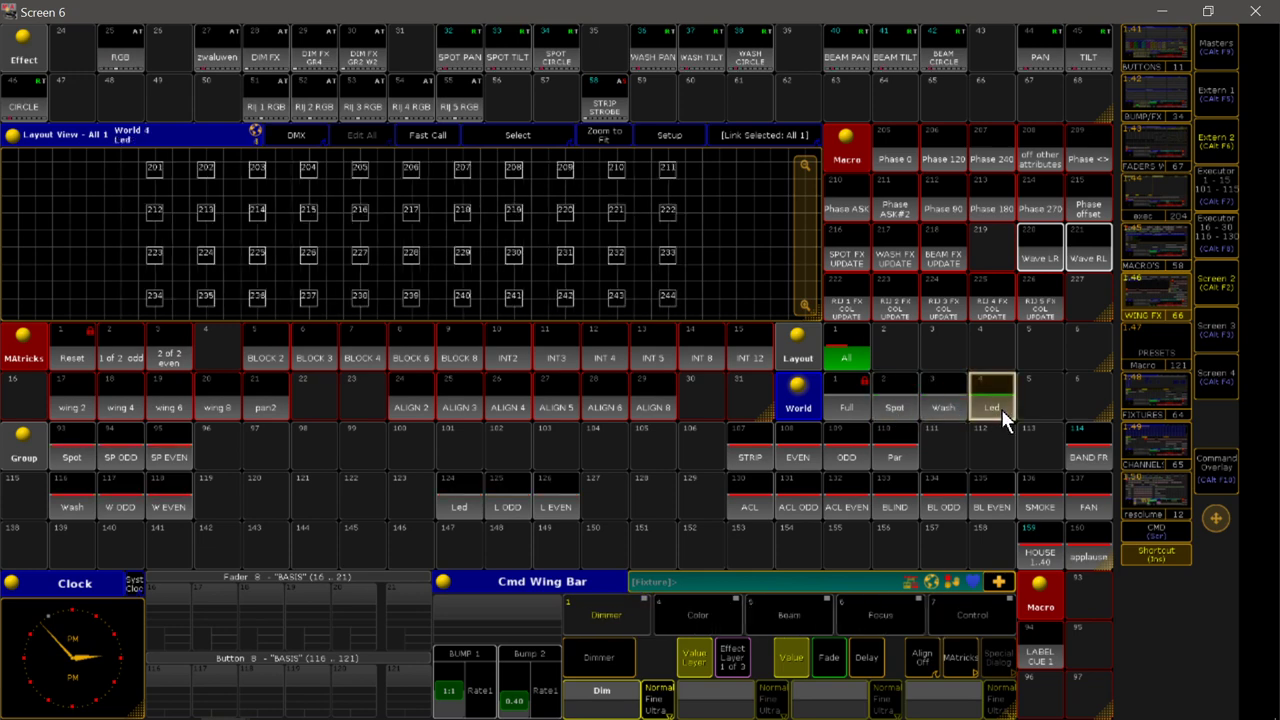
click(889, 409)
click(845, 412)
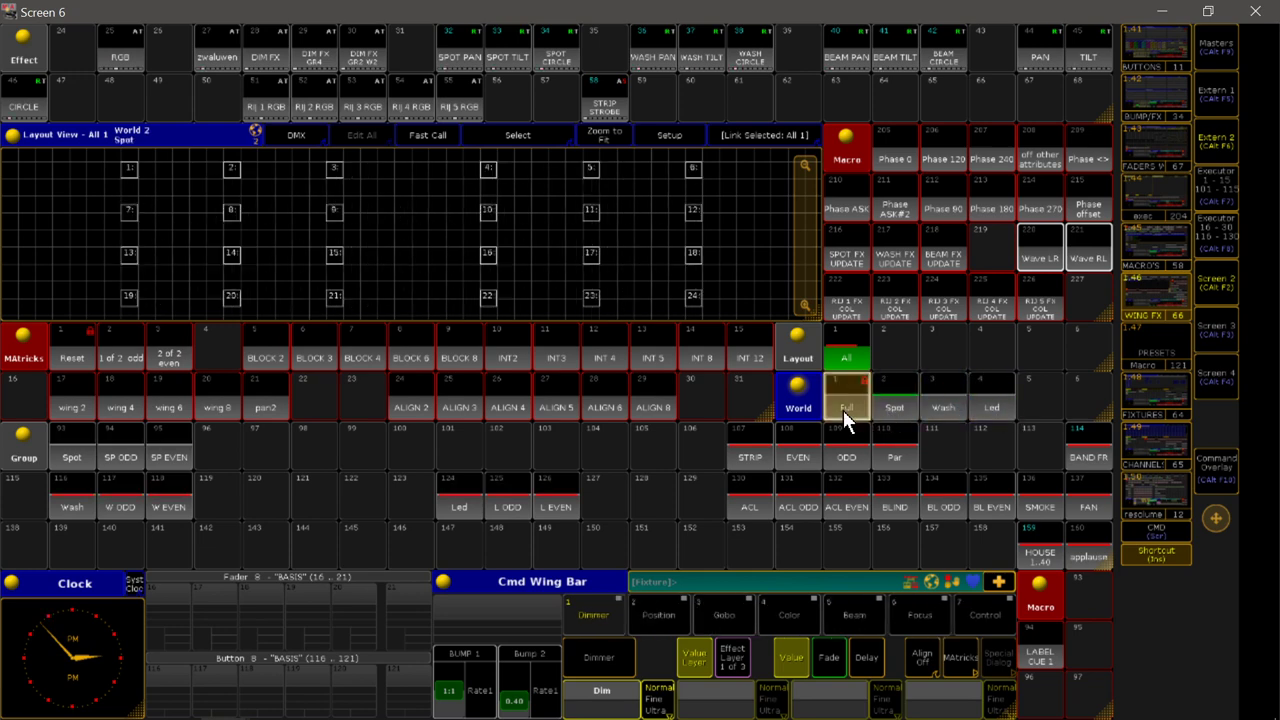
click(1146, 244)
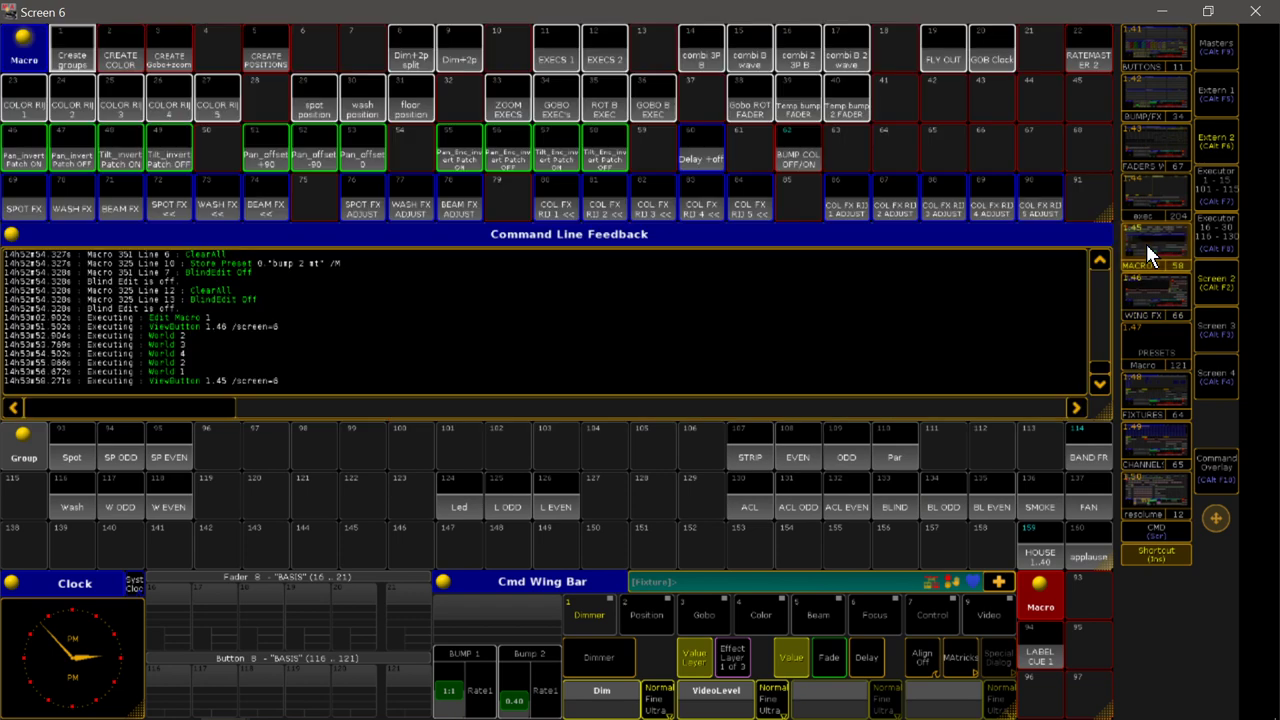
Run the CREATE COLOR macro, choosing Merge for both the store and copy prompts.
click(117, 57)
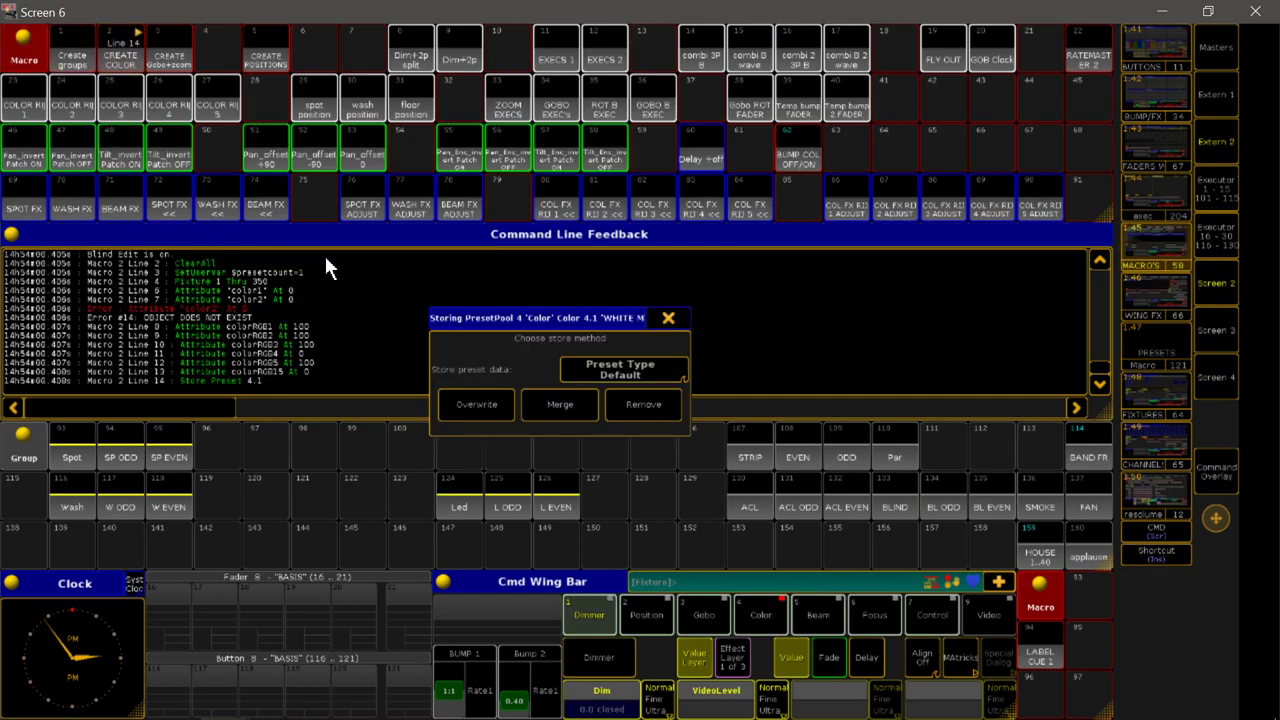
click(560, 399)
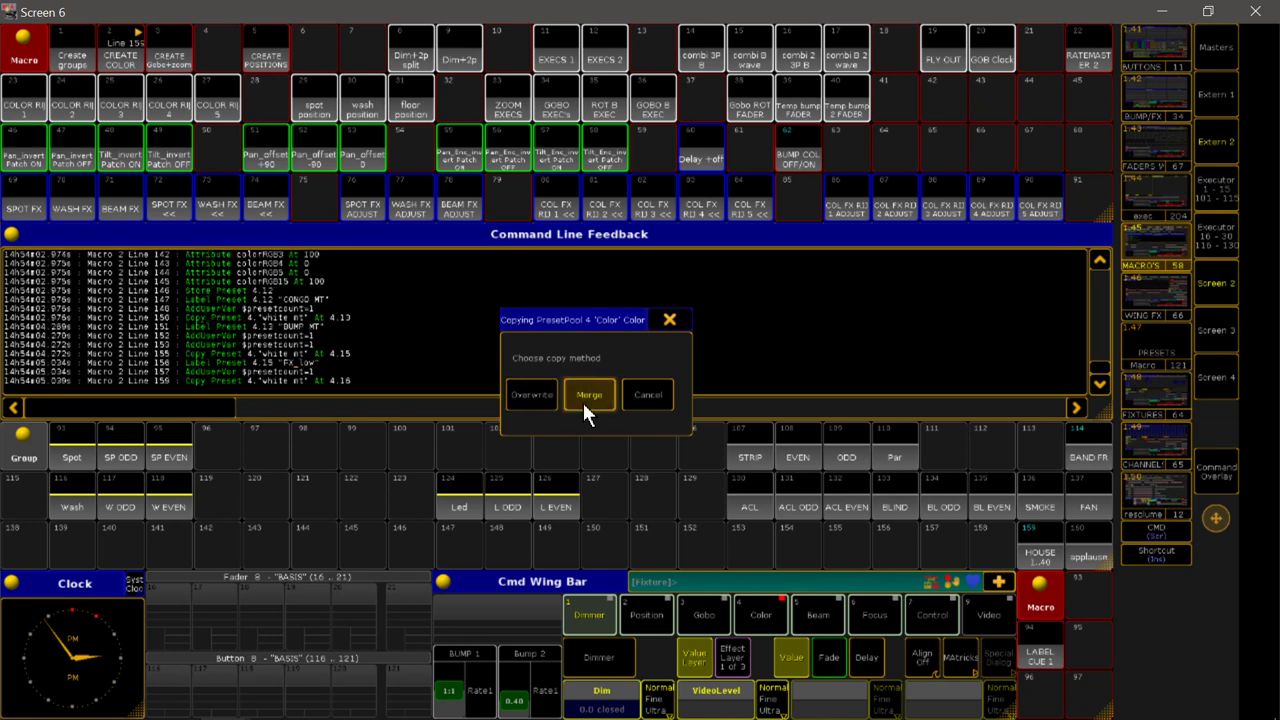
click(584, 405)
Inspect the CREATE COLOR macro's lines from line 13 onward.
right_click(118, 45)
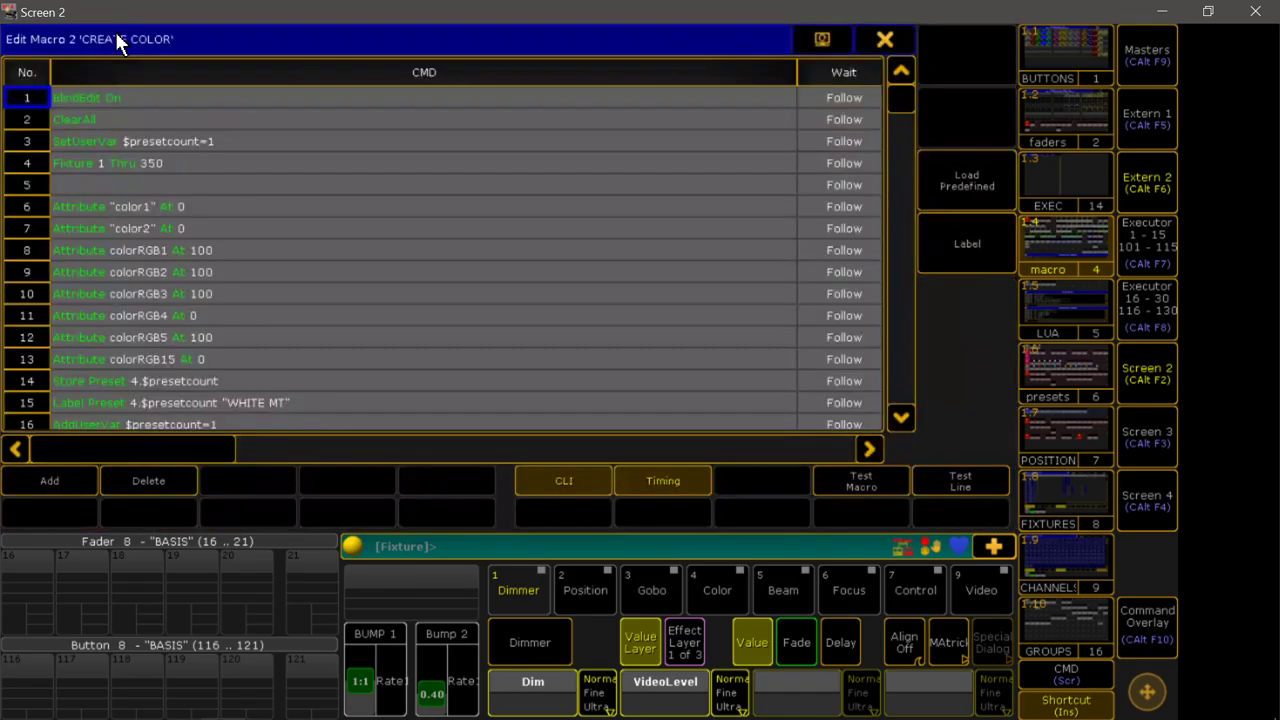
click(356, 359)
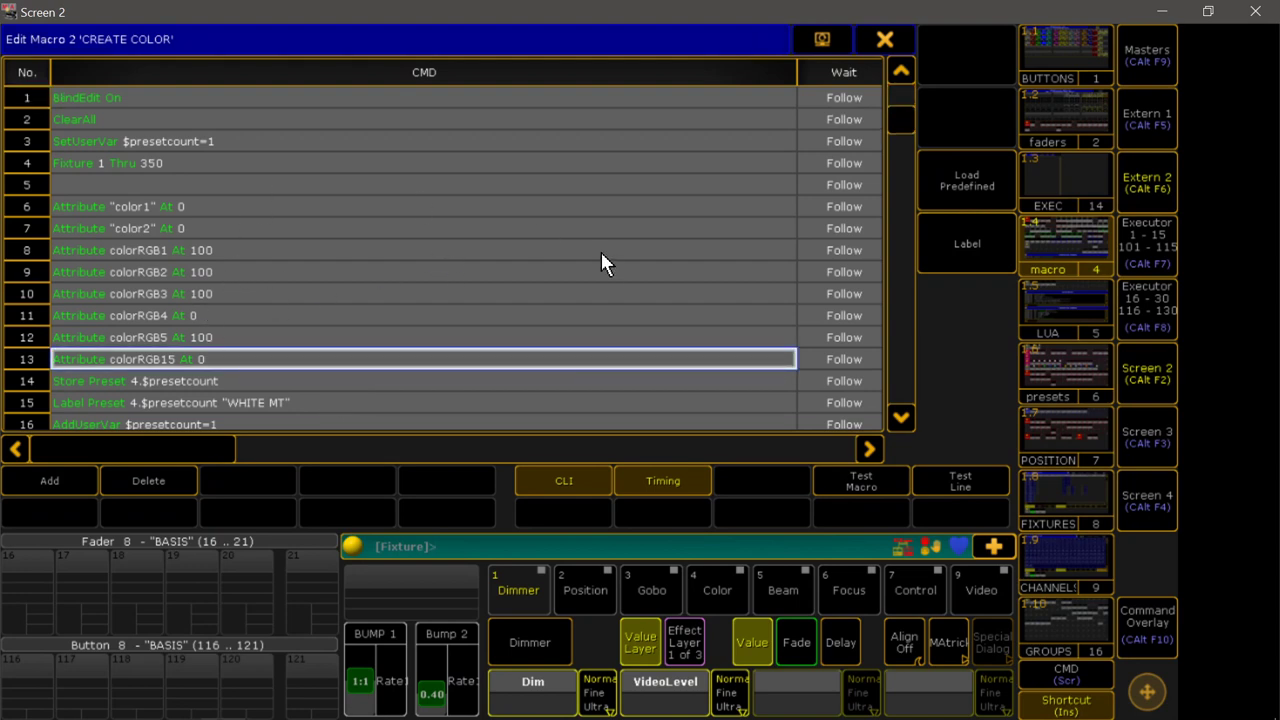
drag(899, 127, 900, 198)
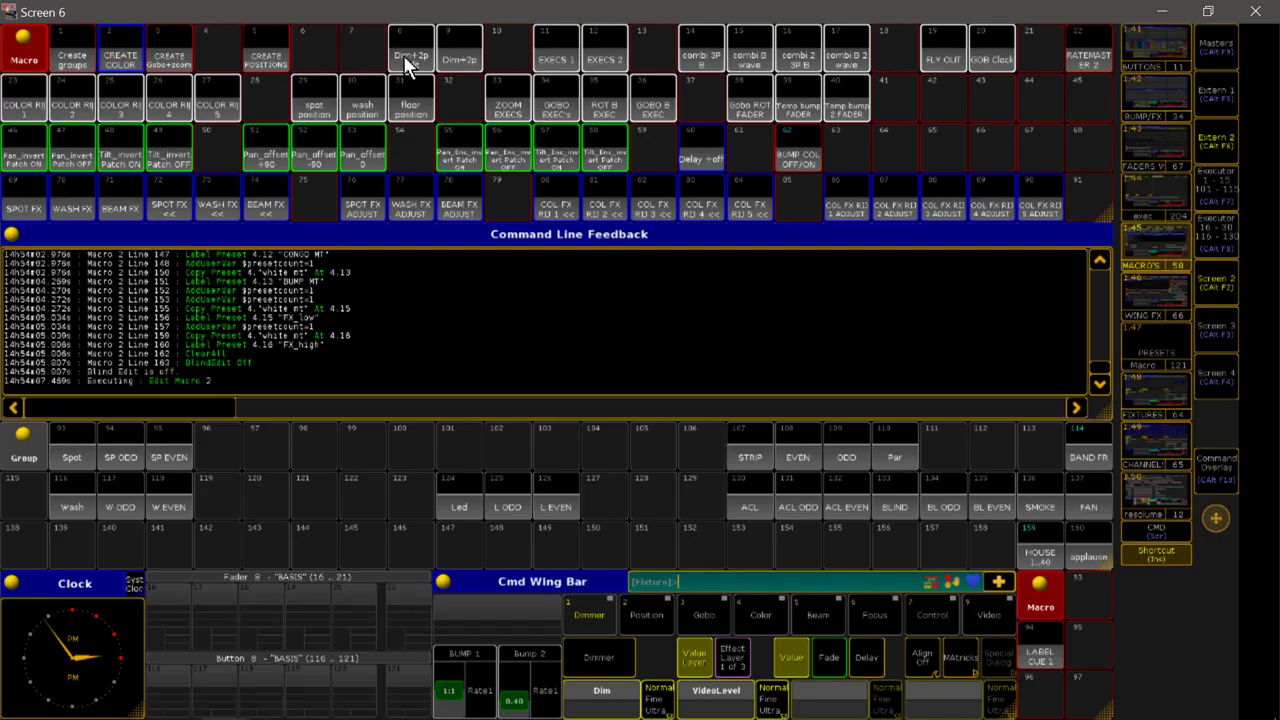
Run the CREATE Gobo+zoom macro, choosing Merge on all four store prompts.
click(166, 64)
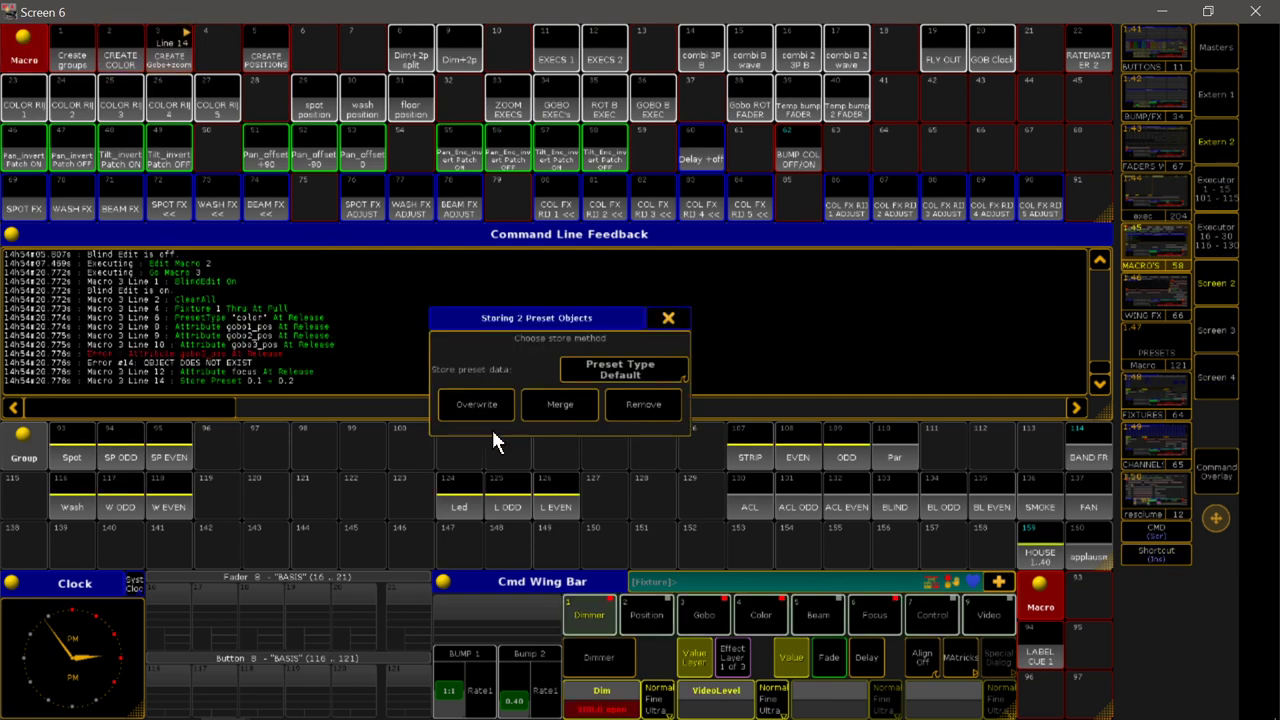
click(549, 403)
click(548, 400)
click(548, 400)
click(548, 400)
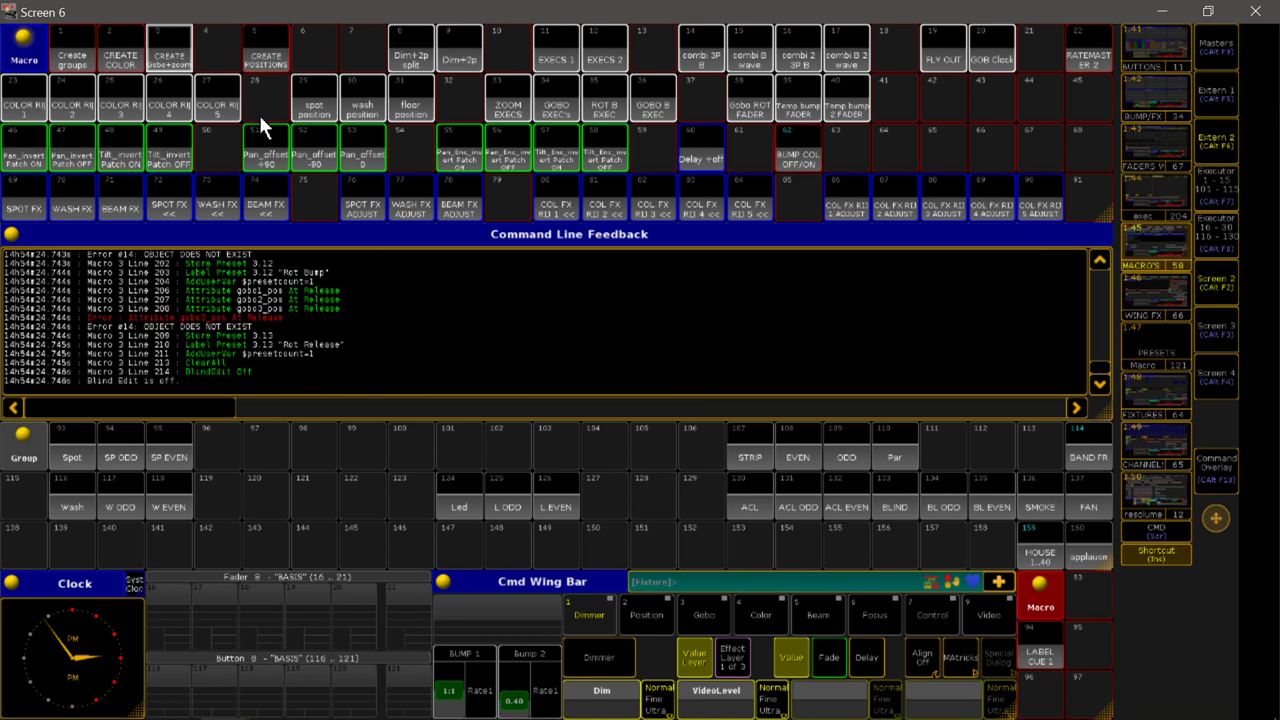
Run CREATE POSITIONS and check the new position presets in the layout view.
click(260, 68)
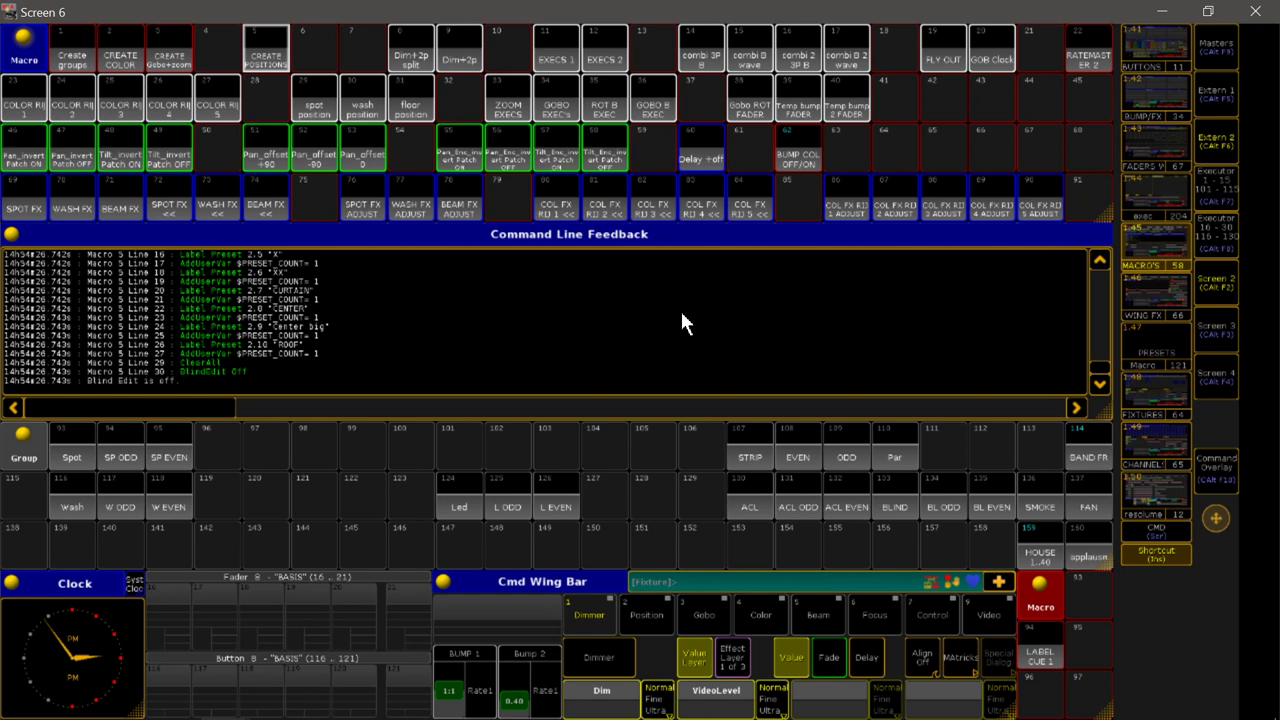
click(1137, 334)
click(1137, 334)
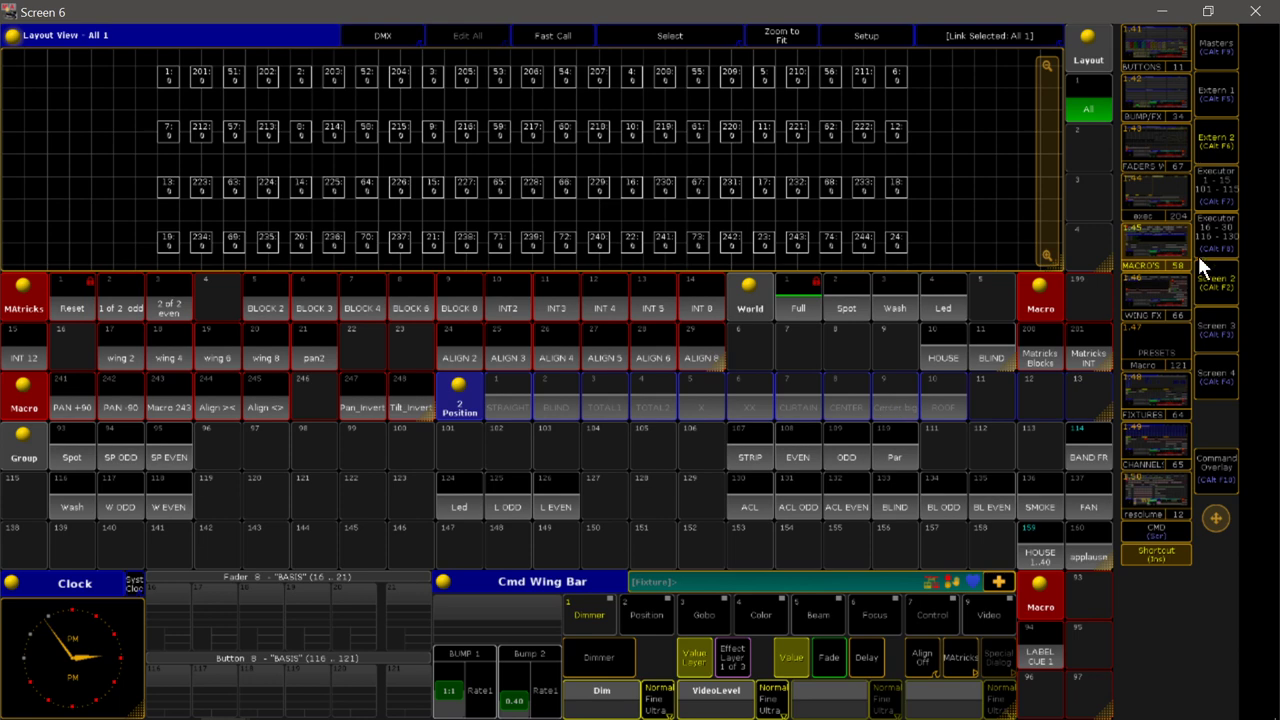
click(1173, 237)
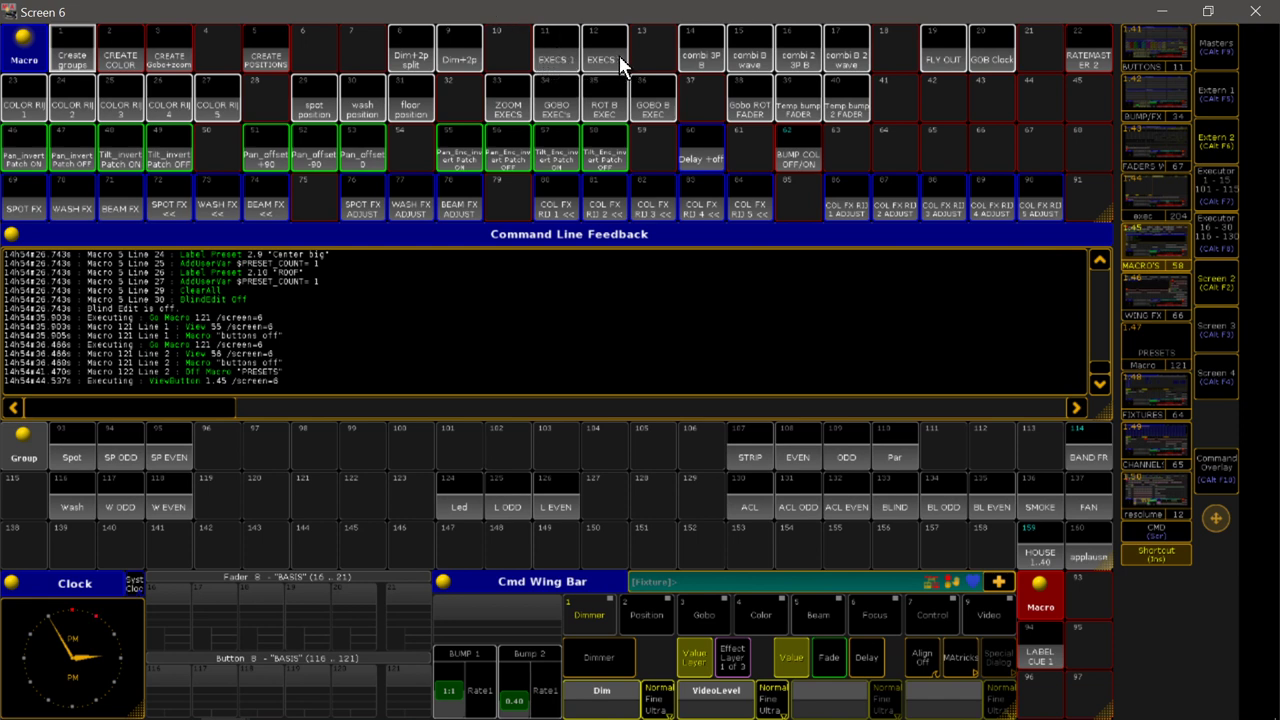
Run macro 11 EXECS 1 on group 93 Spot and view the new executors on page BASIS.
click(555, 52)
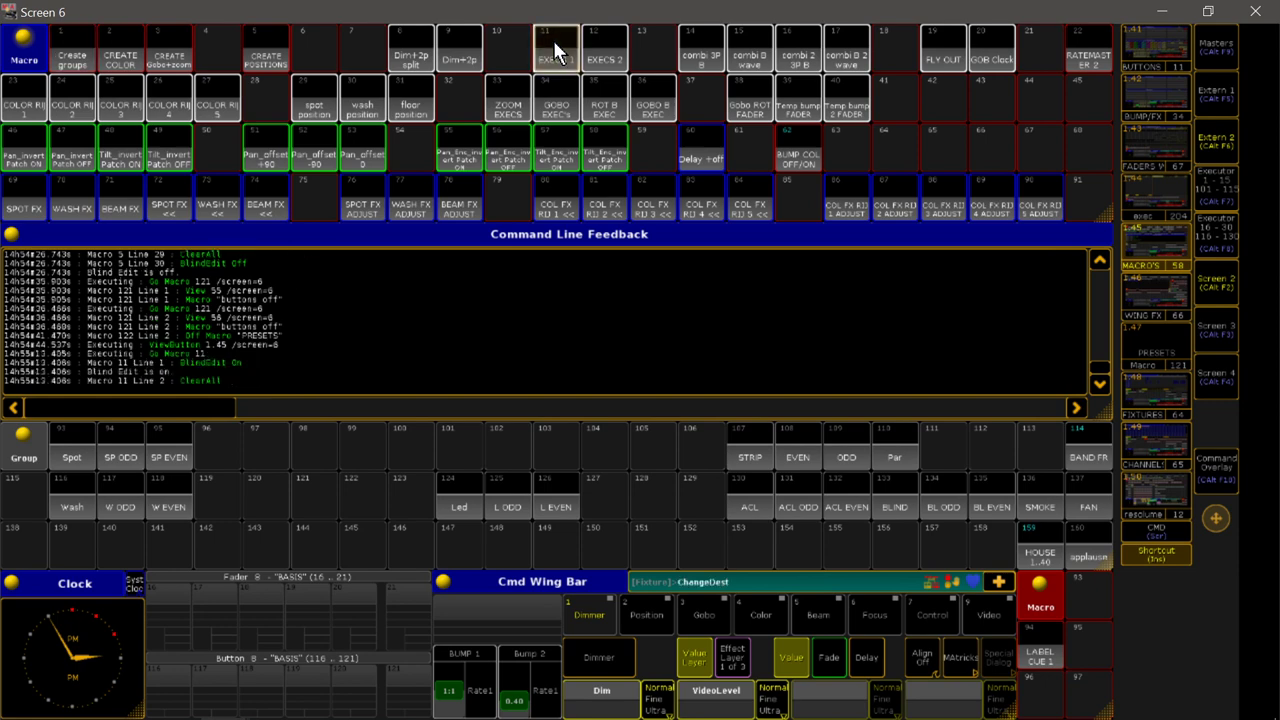
click(69, 446)
click(1216, 188)
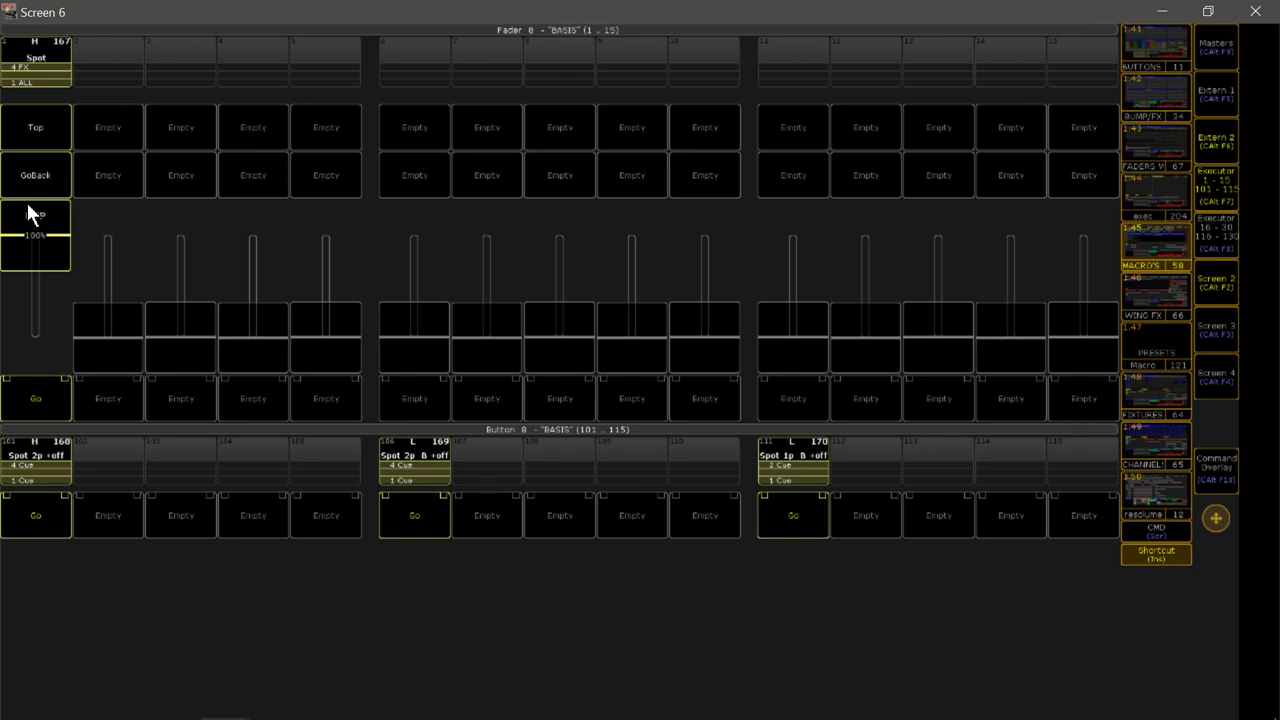
Try Top and GoBack on the Spot executor, then view BASIS 2 and return to BASIS.
click(30, 410)
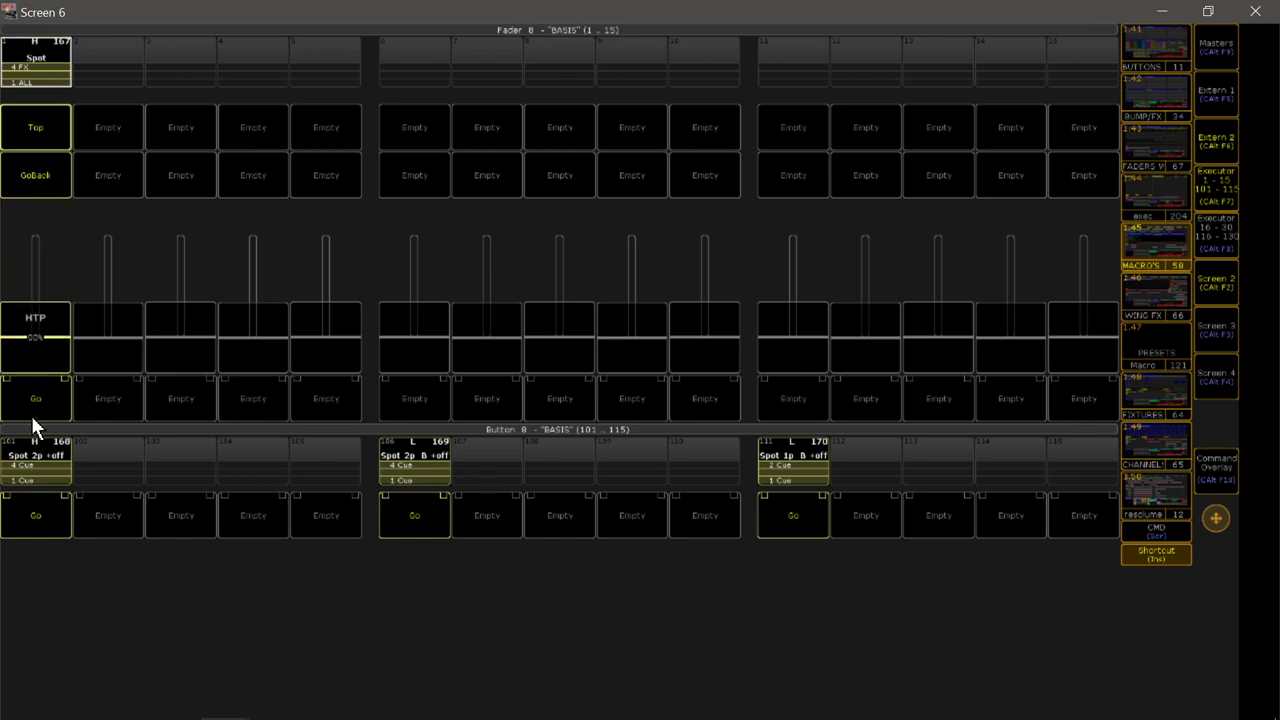
click(40, 186)
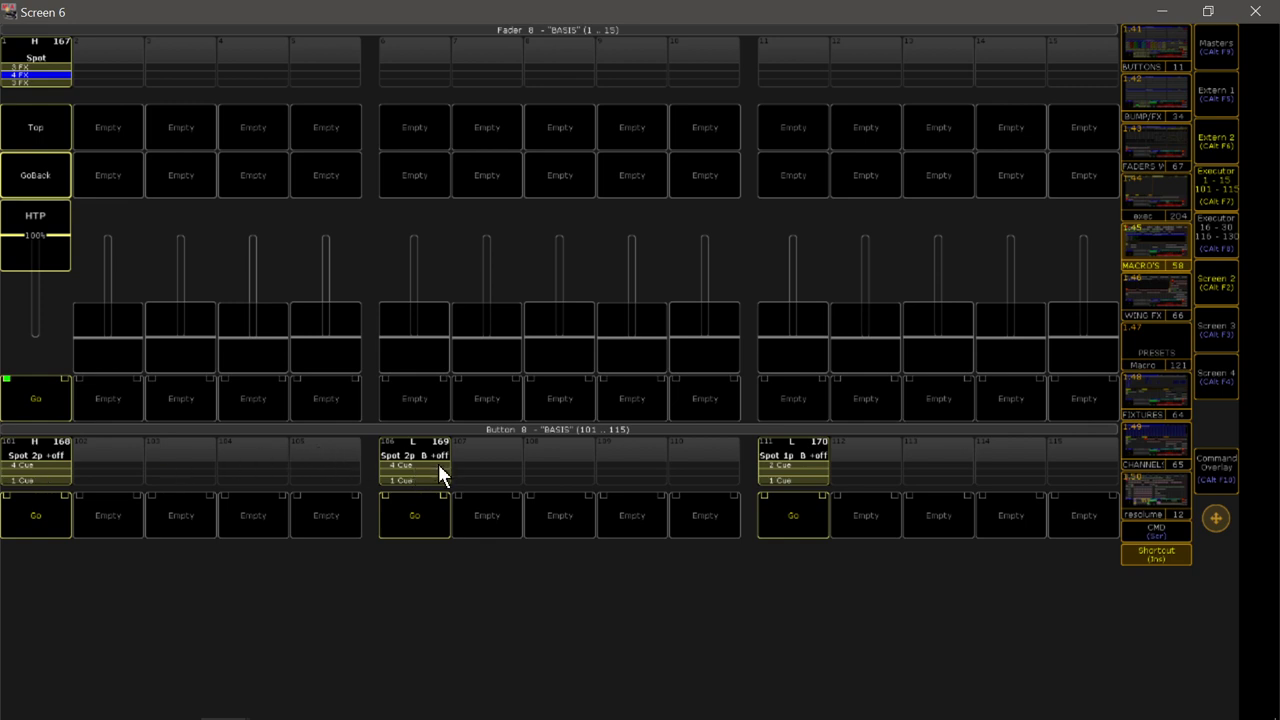
click(814, 454)
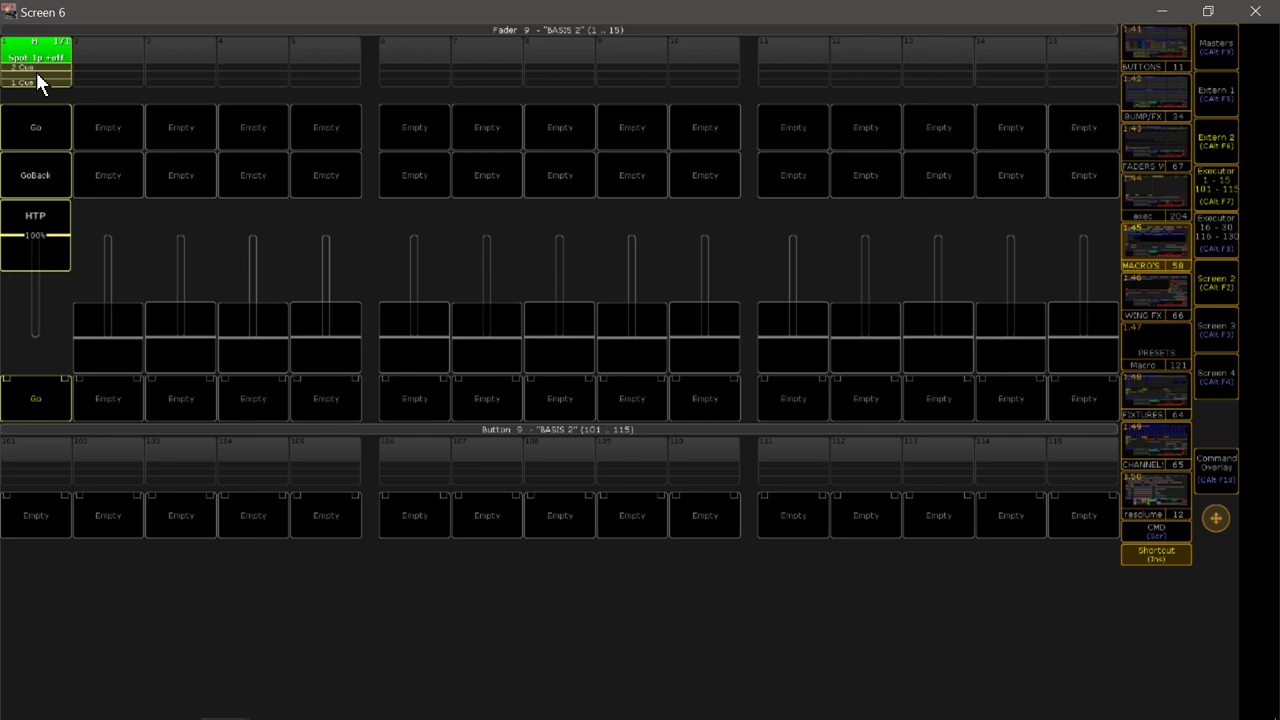
key(Page_Down)
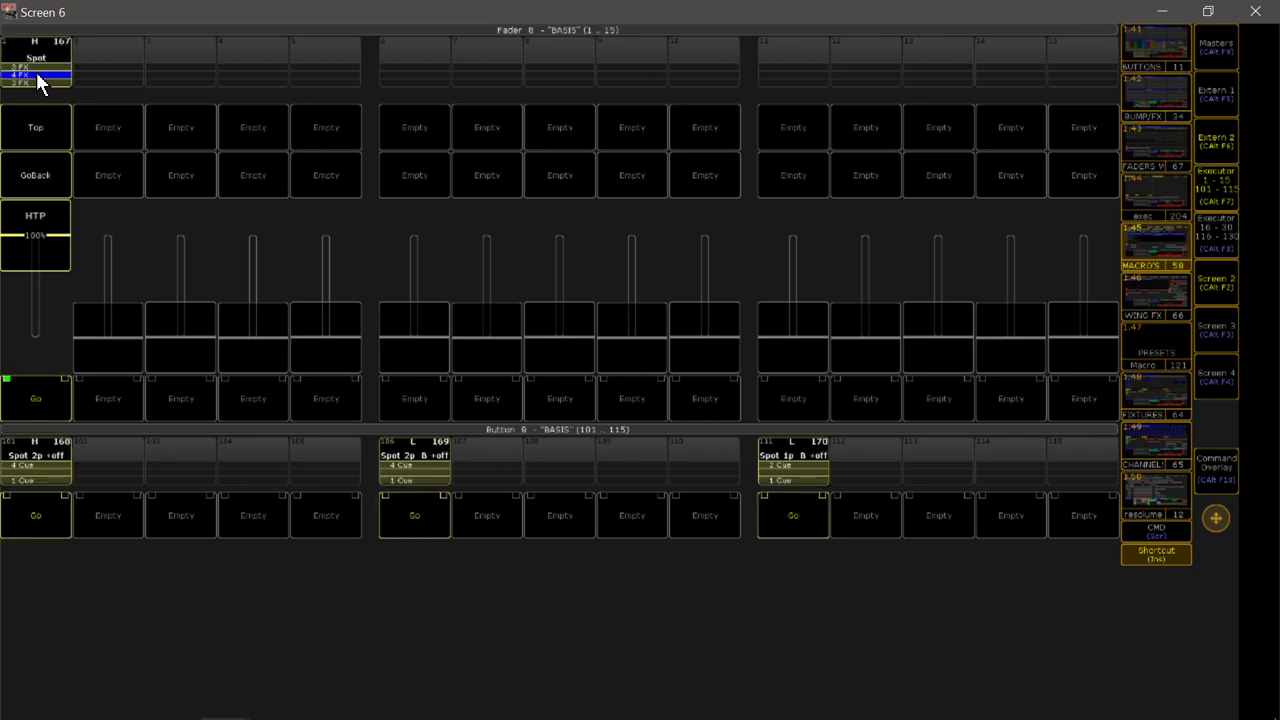
Run macro 12 EXECS 2 on group 116 Wash and check its executors on pages BASIS and BASIS 2.
click(1218, 192)
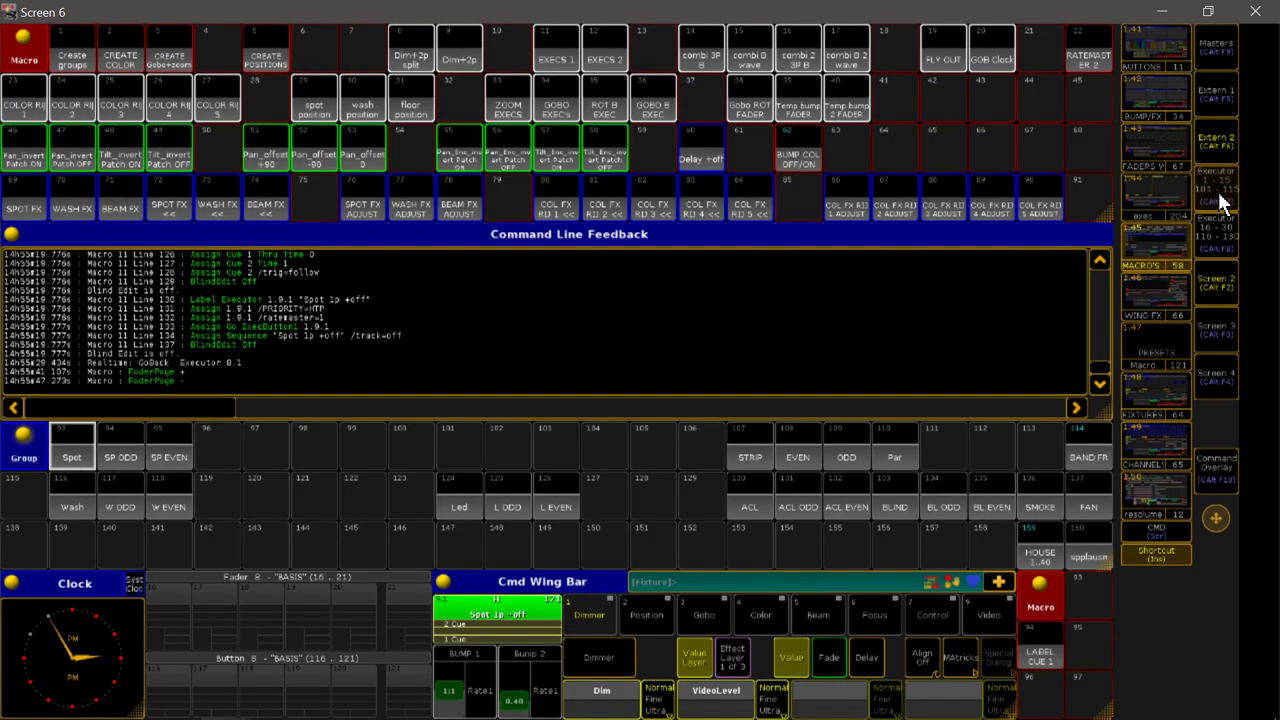
click(605, 59)
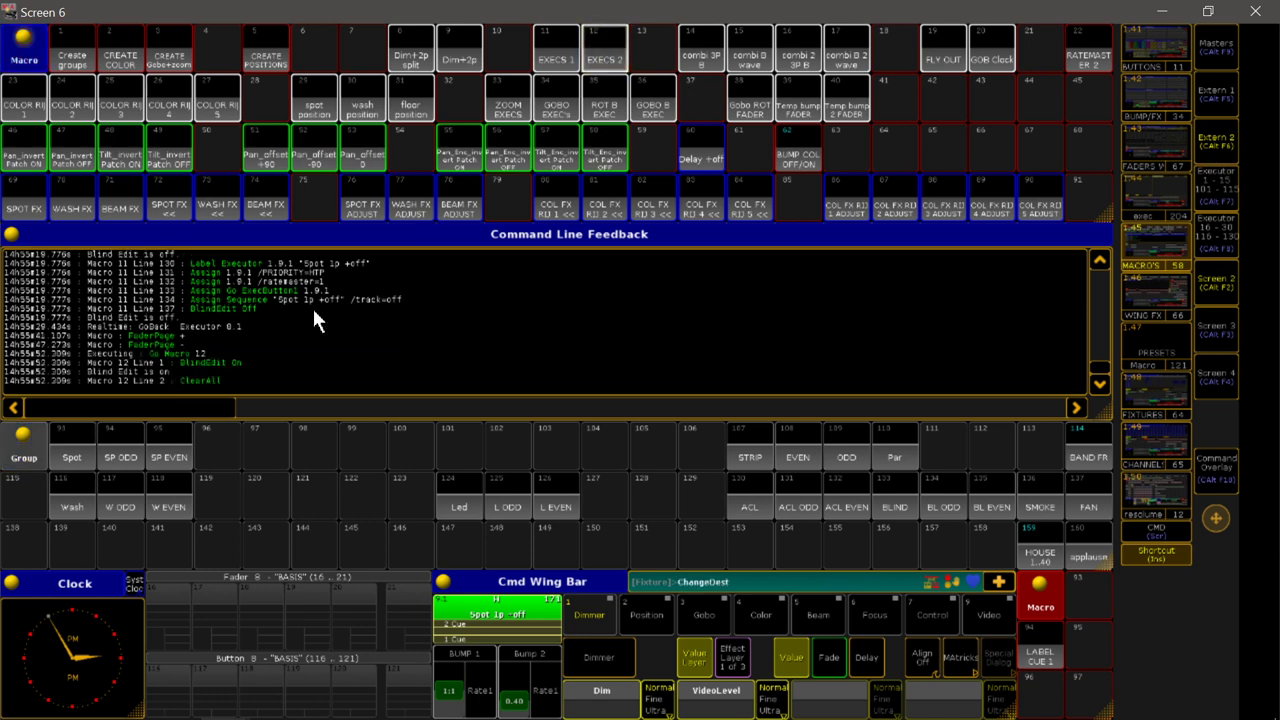
click(73, 499)
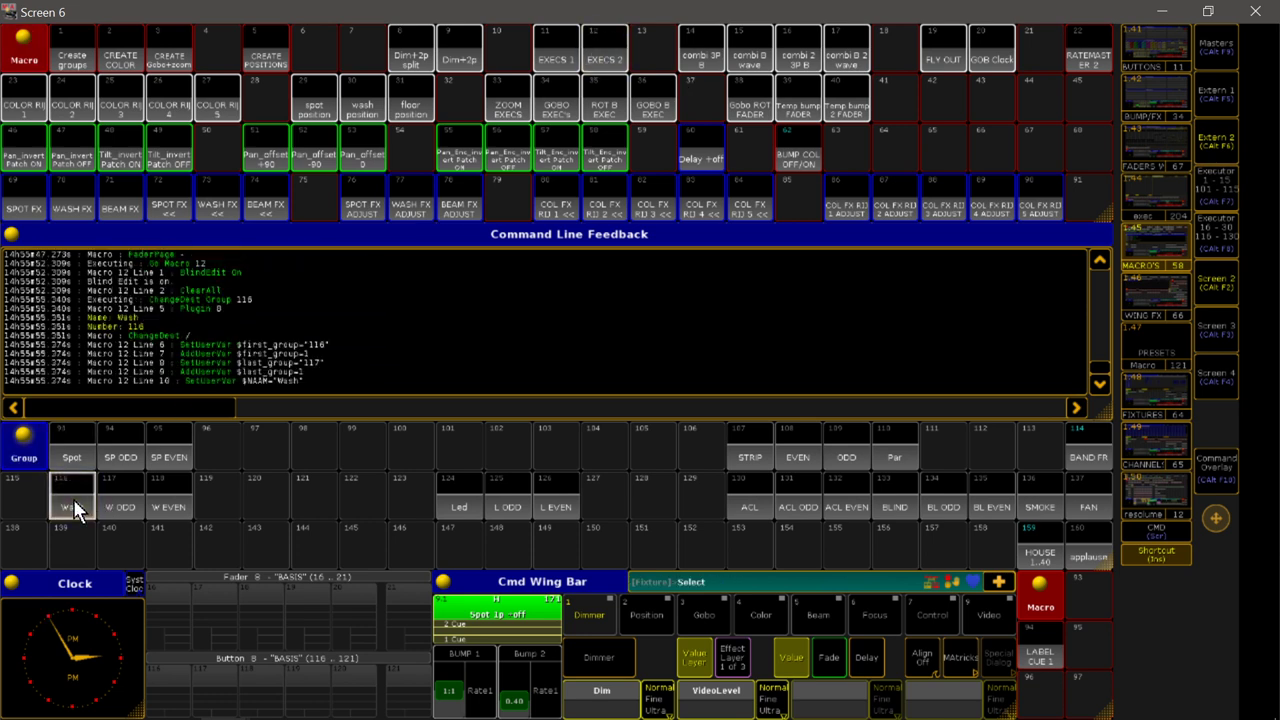
click(1220, 195)
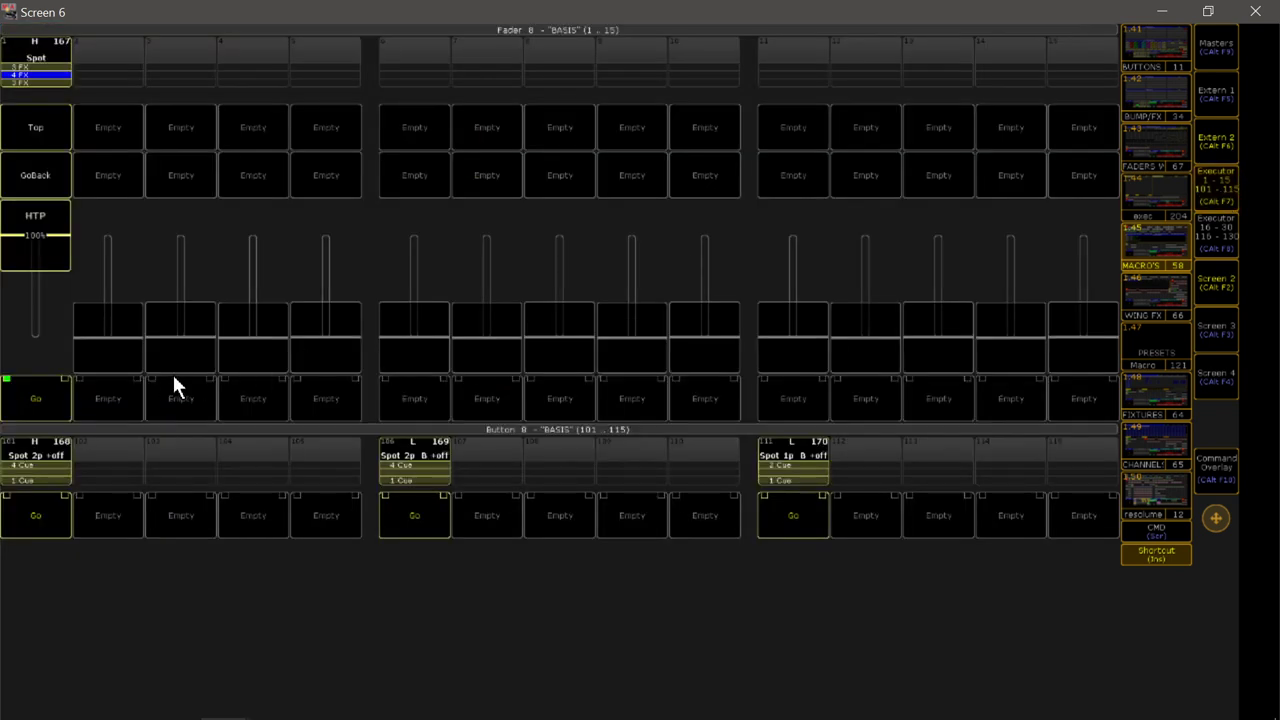
click(118, 400)
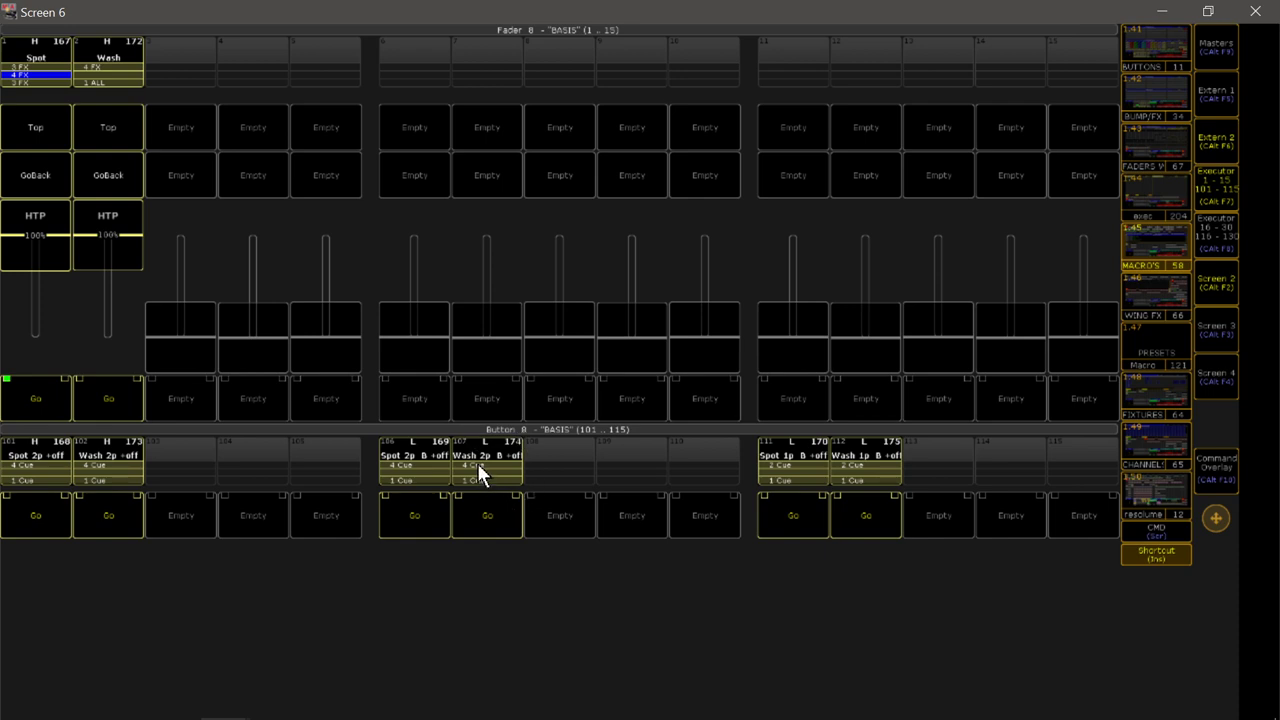
click(873, 495)
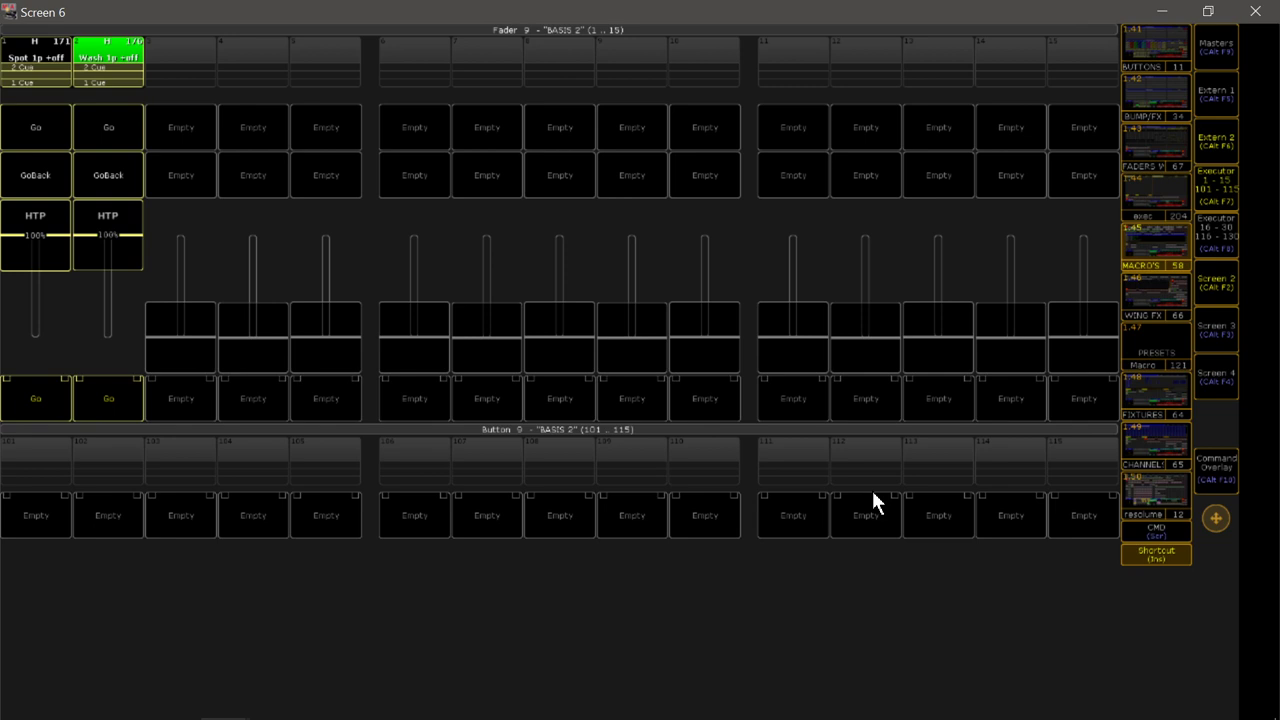
key(Page_Down)
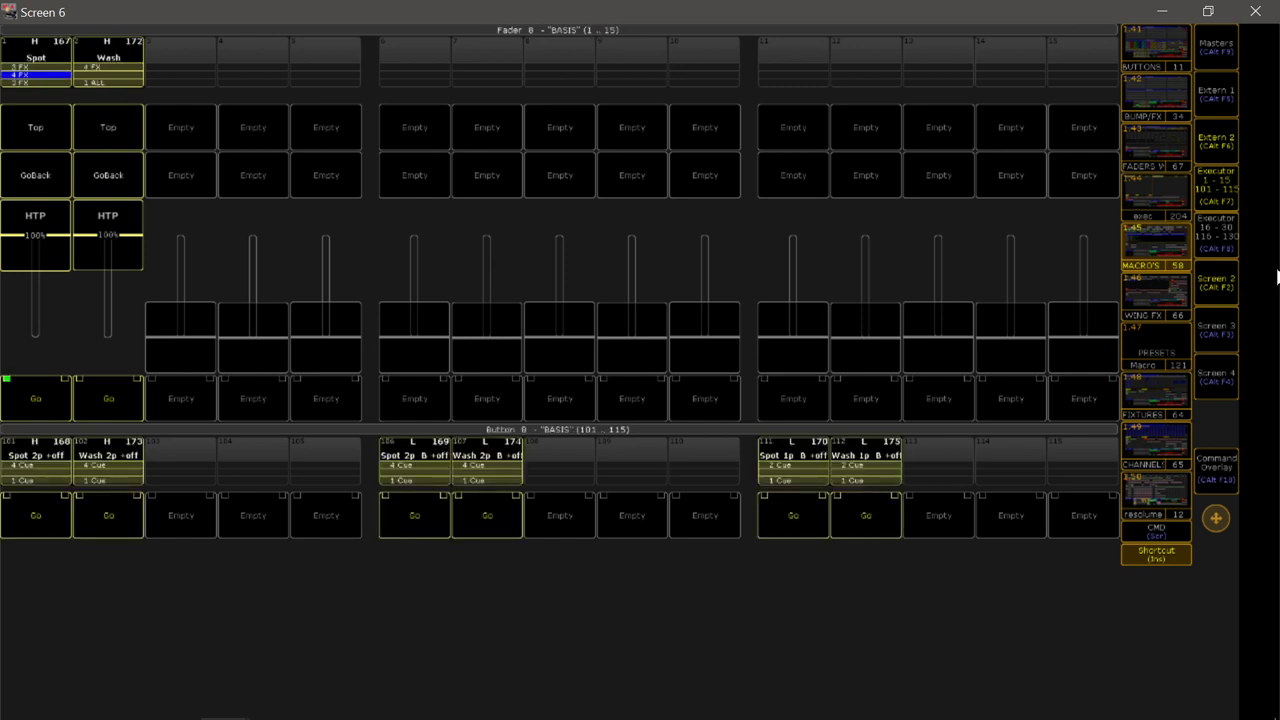
click(1222, 196)
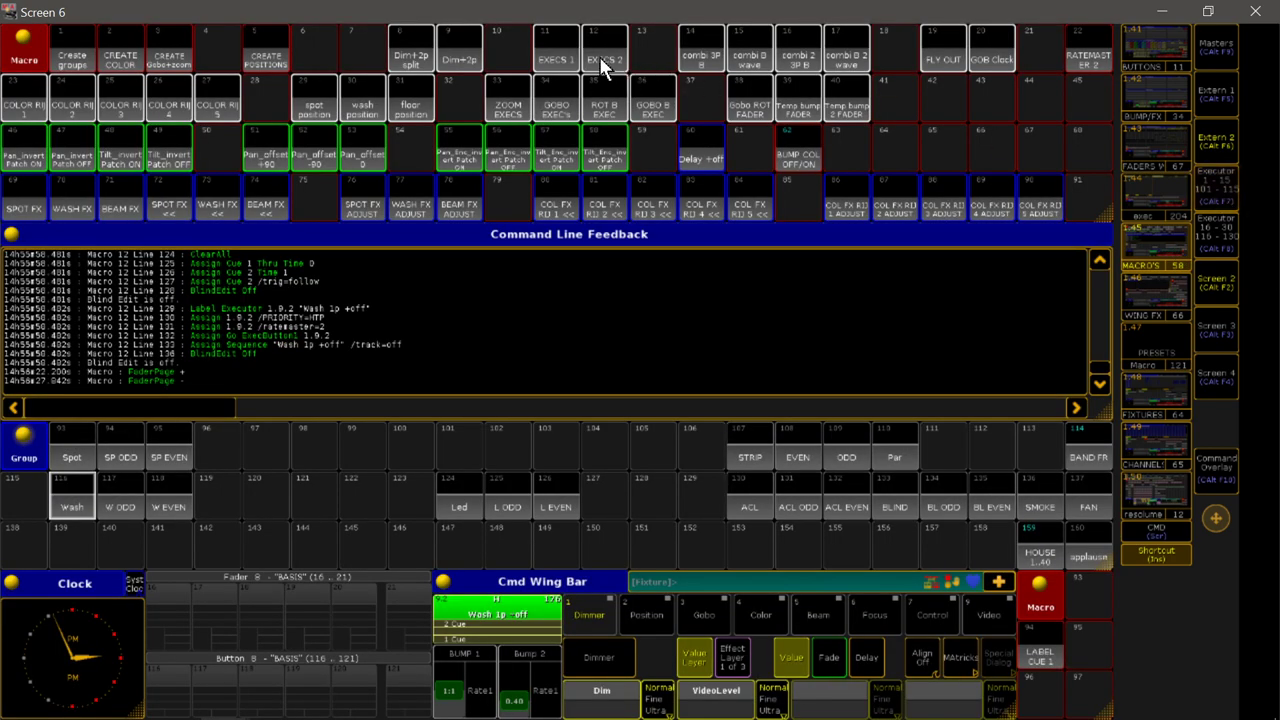
Open macro 11 EXECS 1 in the Edit Macro window.
right_click(563, 44)
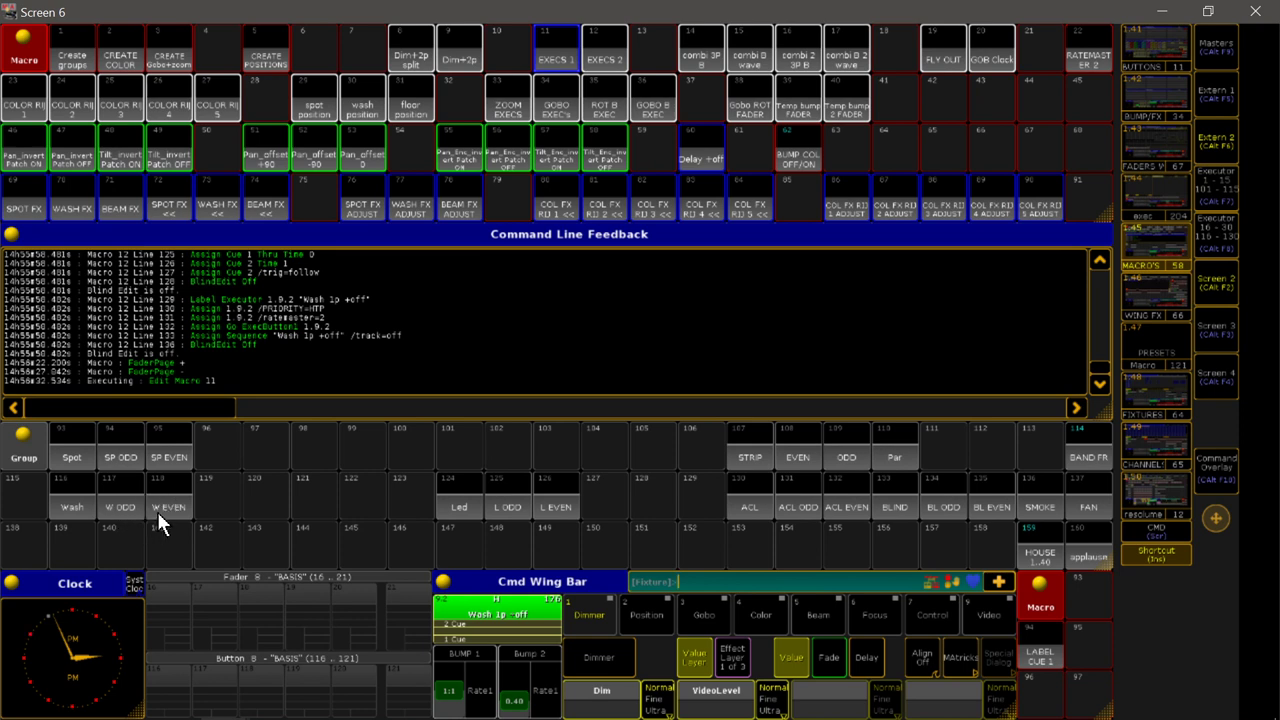
Show the Executor 1-15 view with the Spot and Wash faders and their button executors.
click(1207, 190)
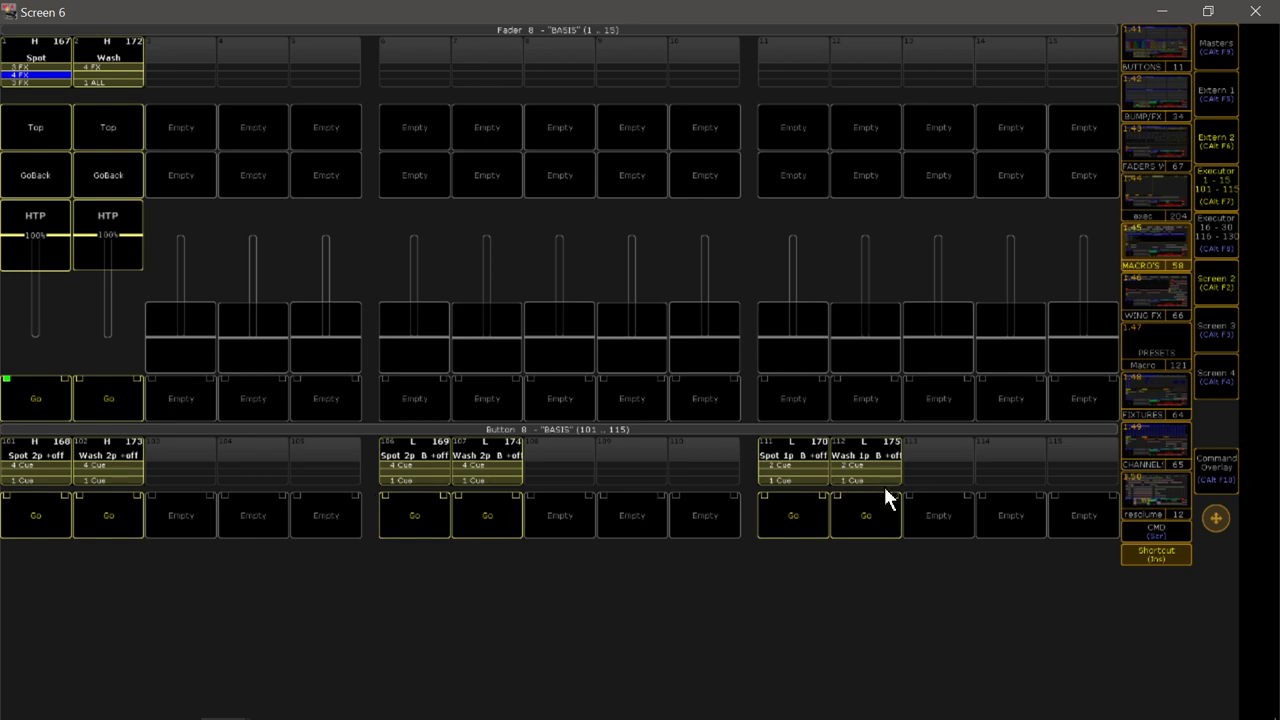
Run macro 12 EXECS 2 on group 124 Led, check its new executors, then show the WING FX layout.
click(1224, 181)
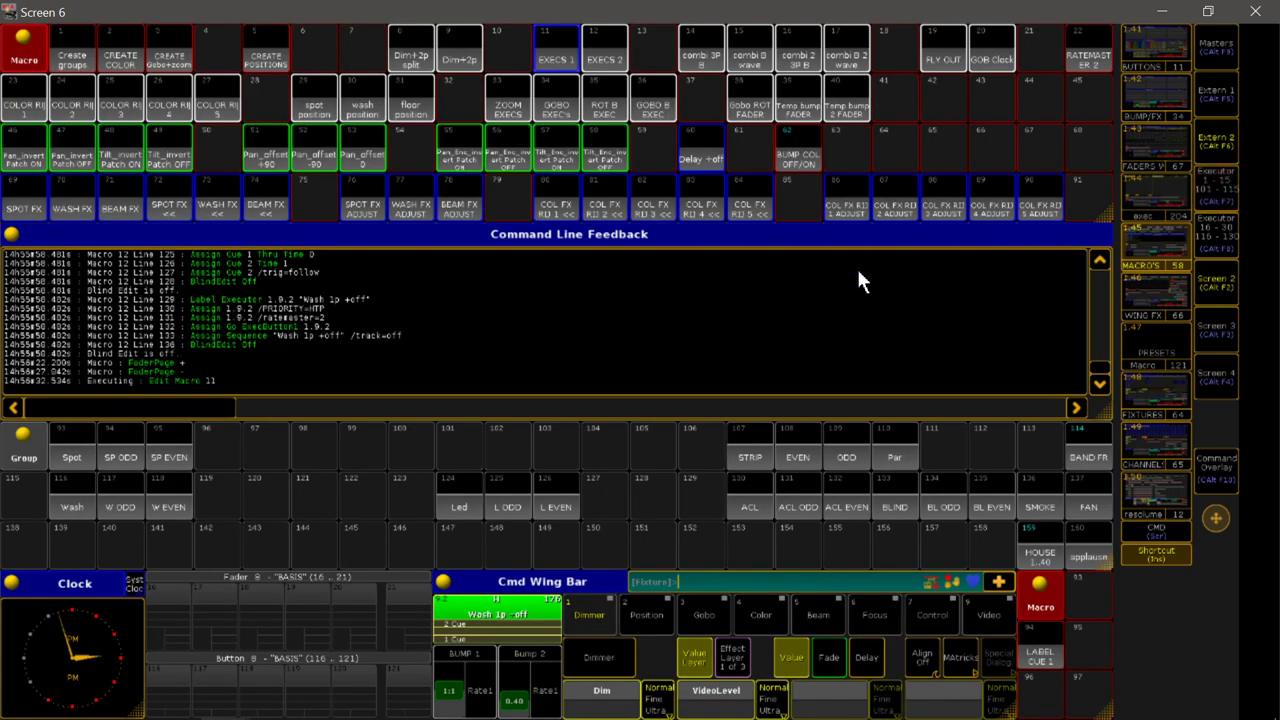
click(603, 60)
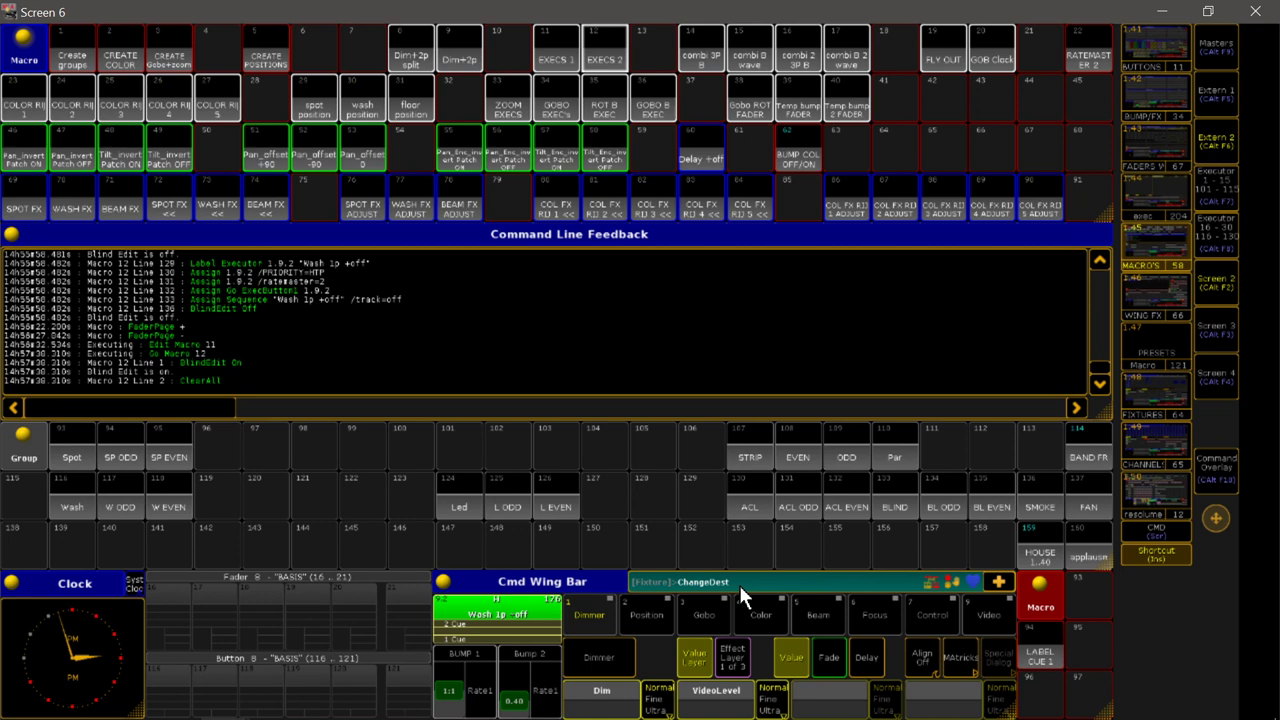
click(467, 503)
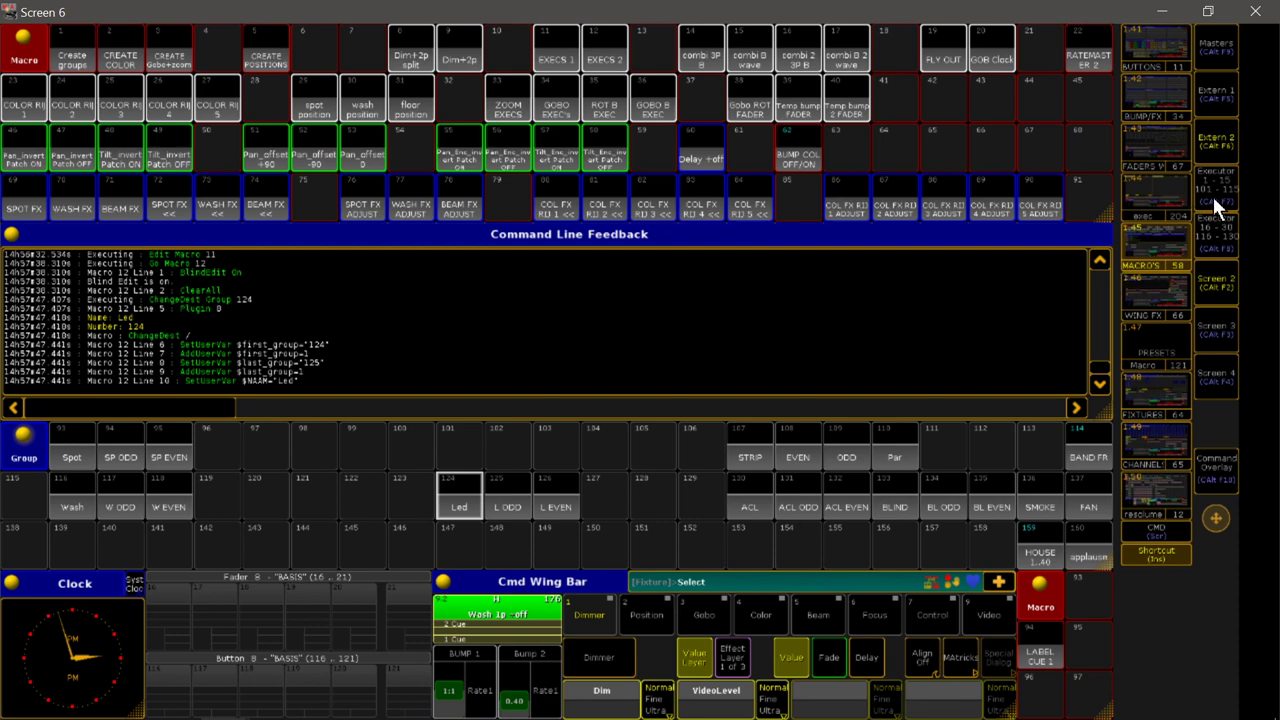
click(1213, 196)
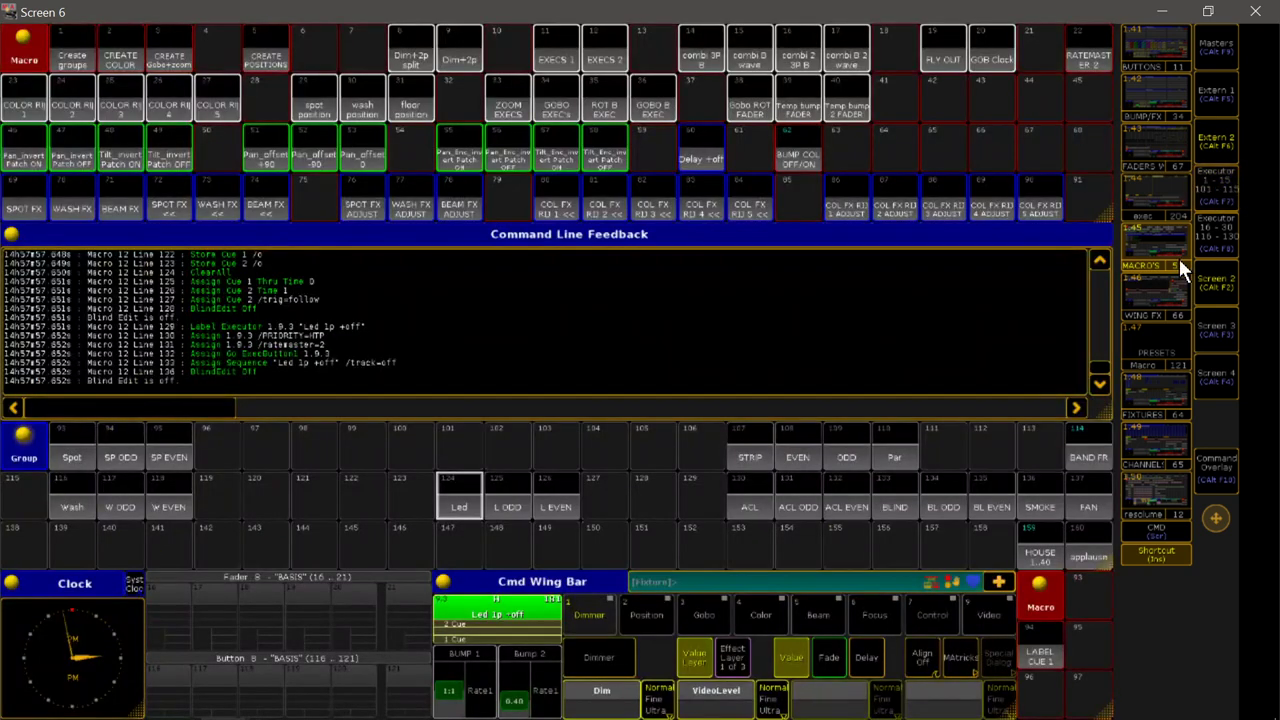
click(1145, 291)
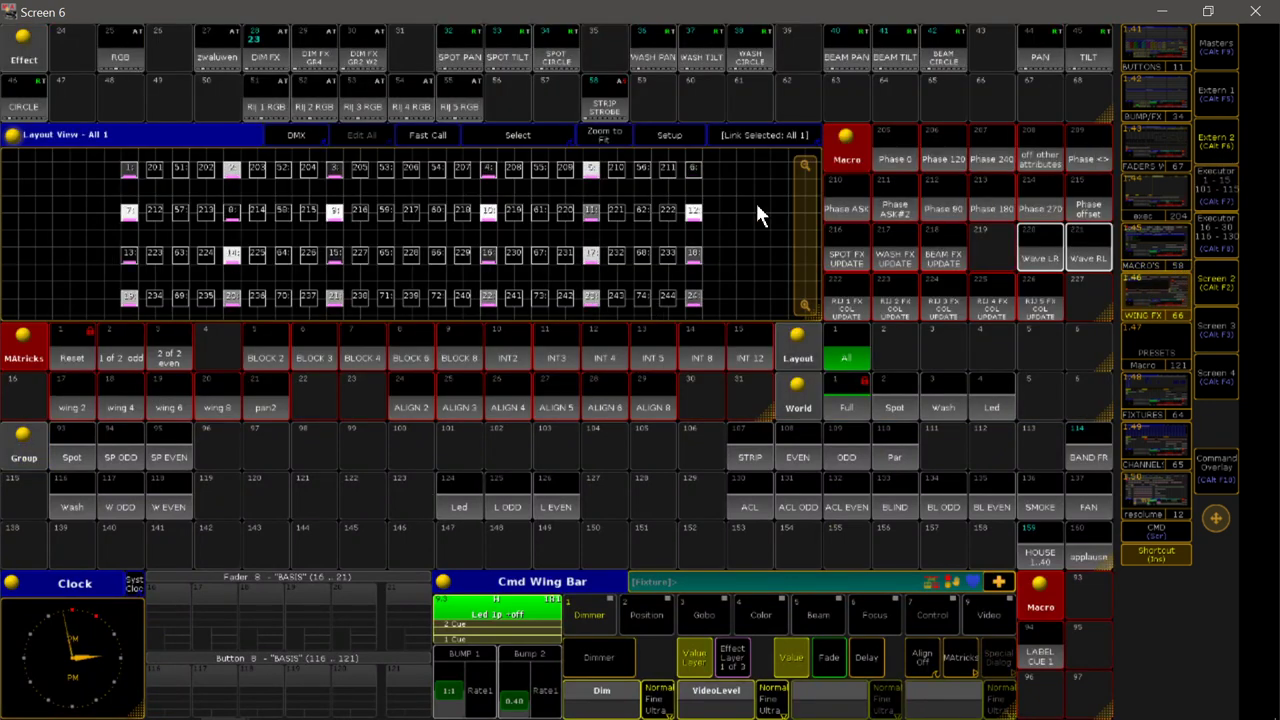
Limit the layout to World 2 Spot and reset the Spot executor to its first cue.
click(905, 392)
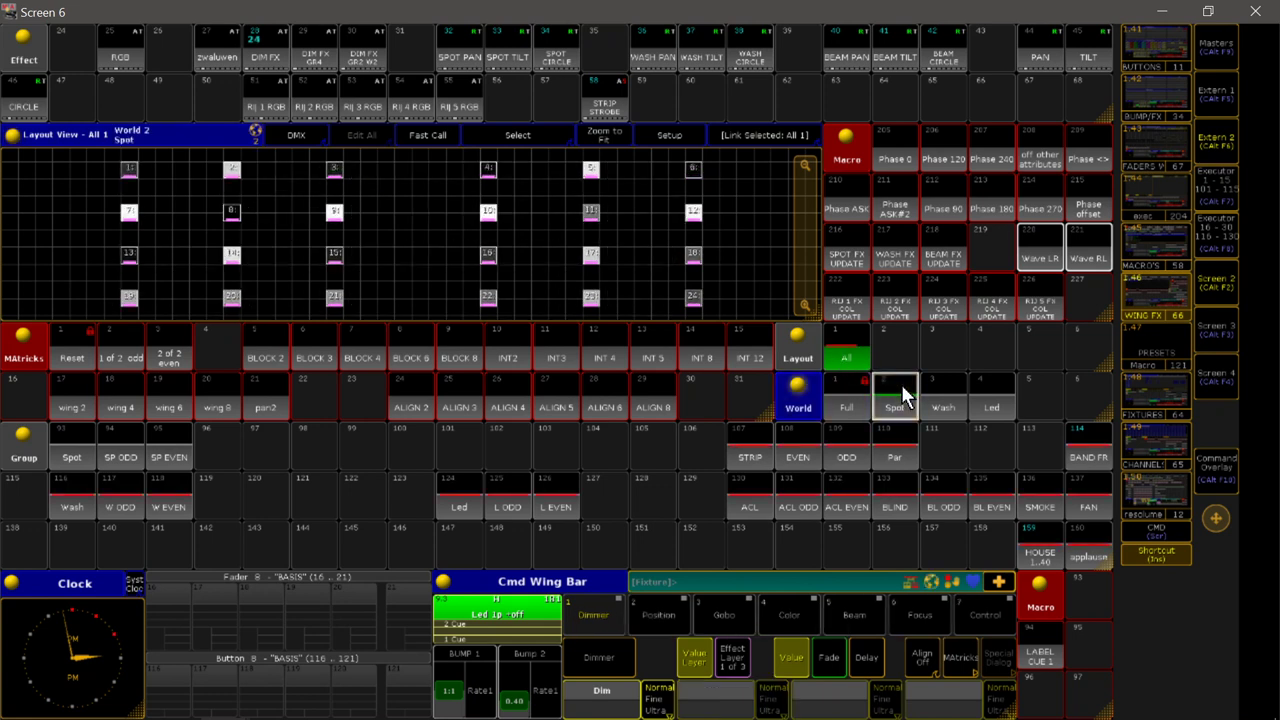
click(1222, 195)
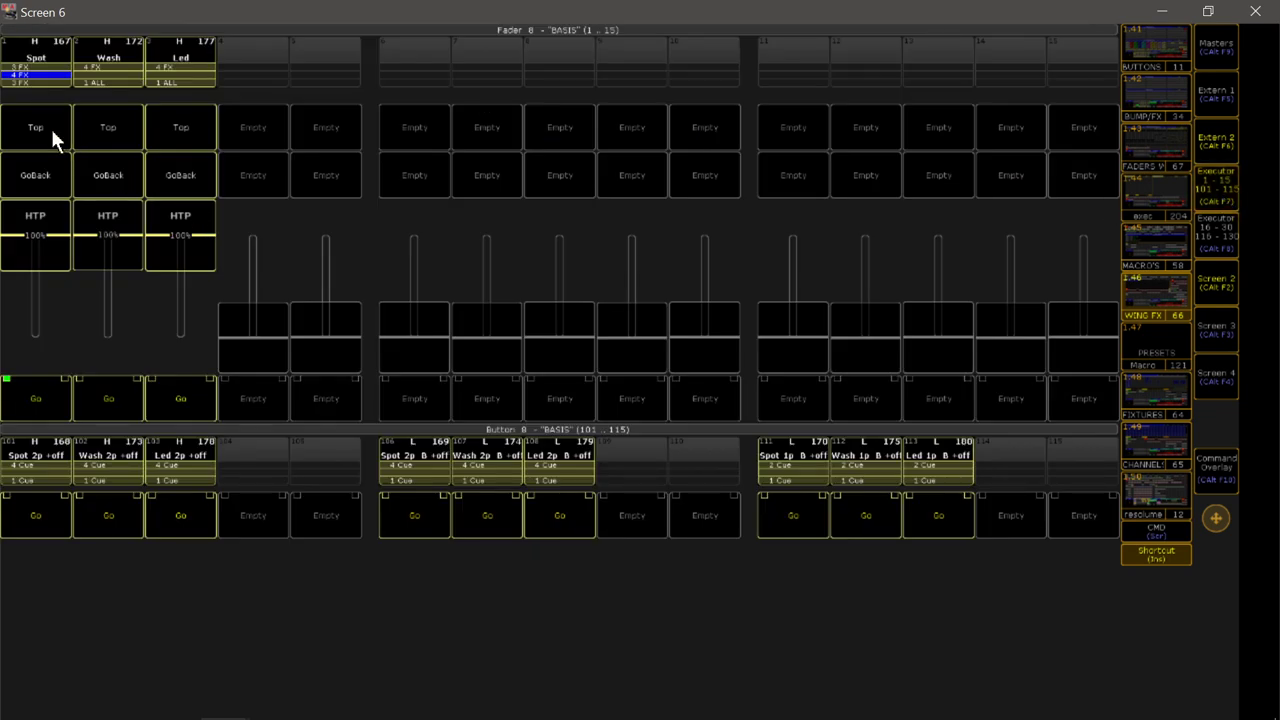
click(53, 135)
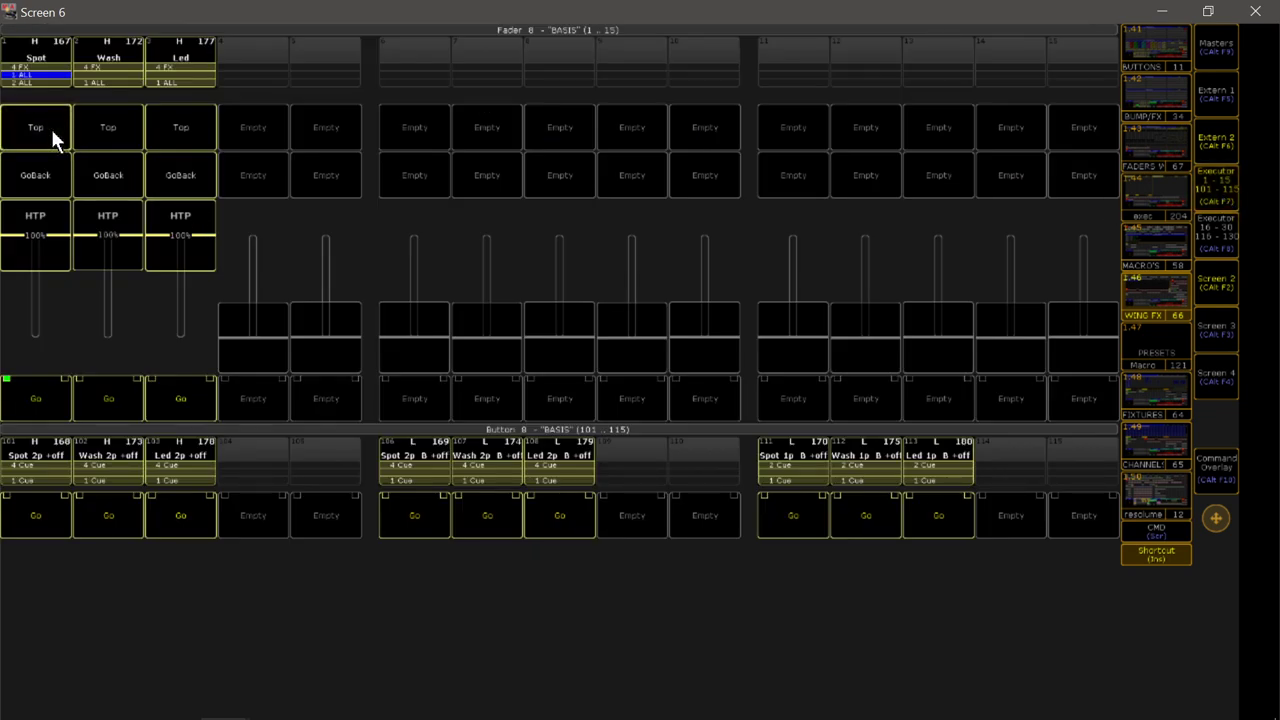
click(1223, 180)
click(1223, 180)
Set the Spot fader to about 80% and open the Spot sequence's cue sheet.
drag(42, 232, 50, 276)
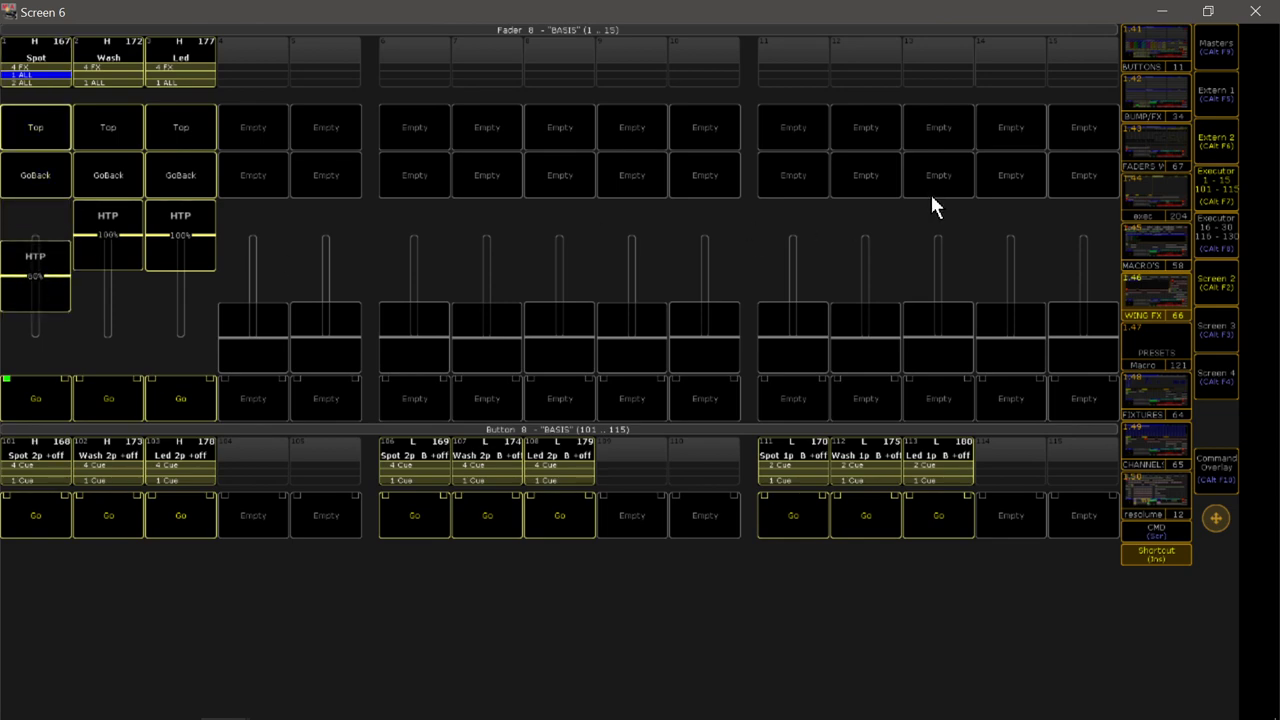
click(1204, 180)
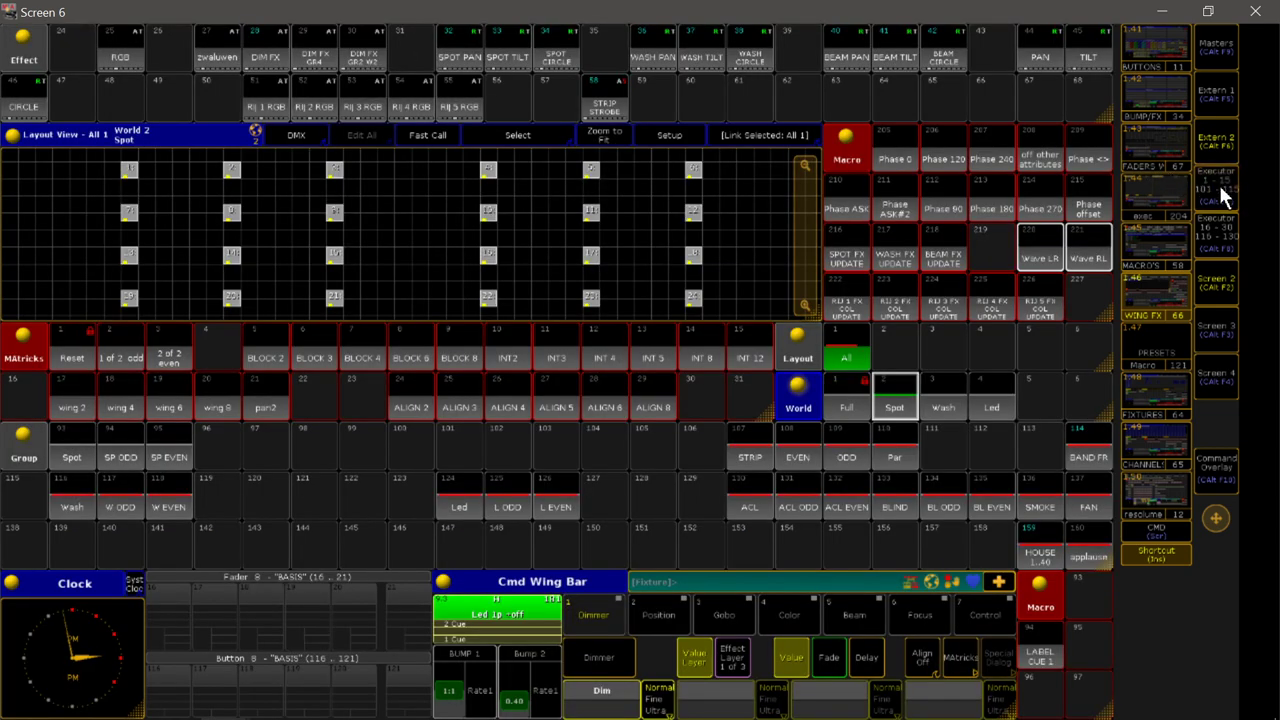
click(1222, 197)
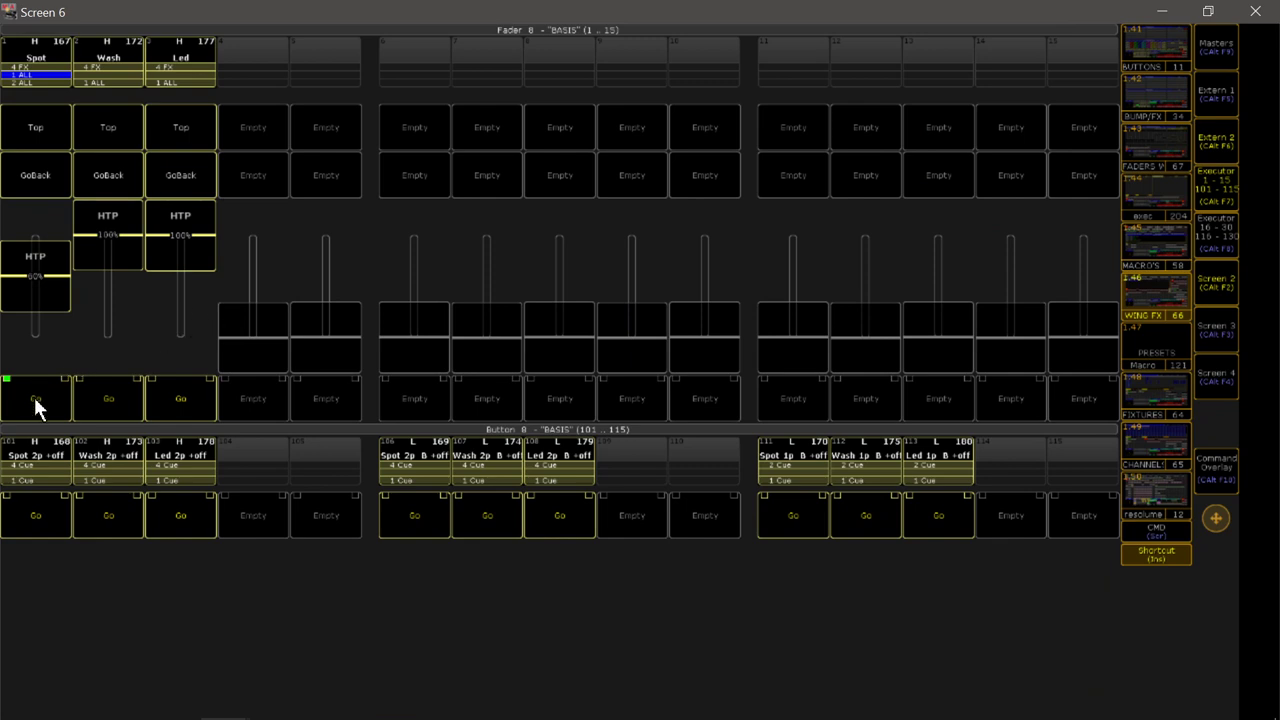
click(22, 88)
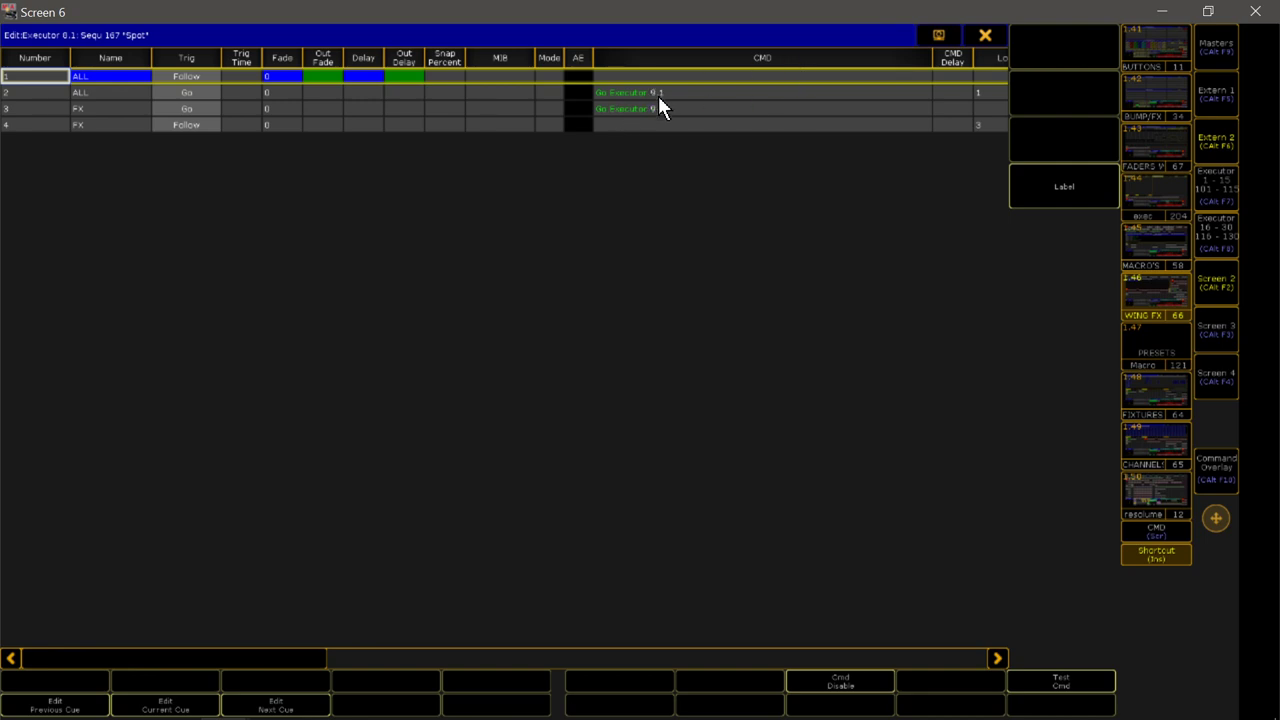
Close the Spot cue sheet, start the Spot cue sequence, and pull its fader to 0%.
key(Escape)
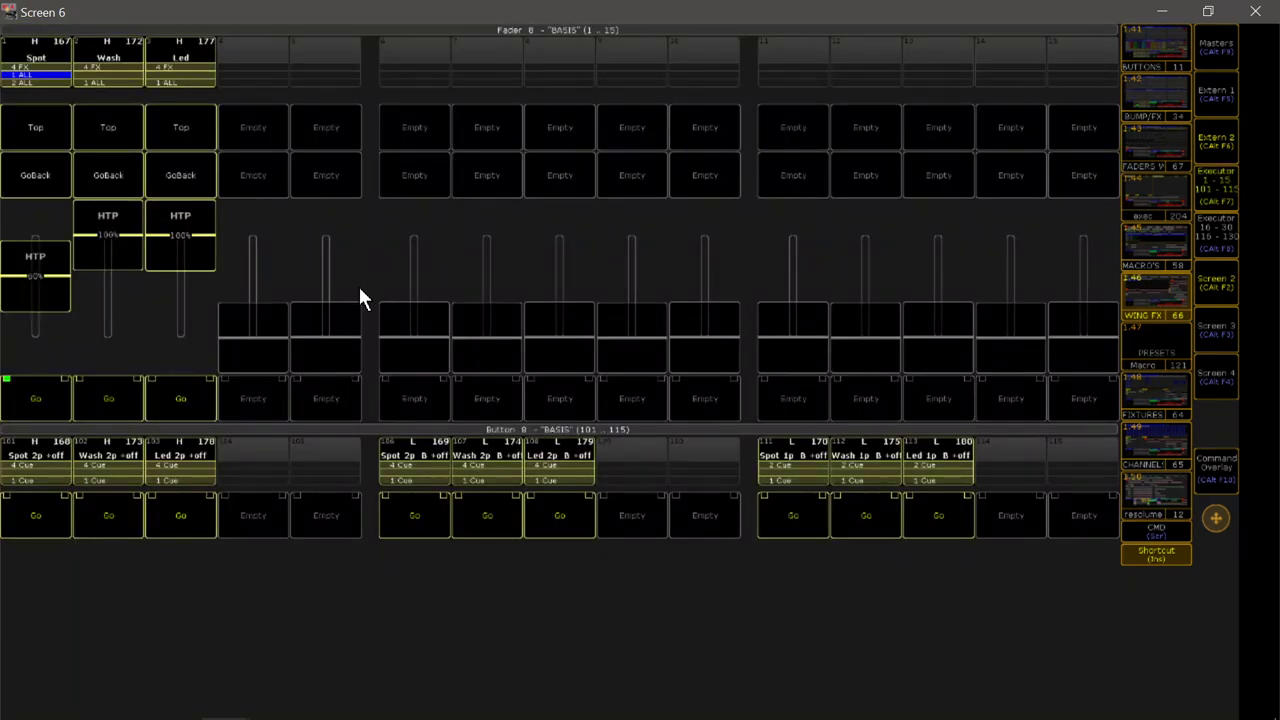
click(46, 400)
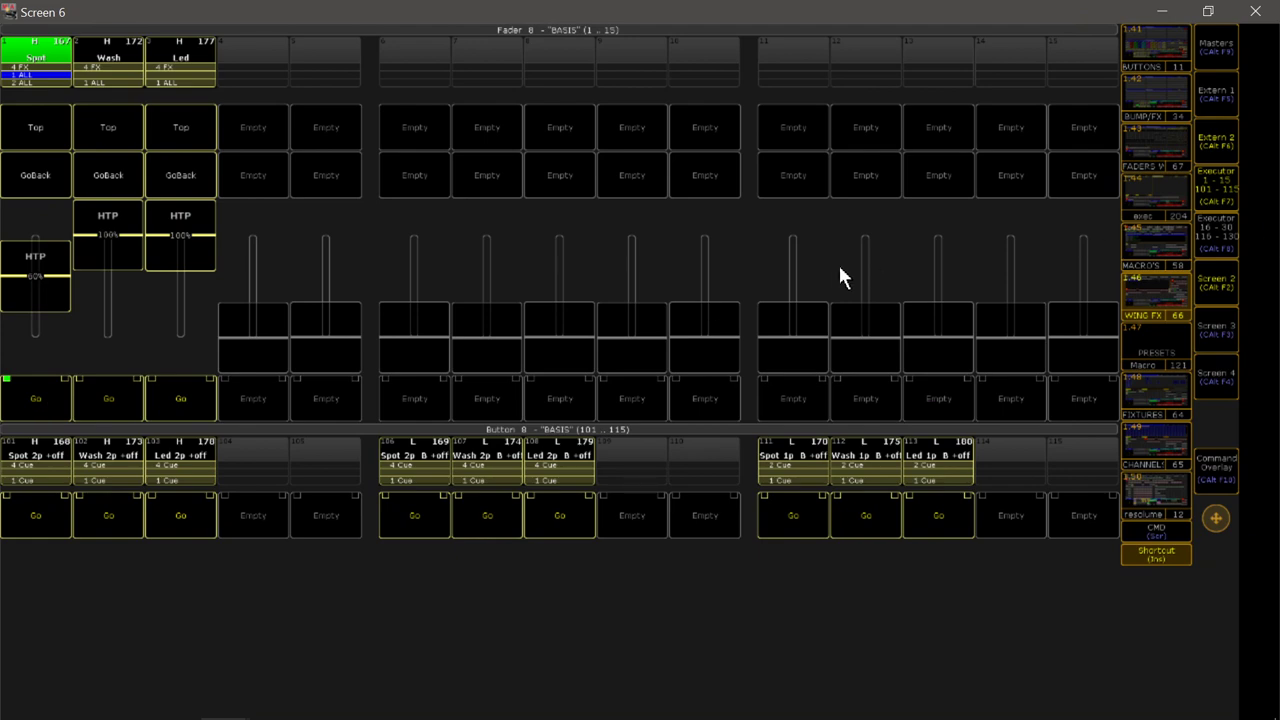
drag(47, 262, 57, 343)
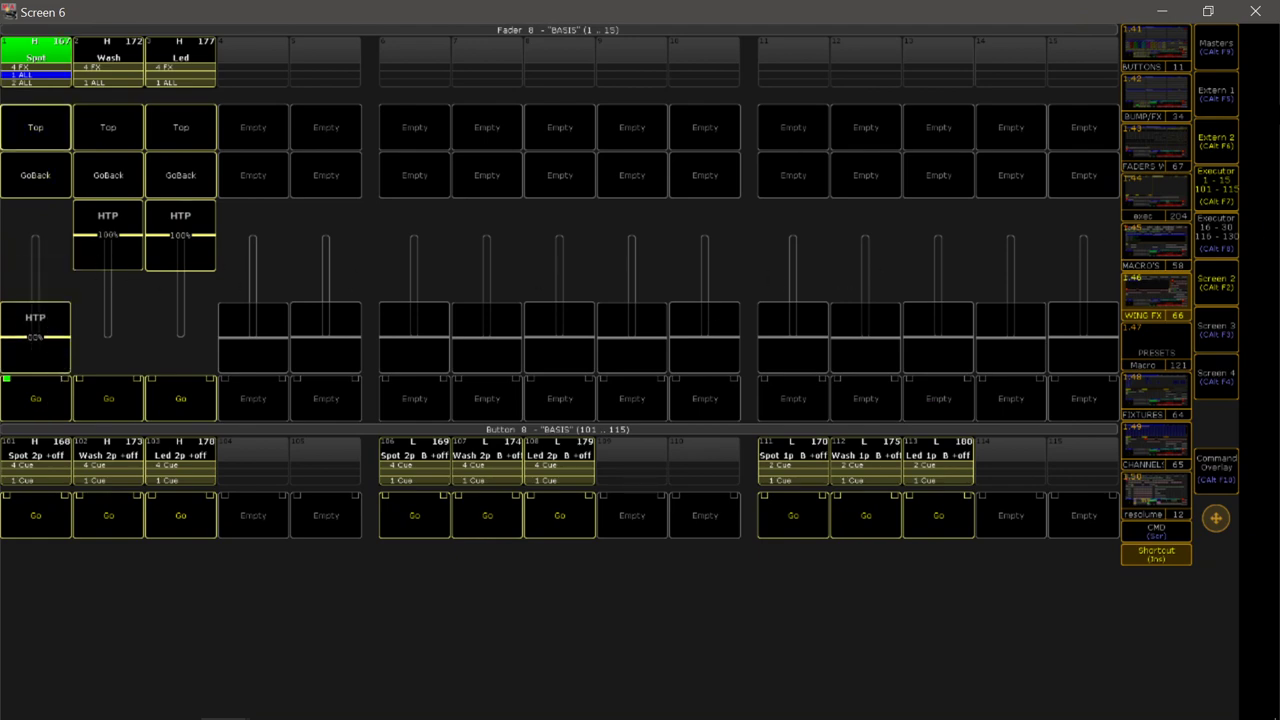
click(1206, 186)
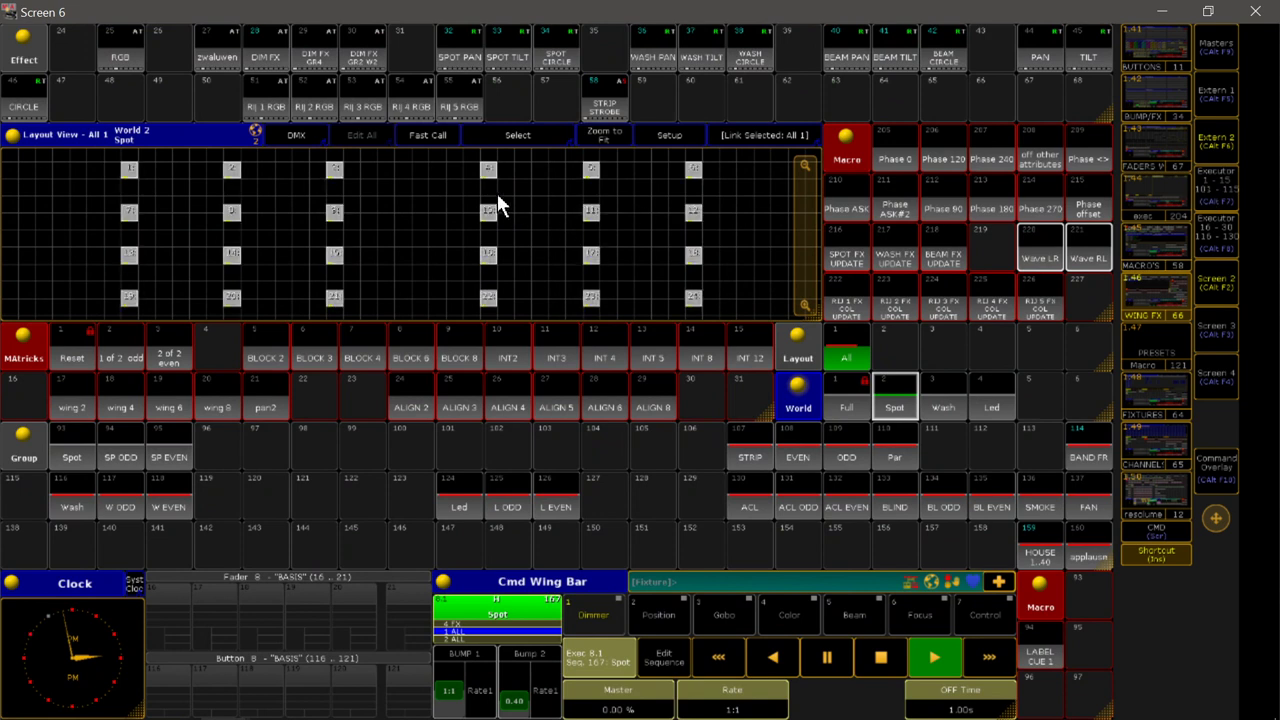
click(1209, 188)
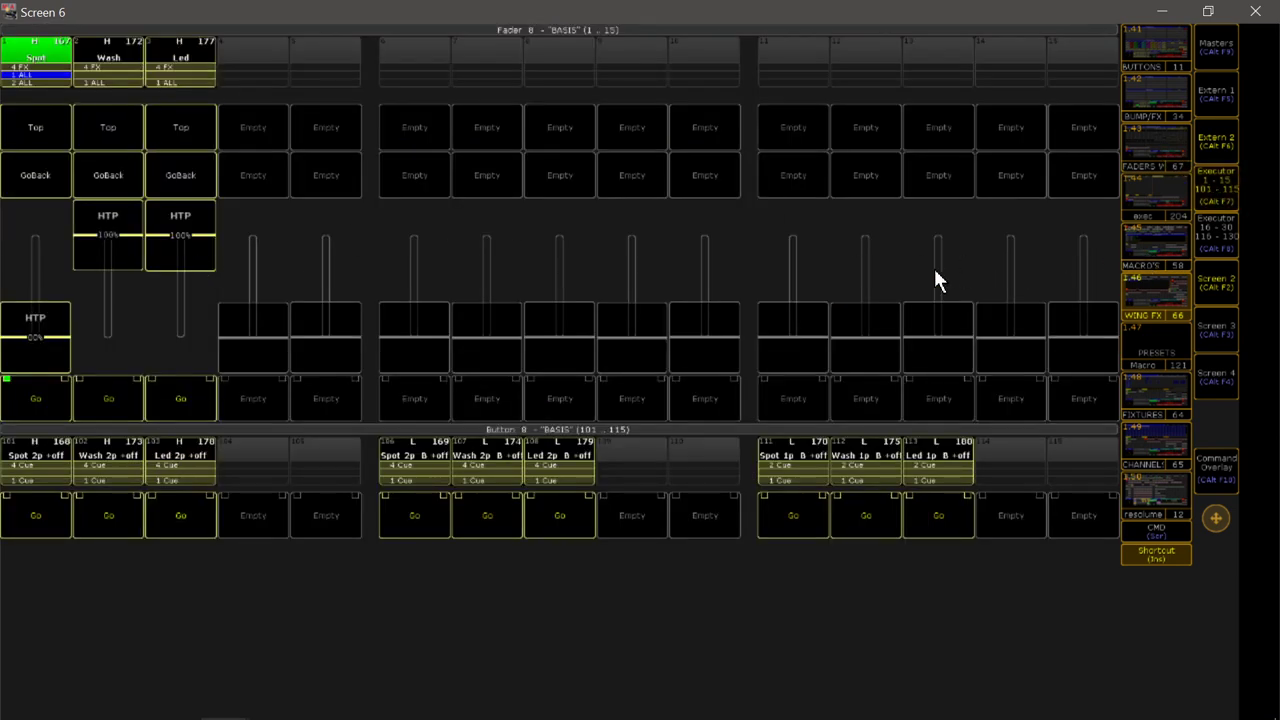
key(Page_Up)
Raise the Spot fader to about 61%, return it to 0%, and briefly inspect the Spot sequence editor.
click(43, 337)
drag(43, 337, 43, 271)
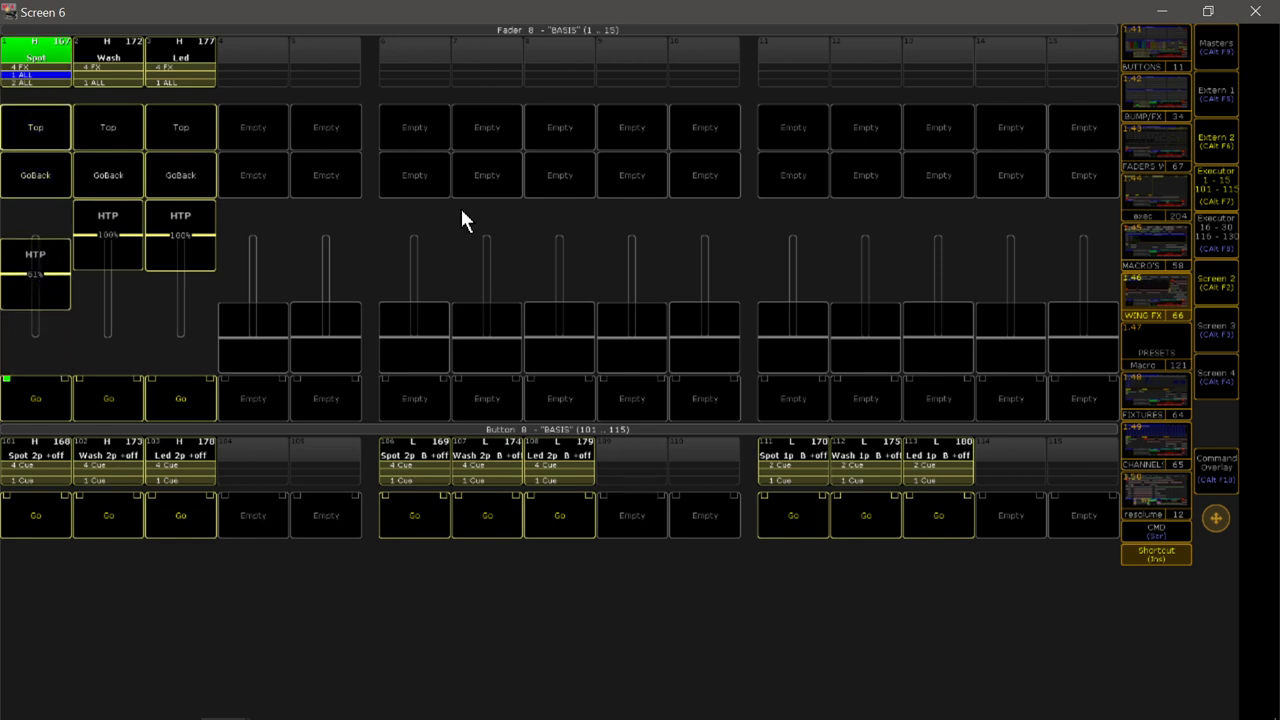
click(1216, 185)
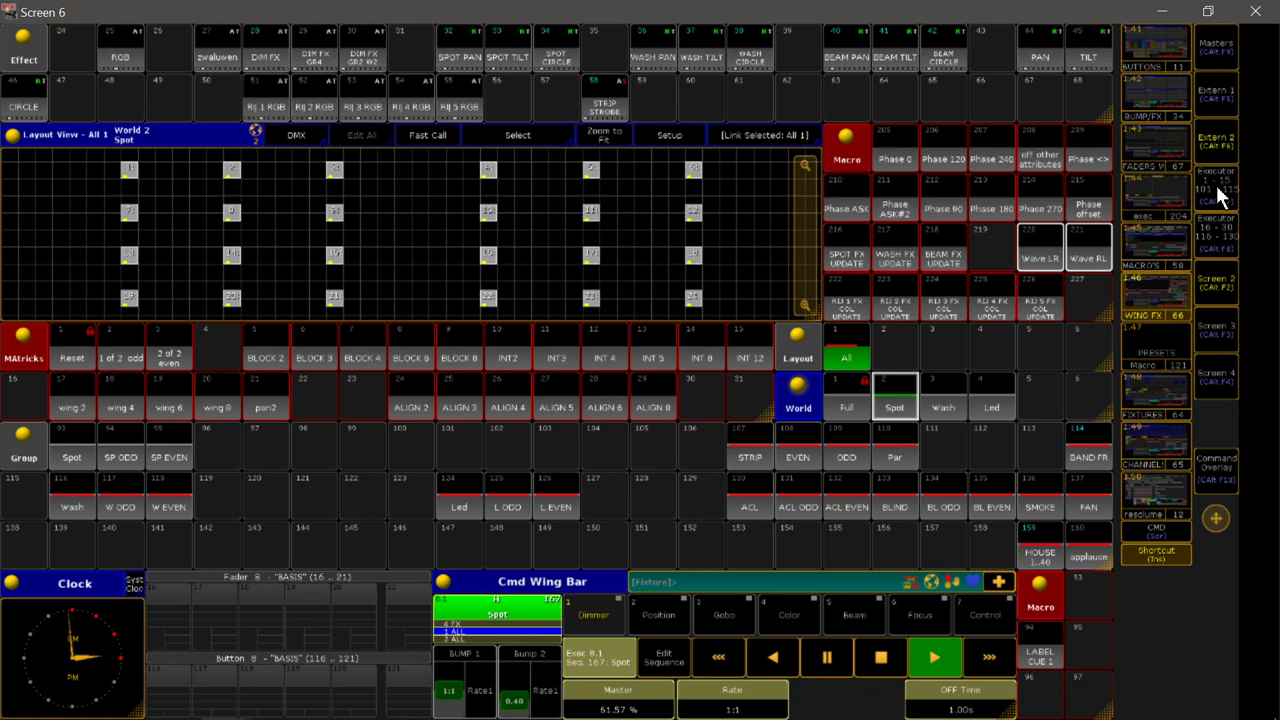
click(1216, 185)
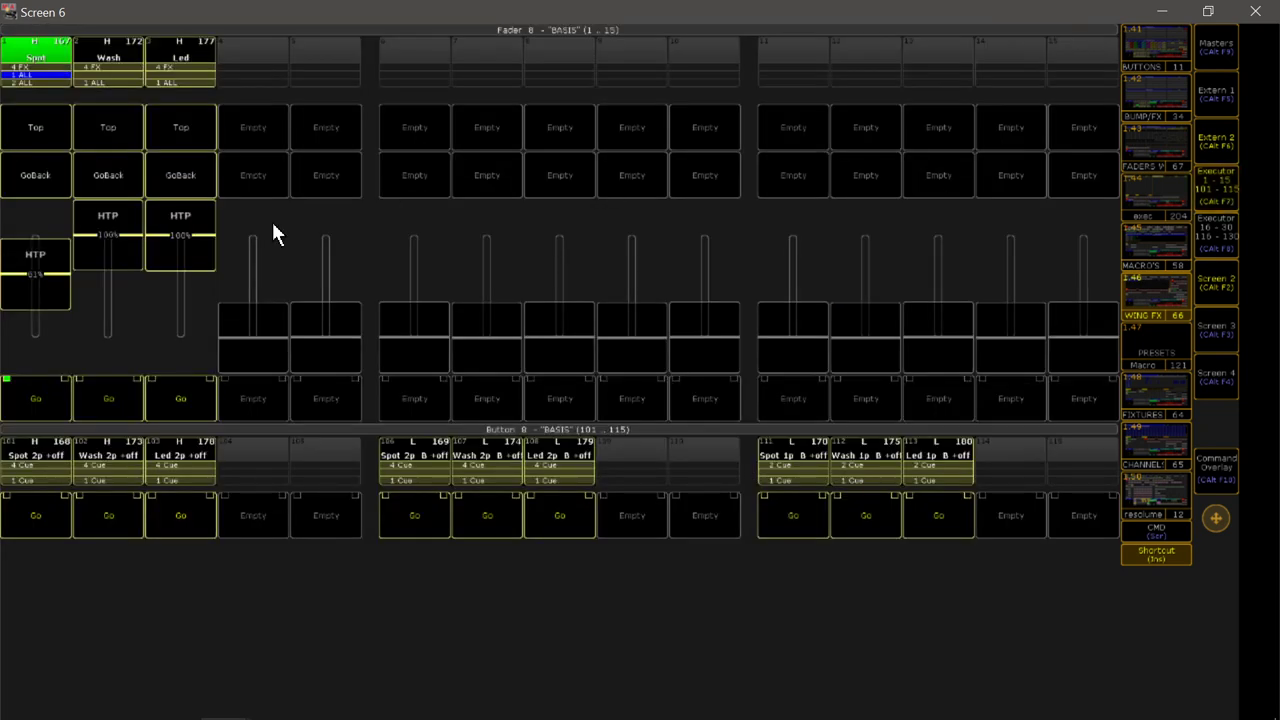
drag(18, 284, 23, 389)
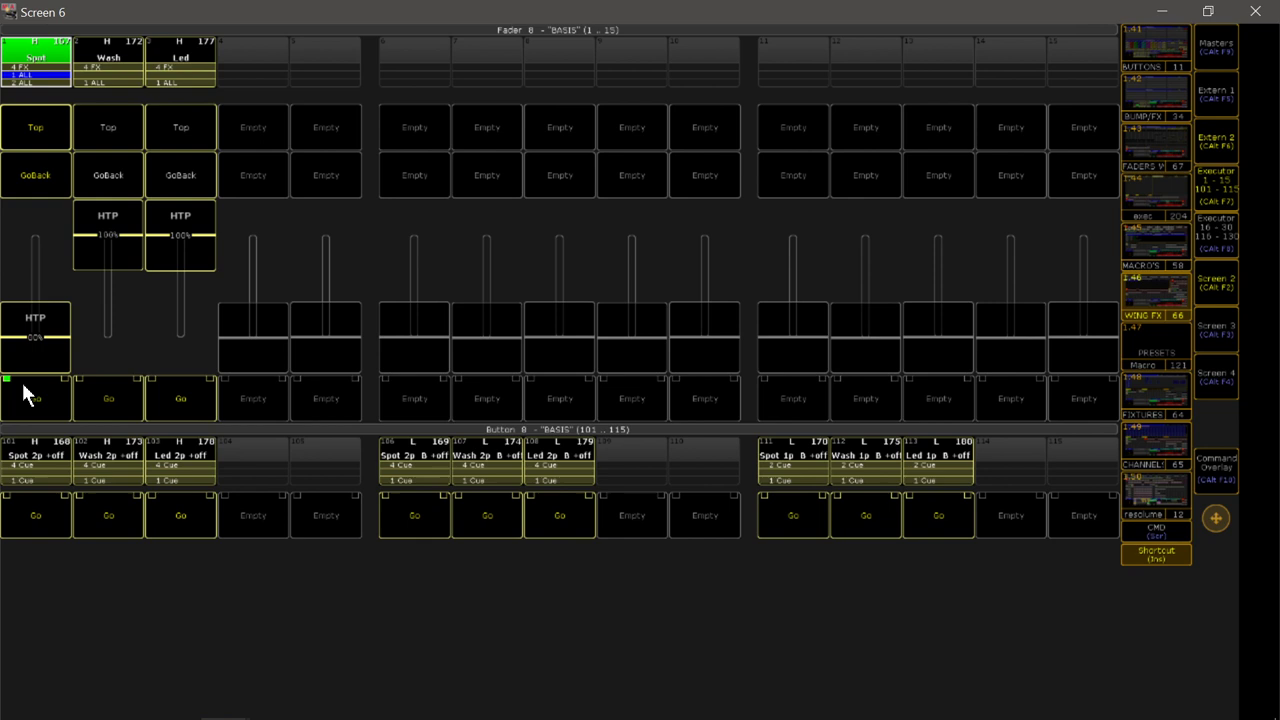
click(33, 77)
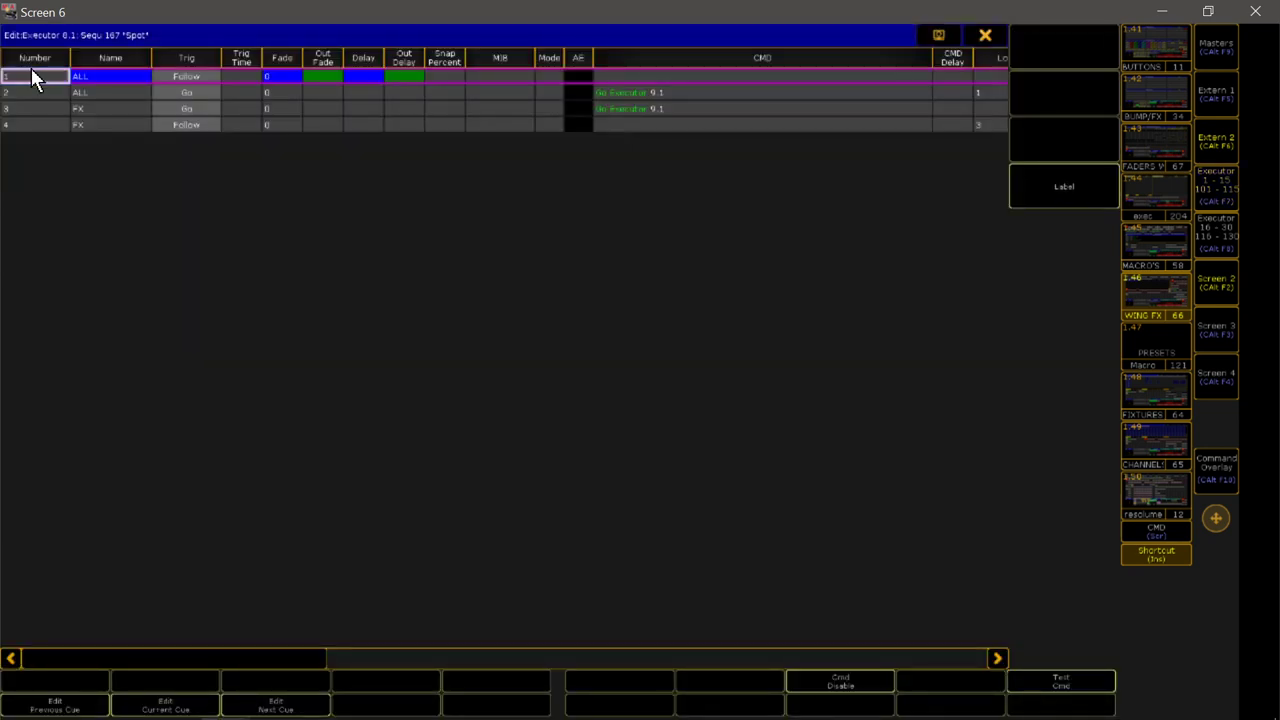
key(Escape)
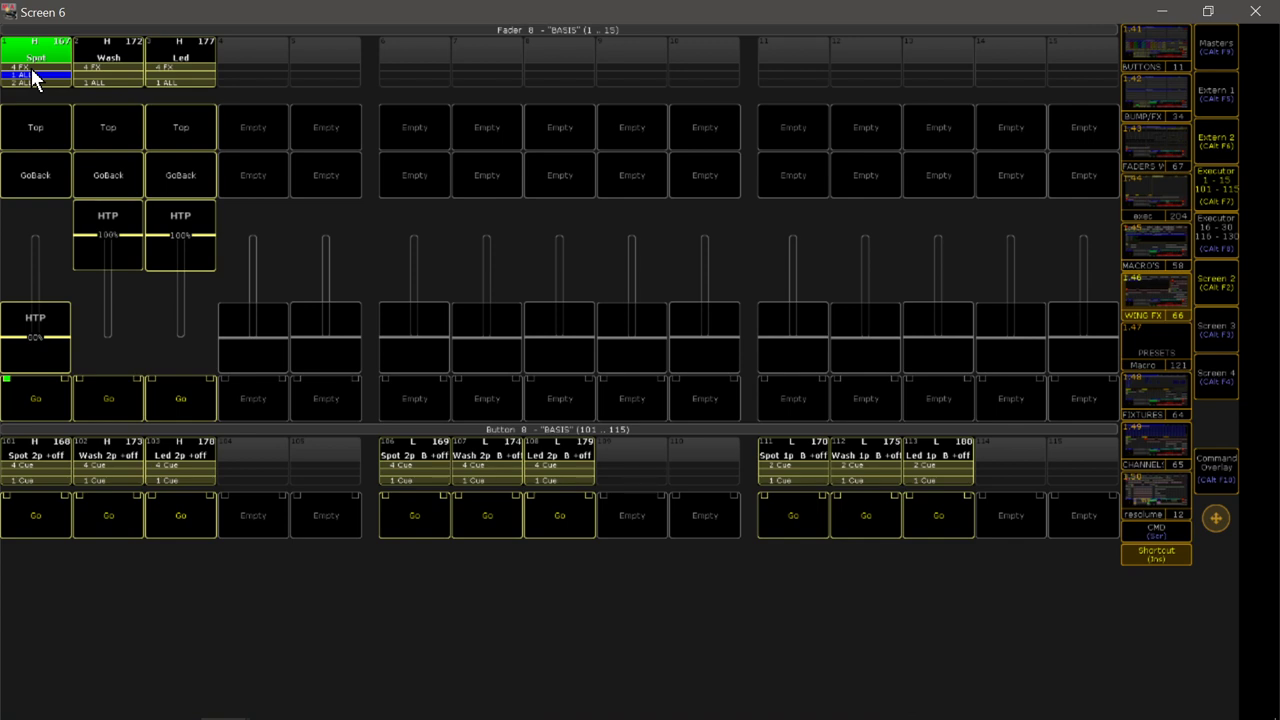
Start executors 101 (Spot 2p +off) and 106 (Spot 2p B +off), advancing 106 to its next cue.
click(39, 517)
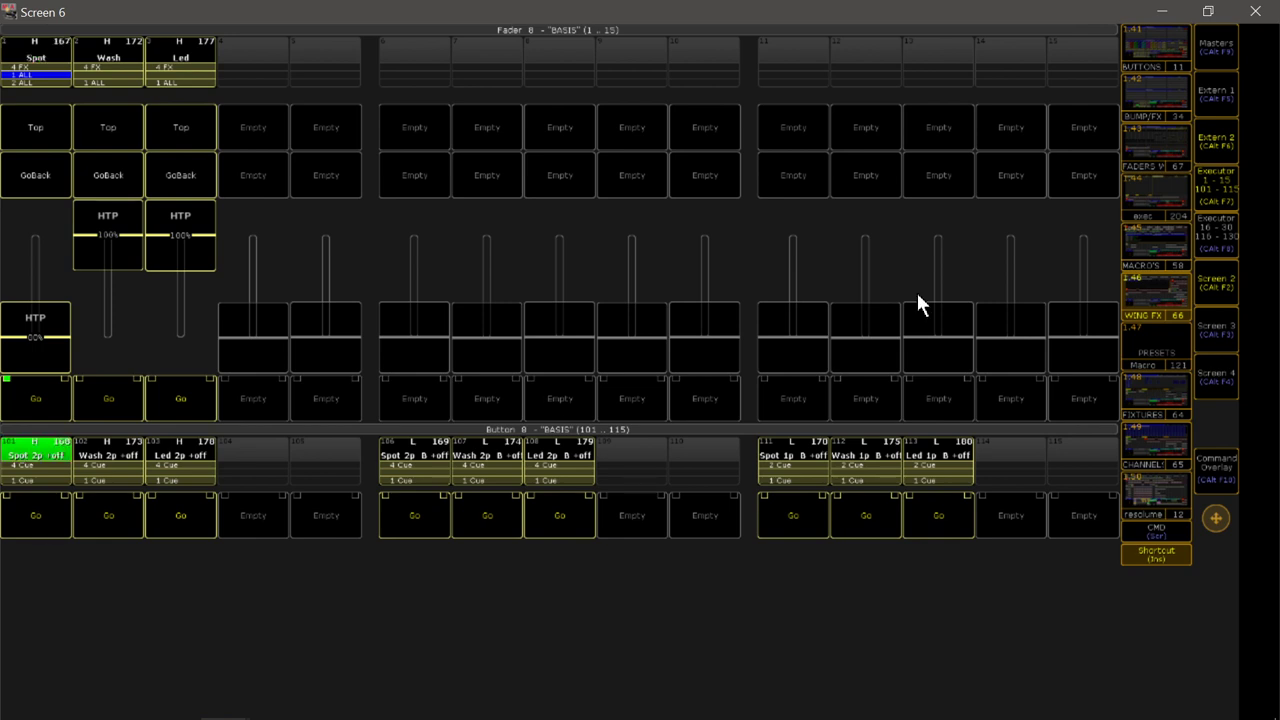
click(1228, 205)
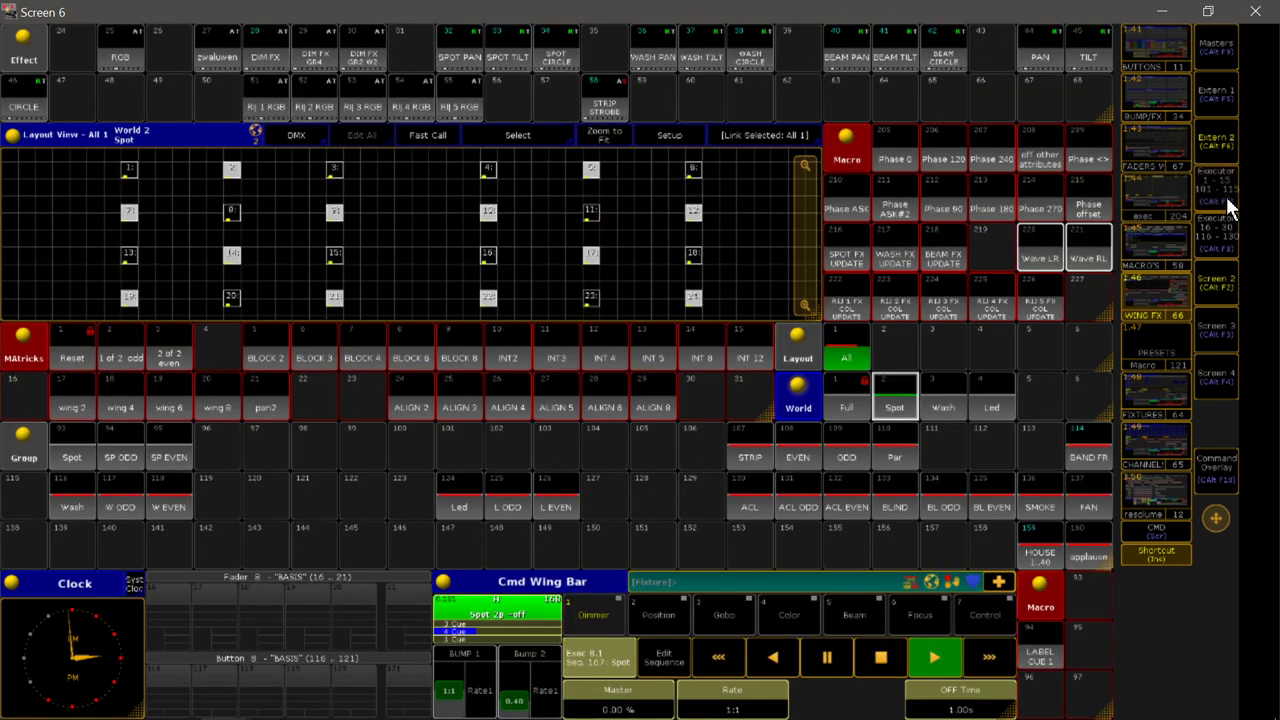
click(1228, 205)
click(414, 516)
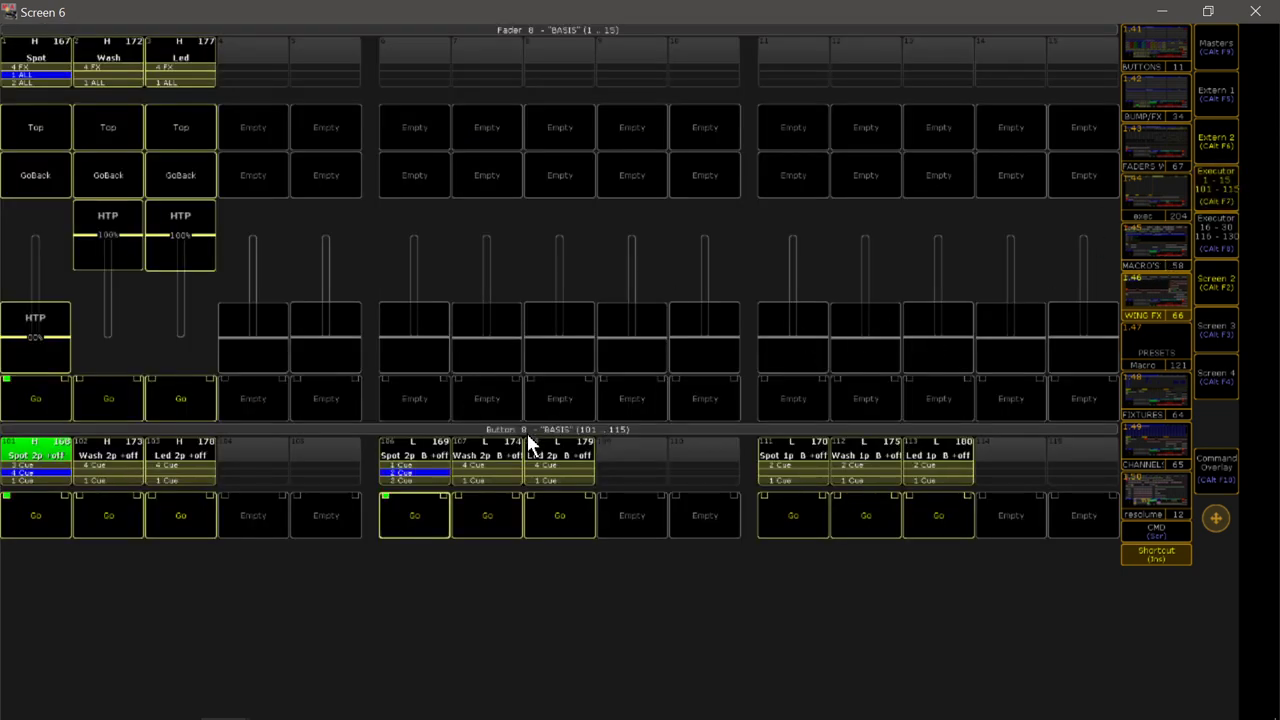
click(418, 500)
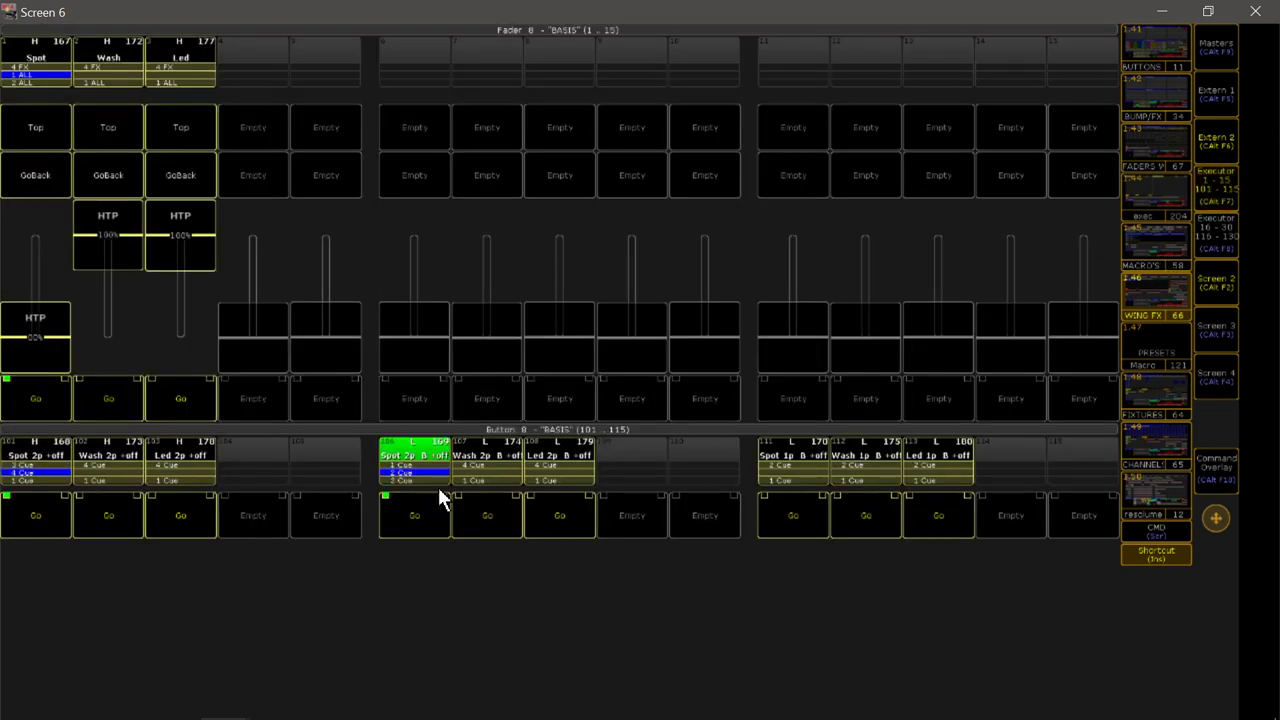
Bring up the Tracking/Sequence view listing Cue 1 through Cue 4.
click(1215, 197)
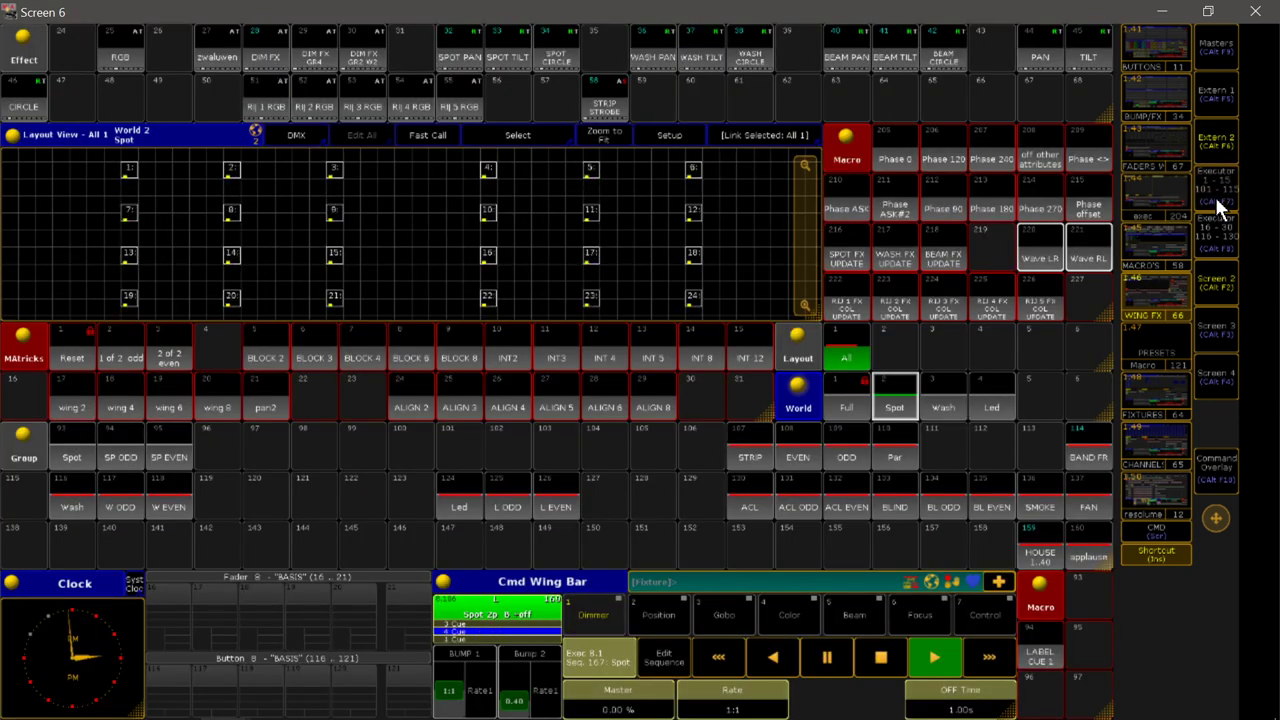
click(1215, 197)
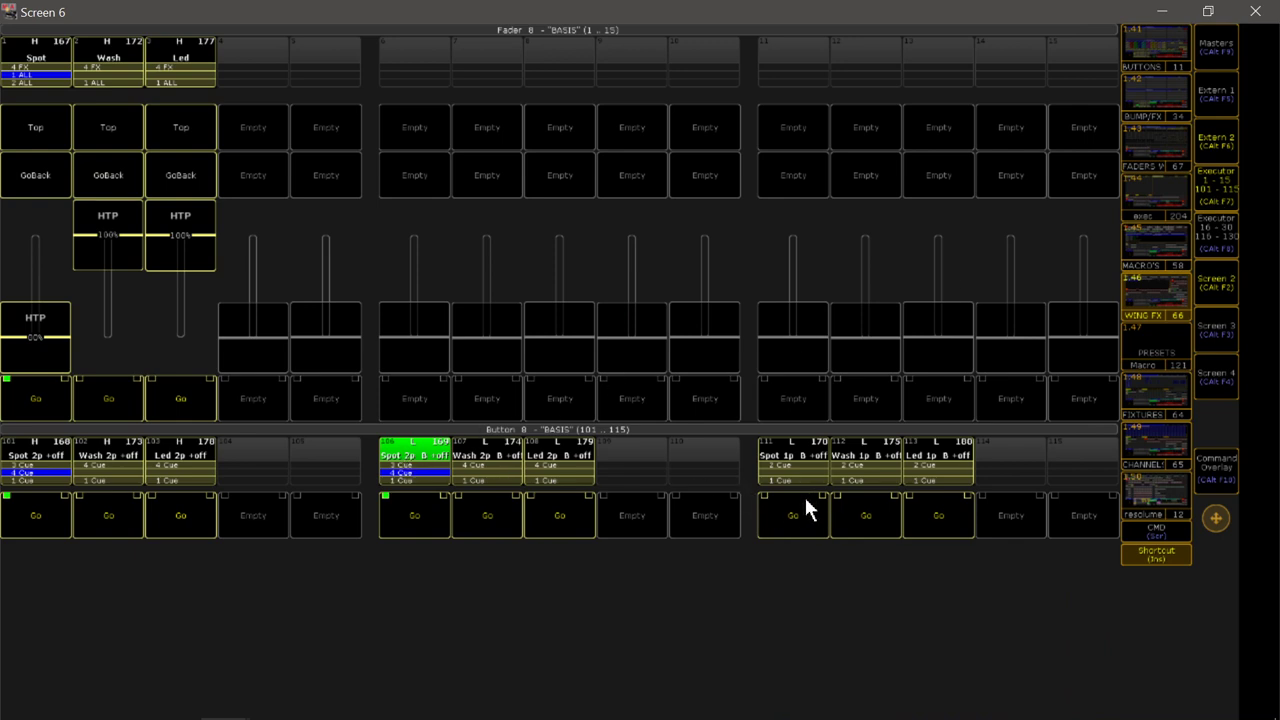
click(1205, 186)
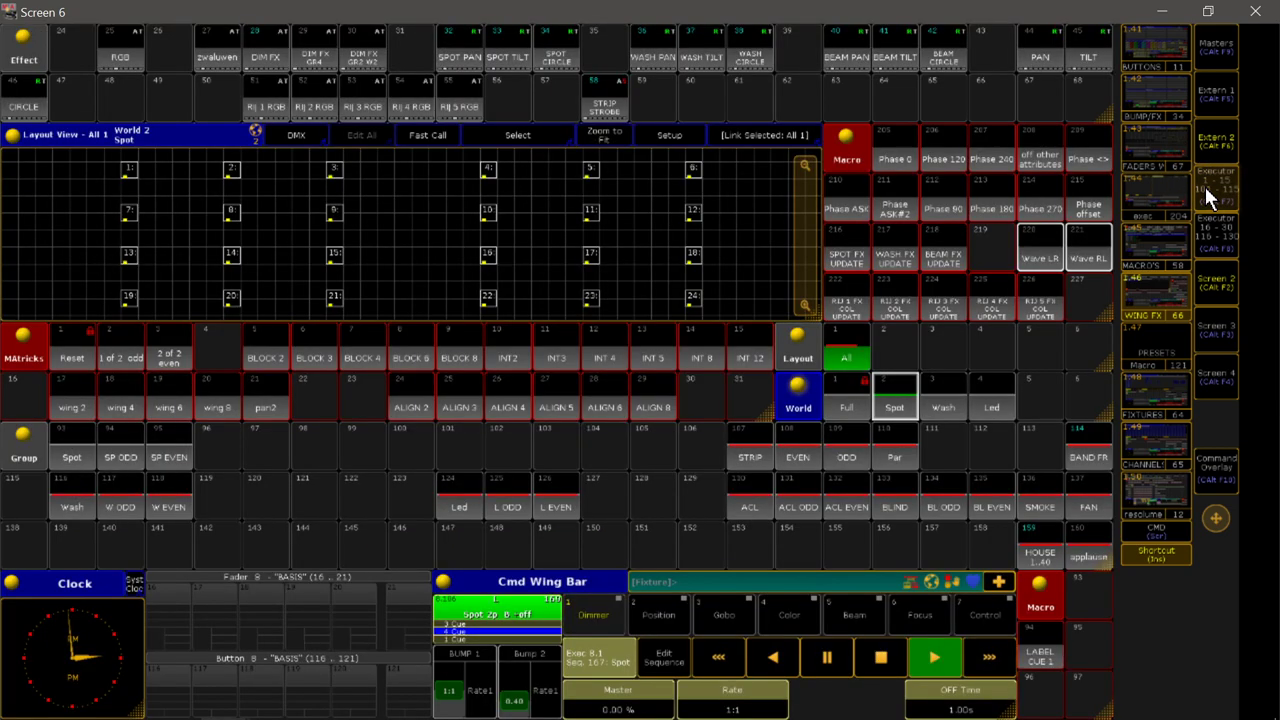
click(1147, 188)
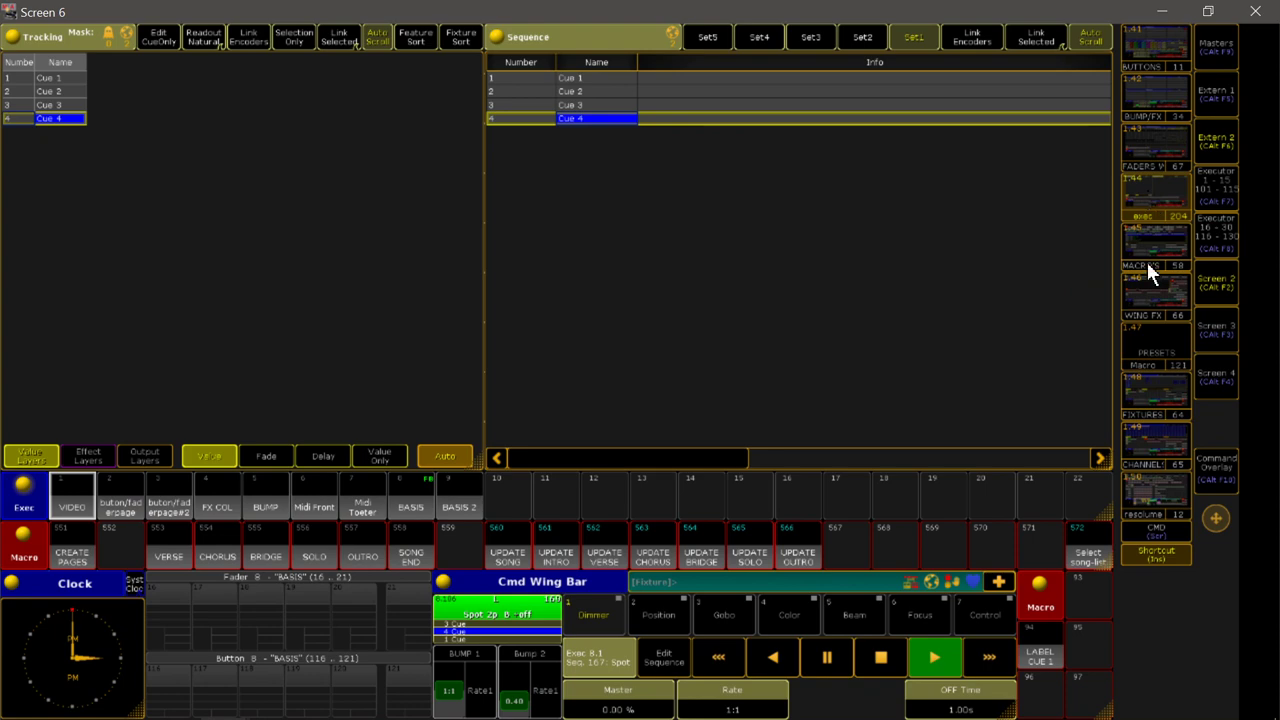
Select the Full world so every fixture is included.
click(1144, 236)
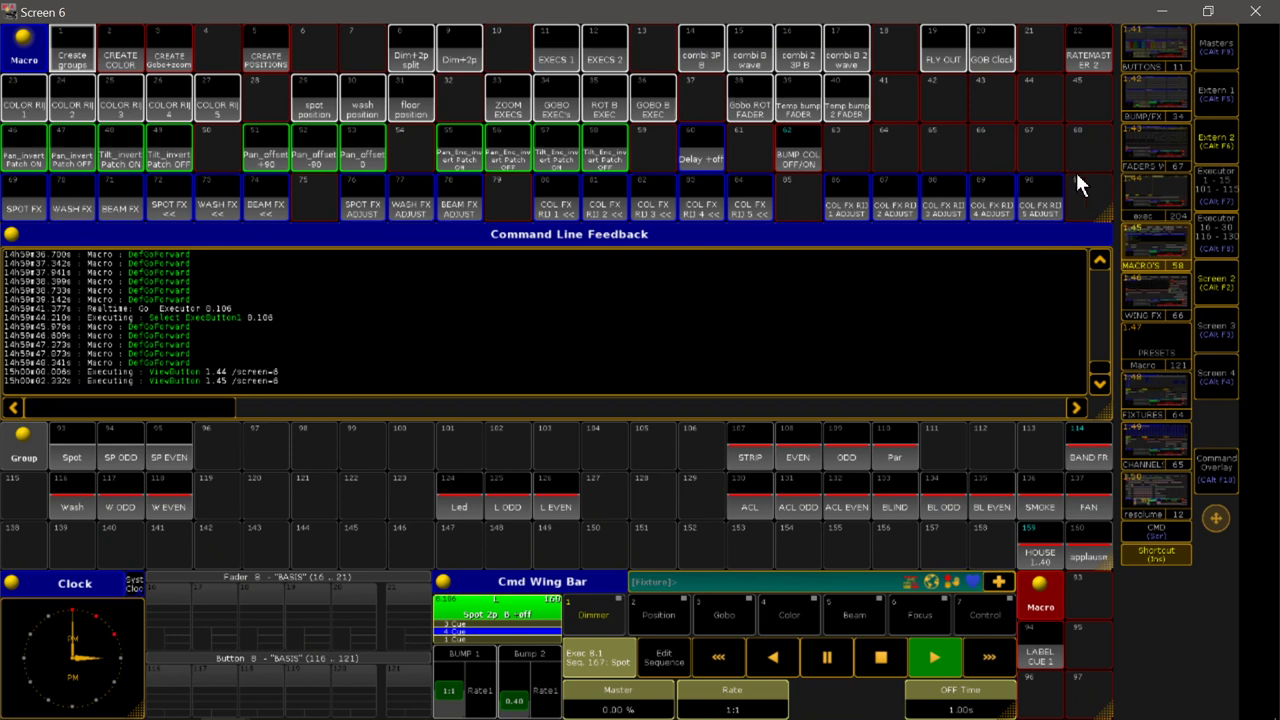
click(1146, 291)
click(835, 414)
click(1155, 232)
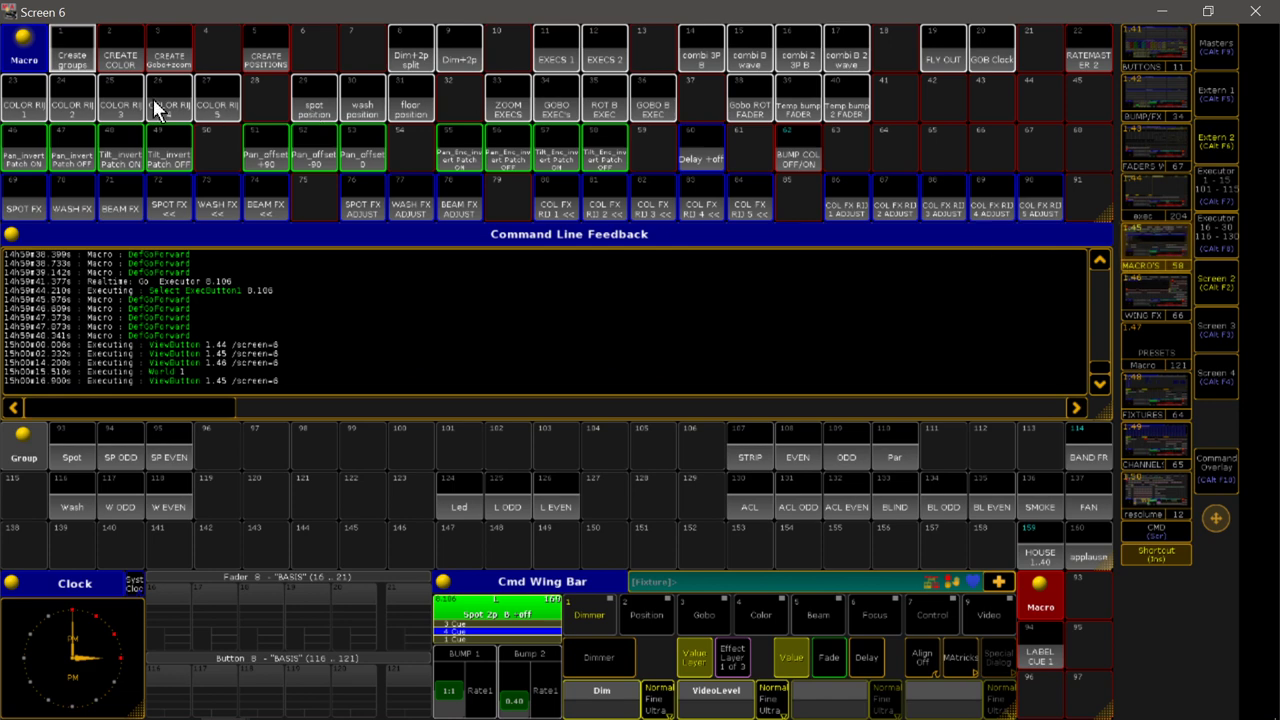
Run macros COLOR RI 1–3, choosing the Wash and Led groups, and view the resulting colour buttons.
click(14, 108)
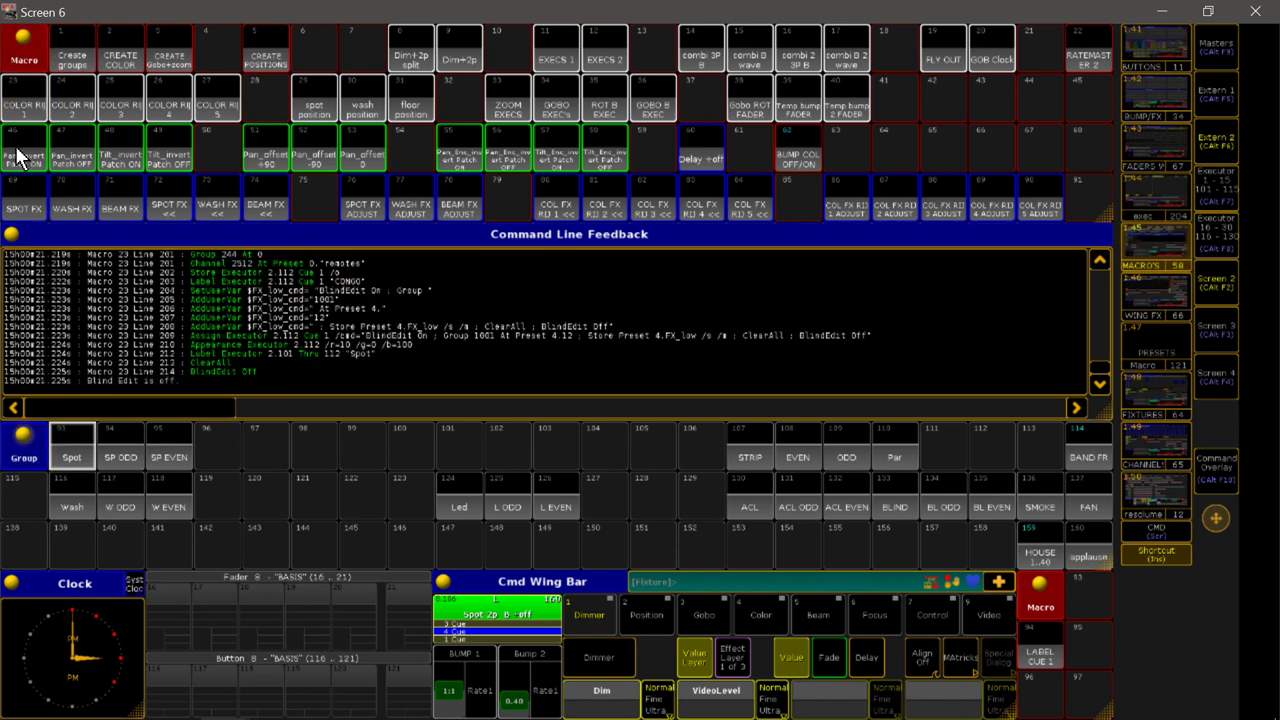
click(72, 108)
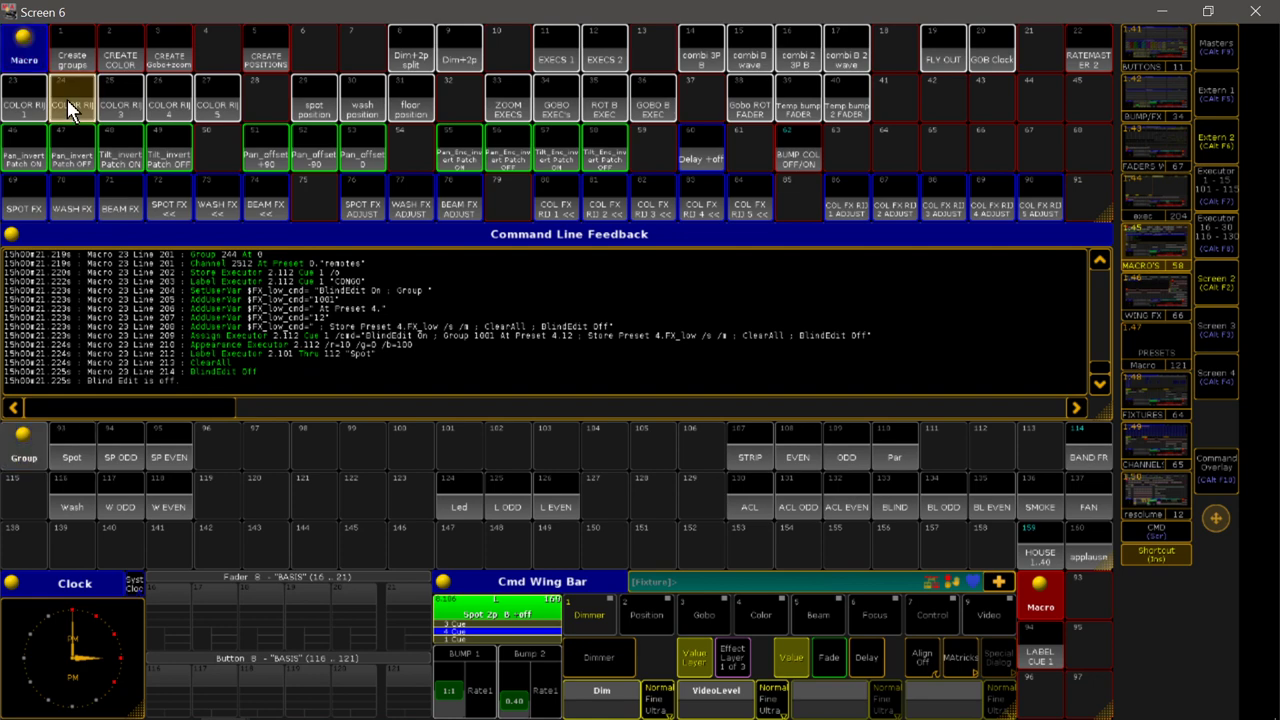
click(58, 494)
click(120, 97)
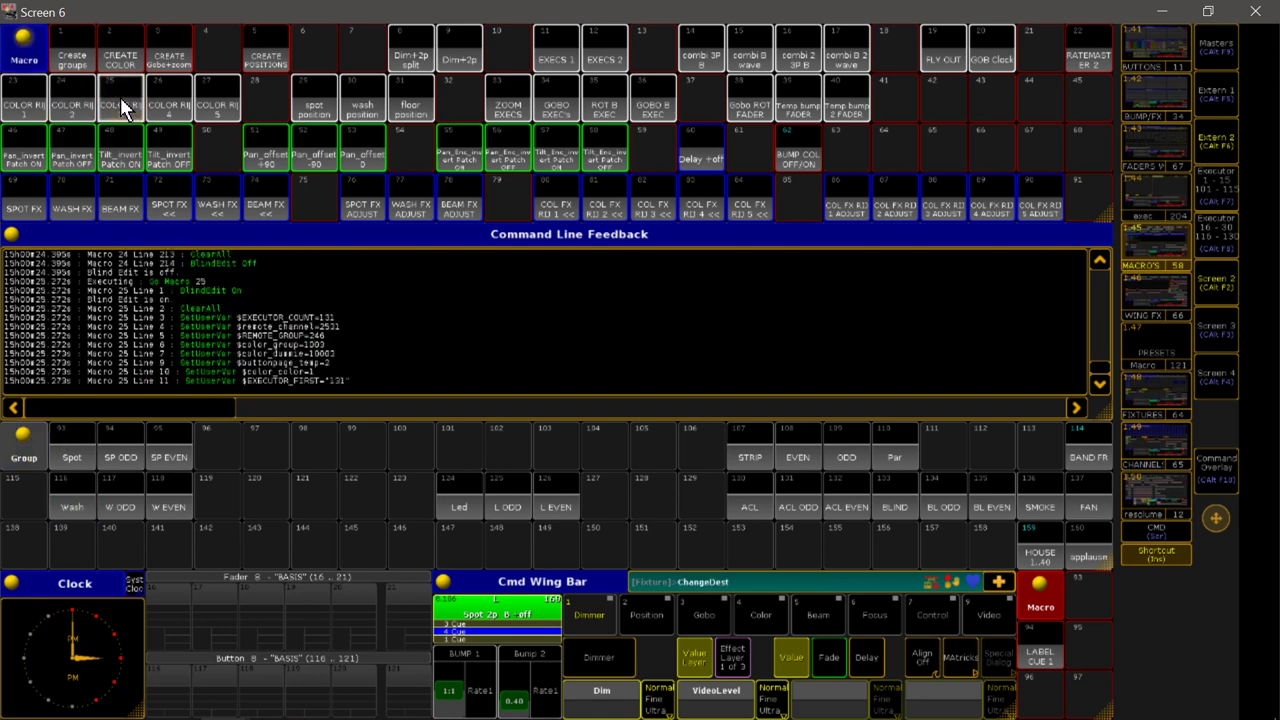
click(461, 513)
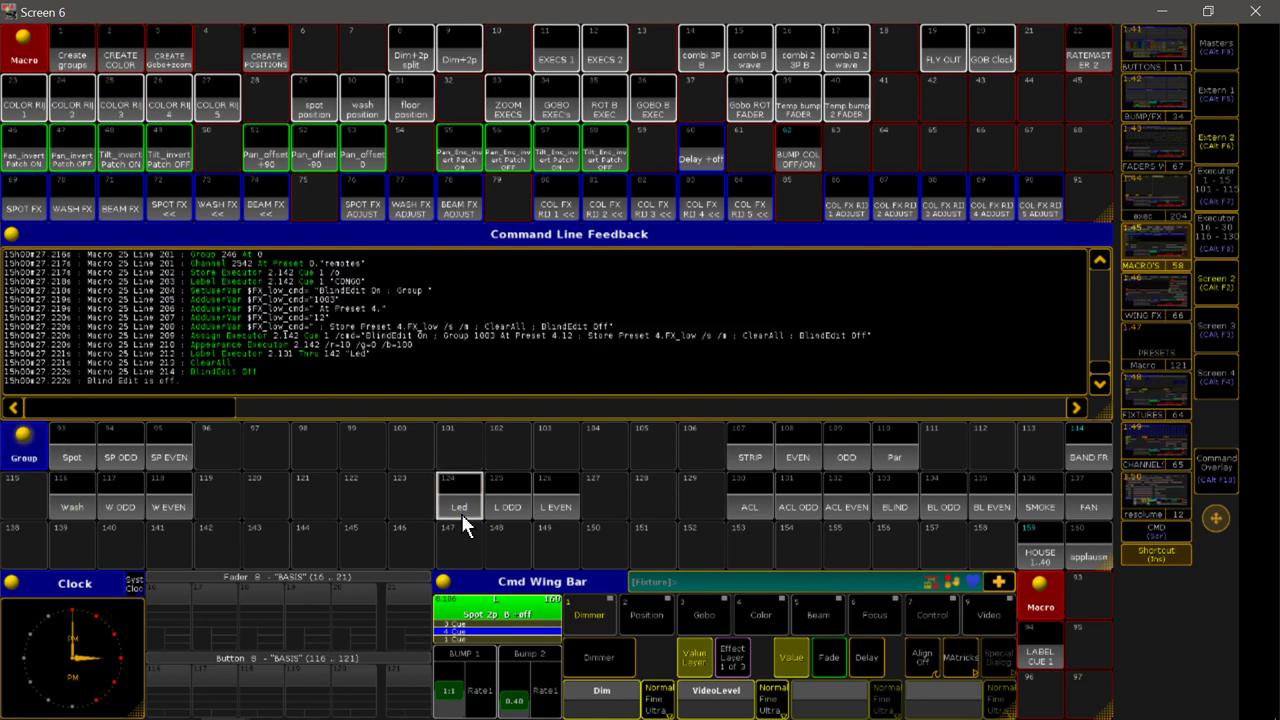
click(1154, 36)
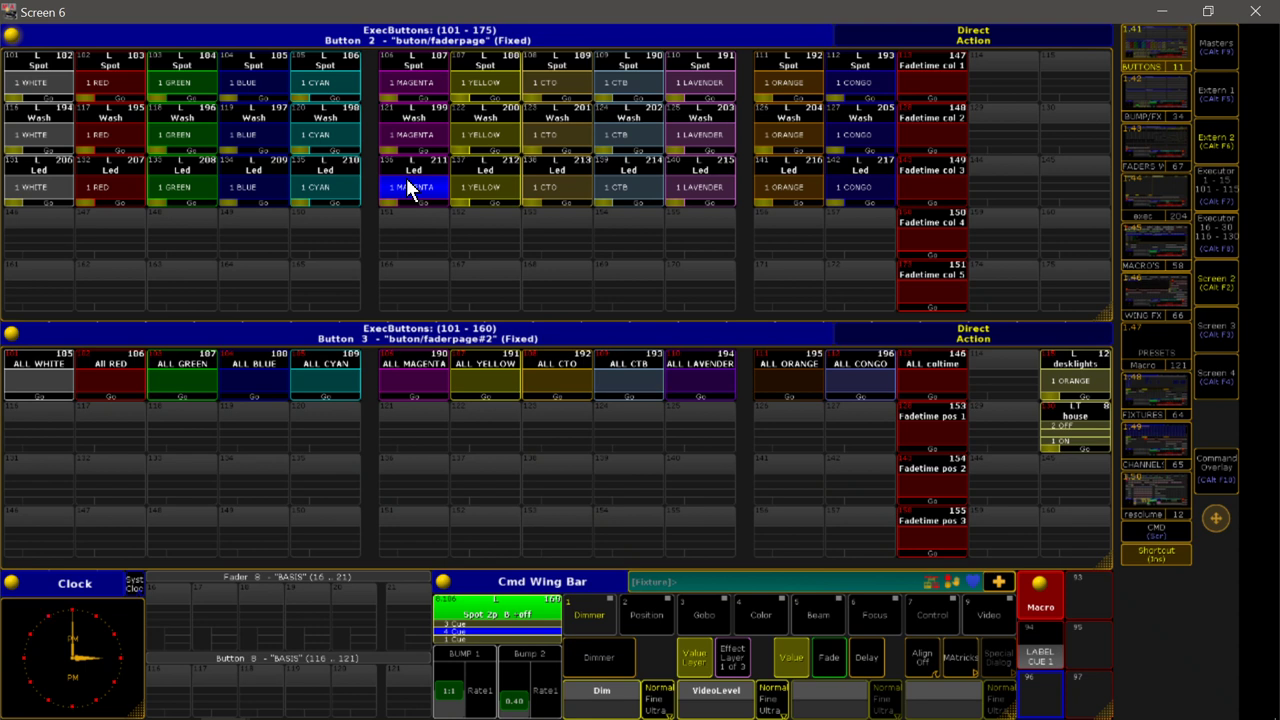
Fire the YELLOW, MAGENTA and BLUE colour executors, finishing with 1 CYAN on Spot, Wash and Led.
click(510, 126)
click(403, 90)
click(296, 86)
click(257, 86)
click(331, 134)
click(258, 182)
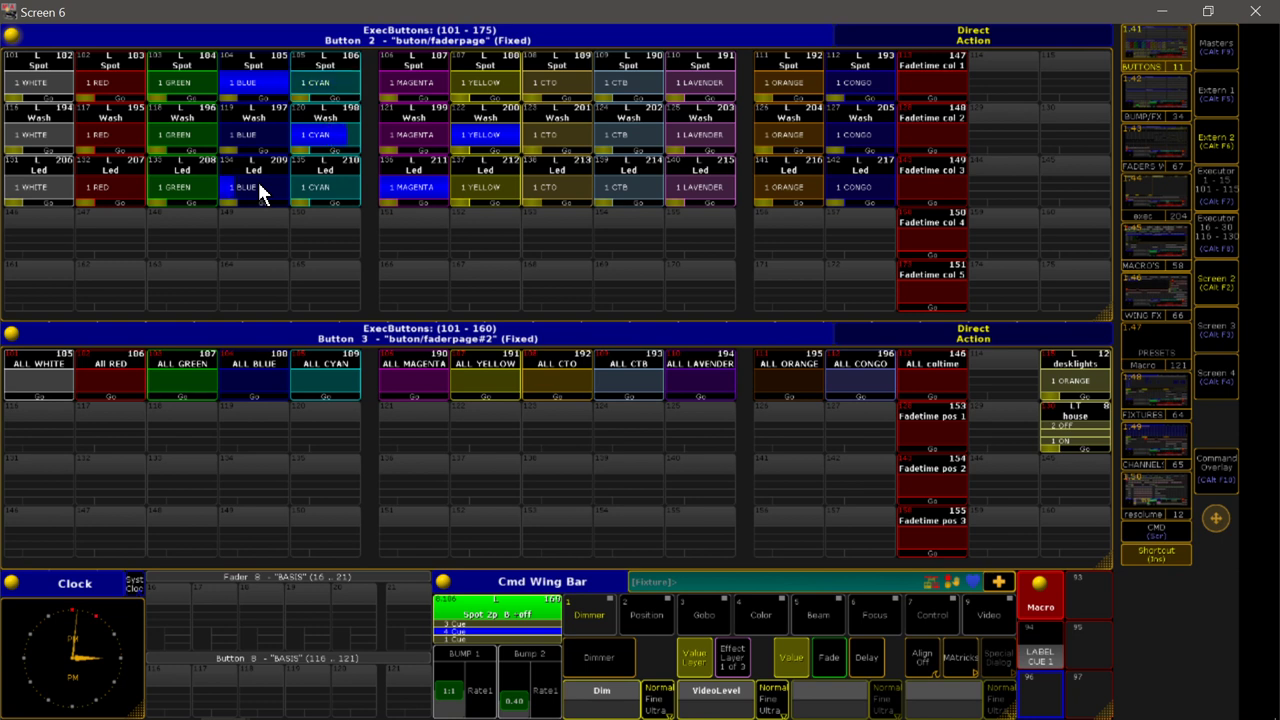
click(351, 372)
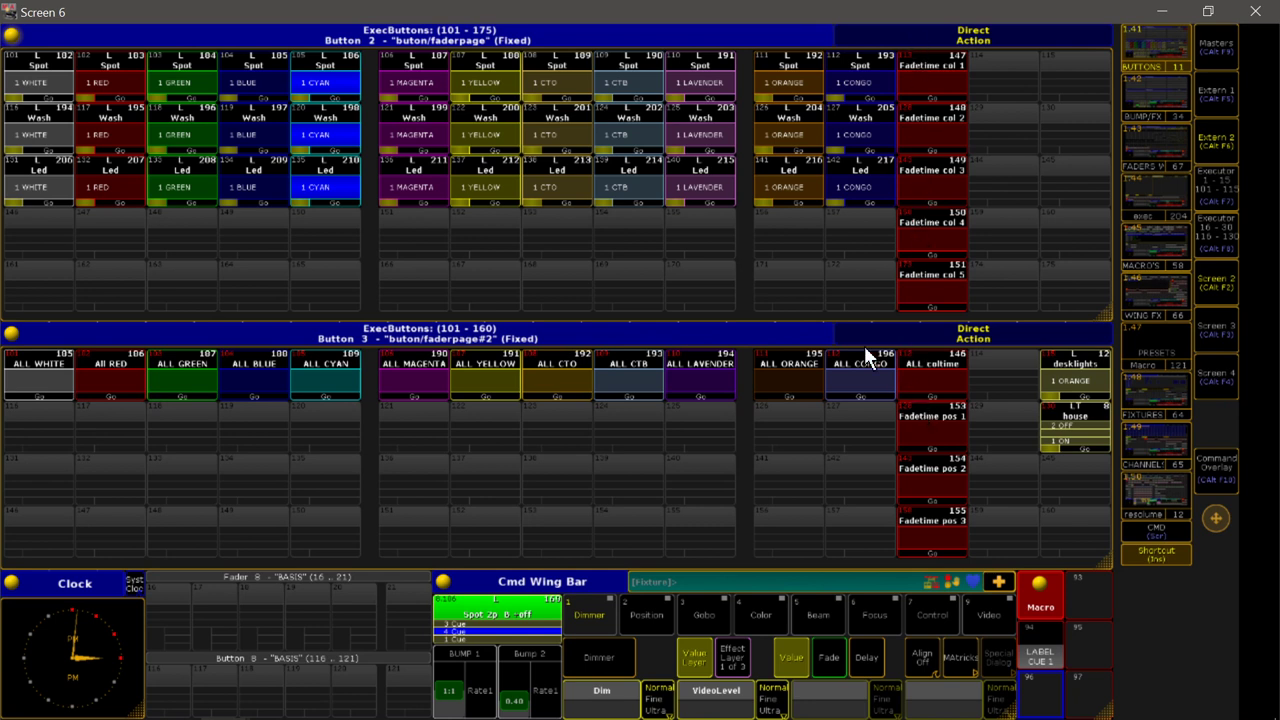
Try the 1 YELLOW, CTO, CTB and GREEN colour executors, leave 1 RED on, then show the macro pools.
right_click(914, 382)
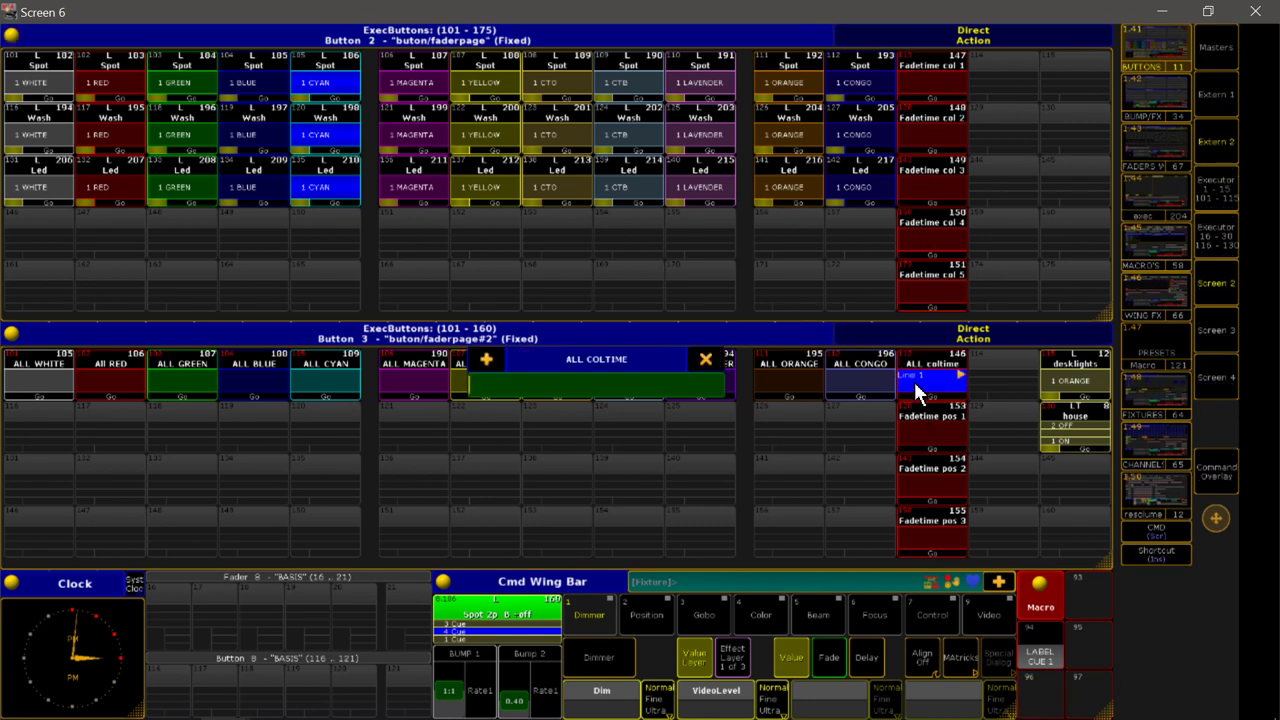
key(Escape)
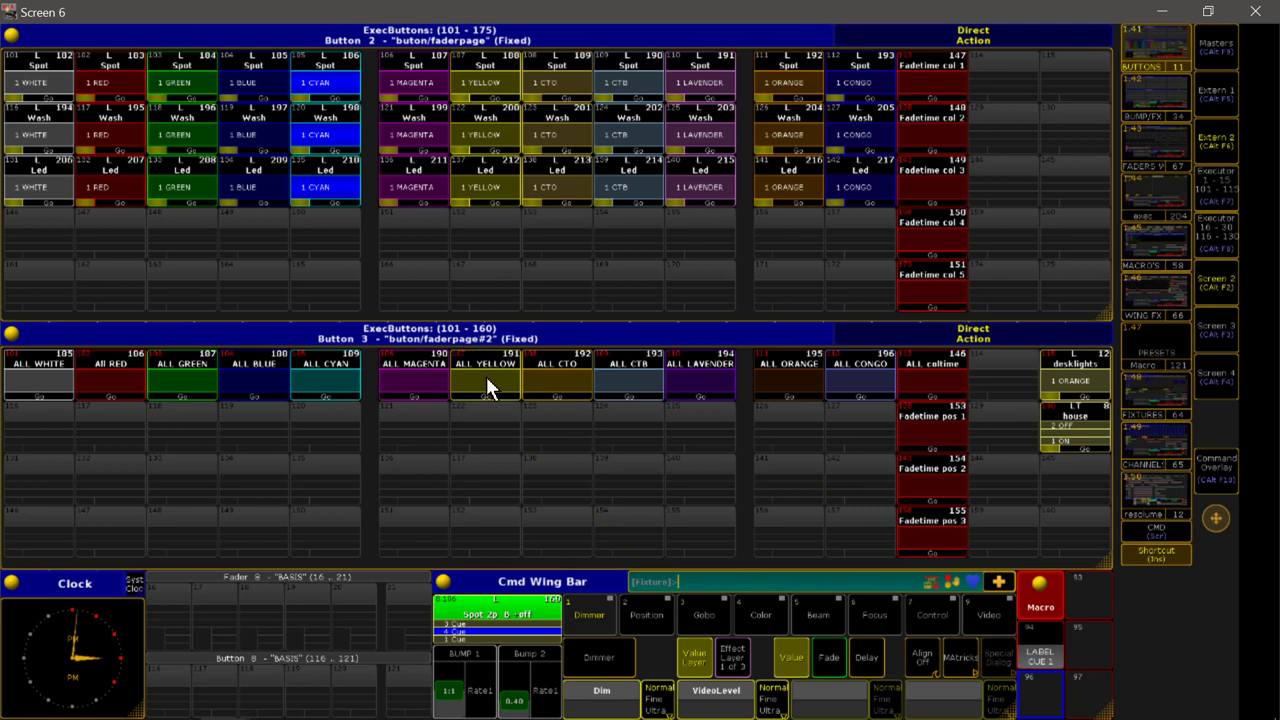
click(486, 376)
click(549, 383)
click(620, 372)
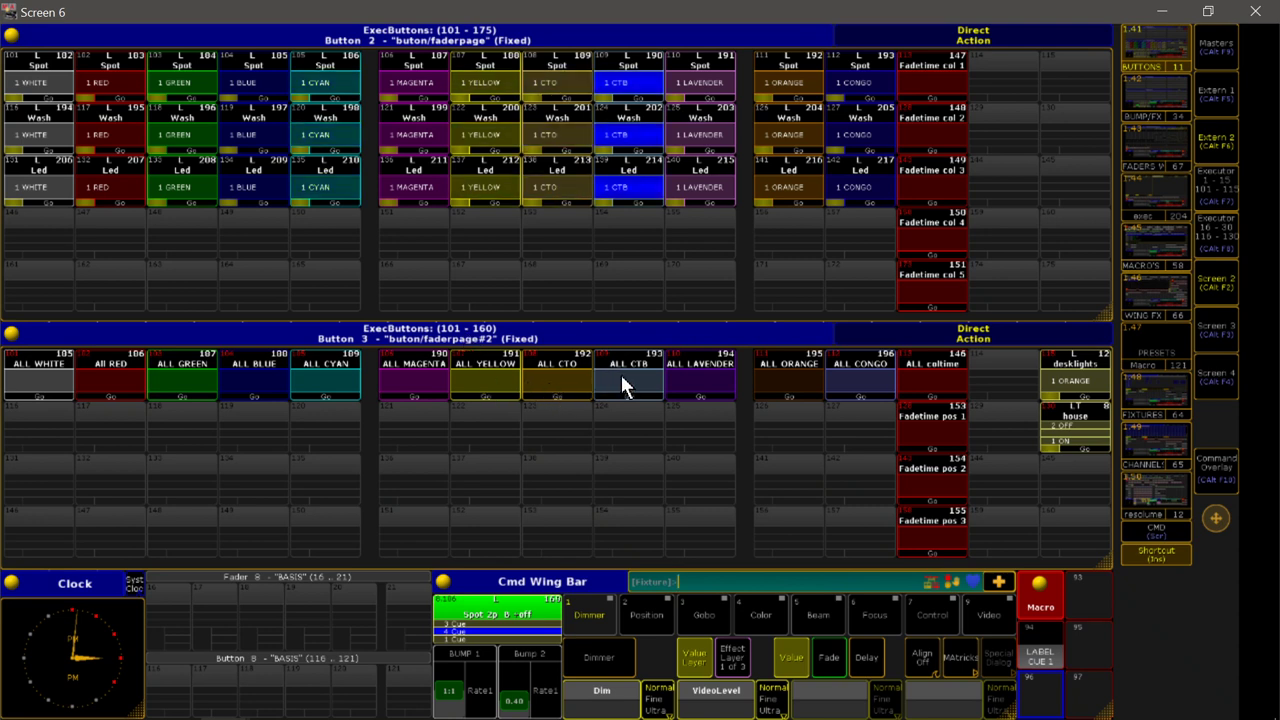
click(177, 361)
click(90, 377)
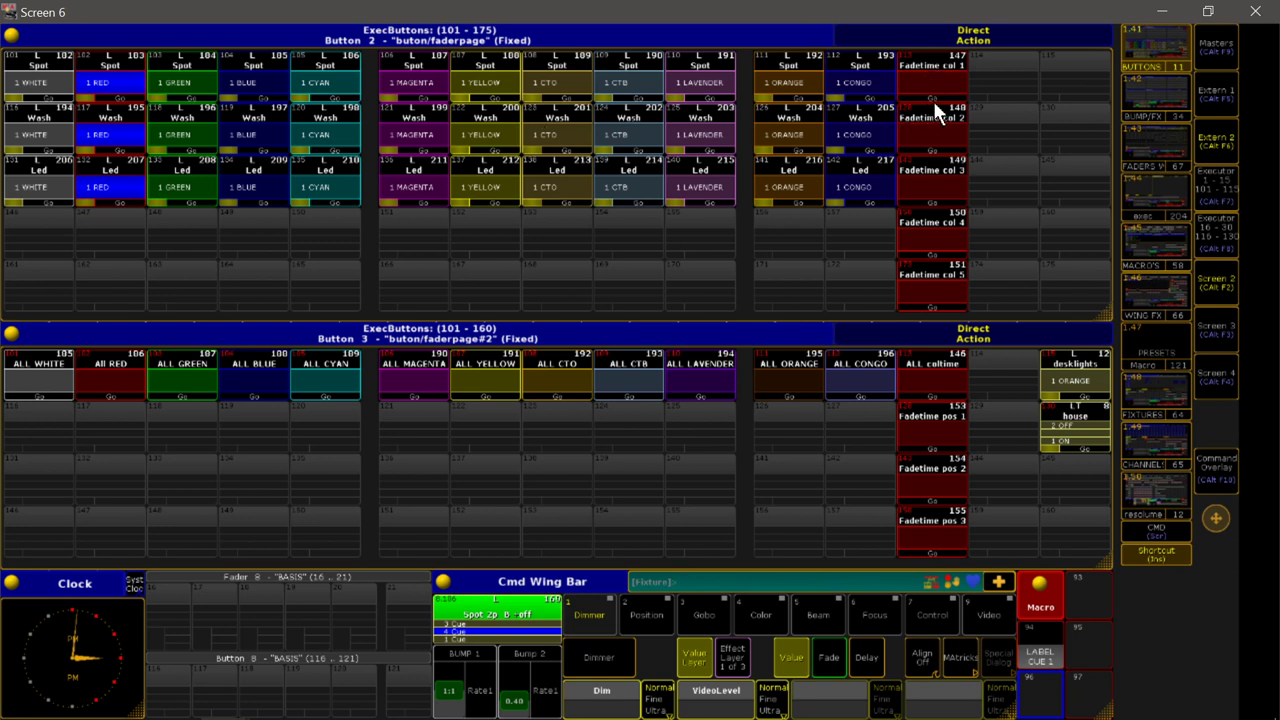
click(1148, 248)
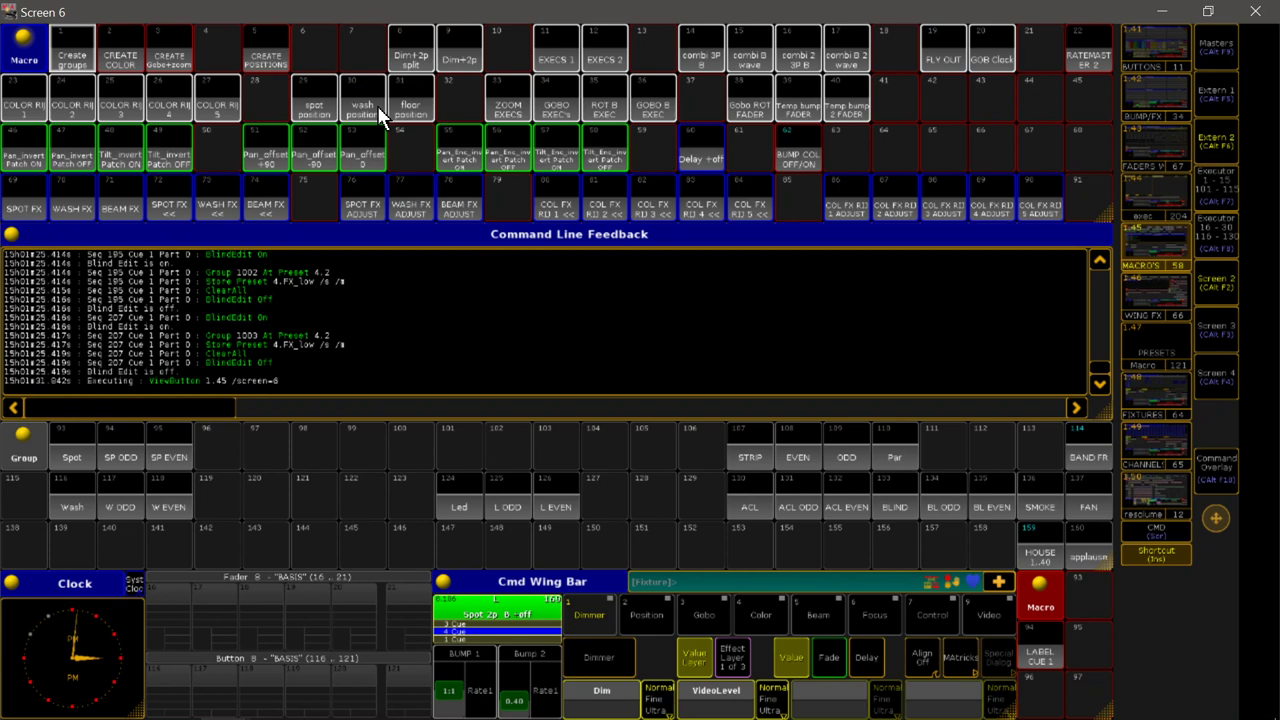
Run macros 33 ZOOM EXECS and 34 GOBO EXEC's to build zoom and gobo executors.
click(507, 108)
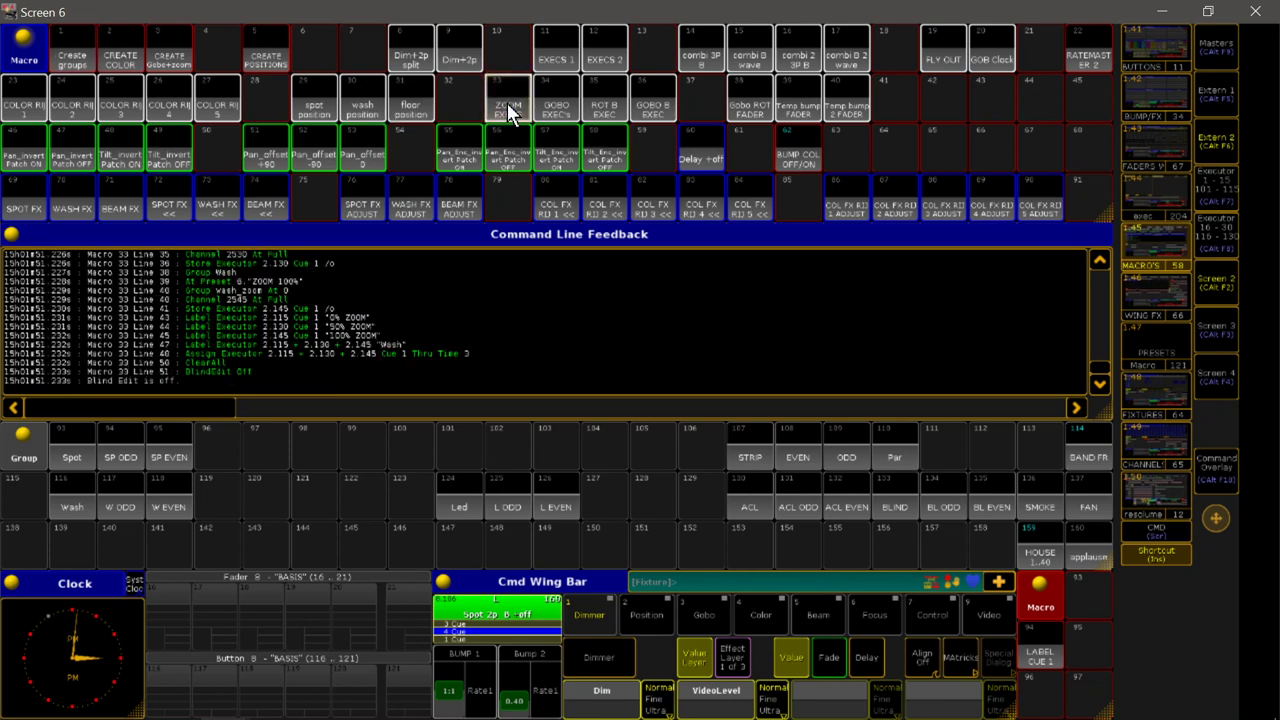
click(569, 113)
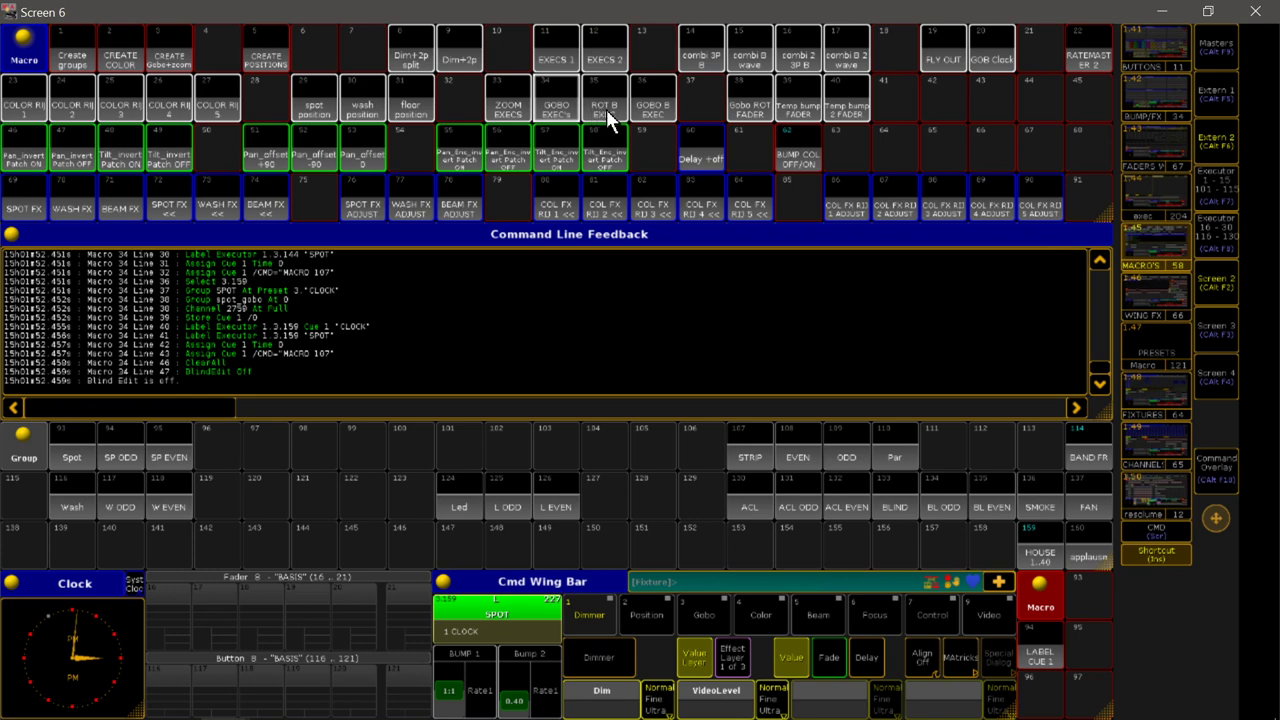
click(1165, 49)
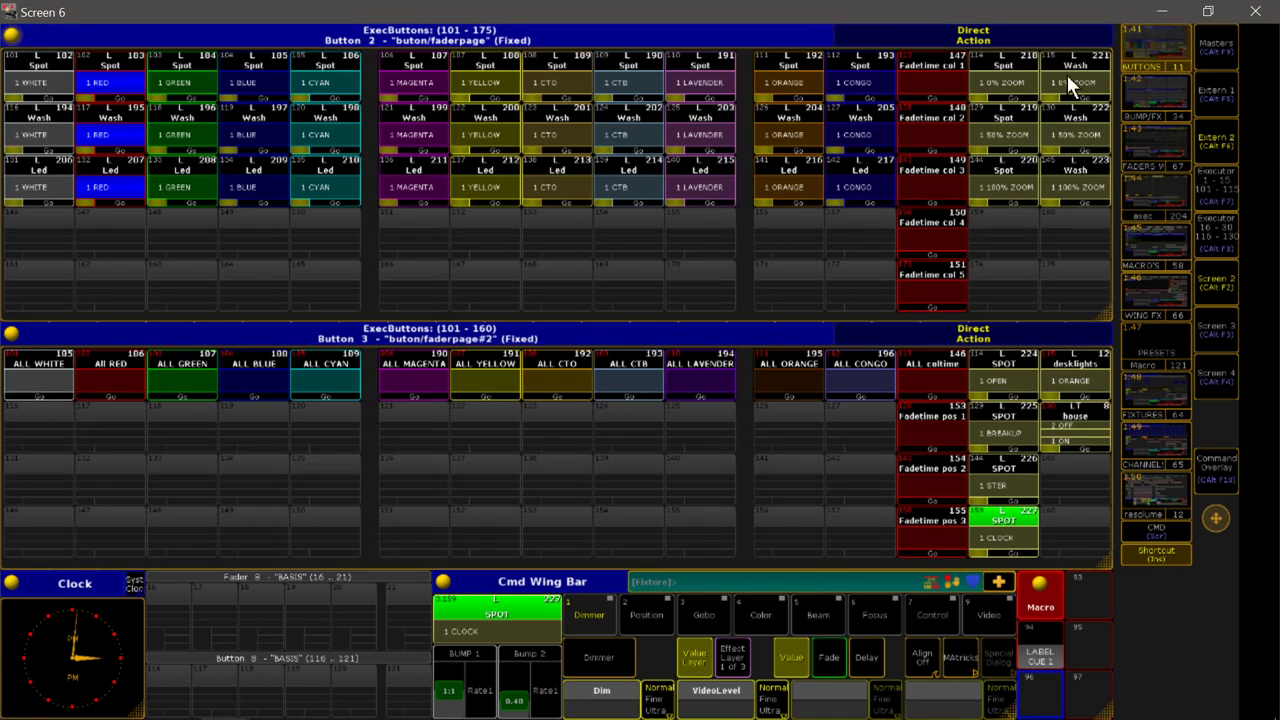
Fire Spot 0% and 50% ZOOM, Wash 50% ZOOM, then the Spot STER and OPEN gobo executors.
click(997, 83)
click(1001, 148)
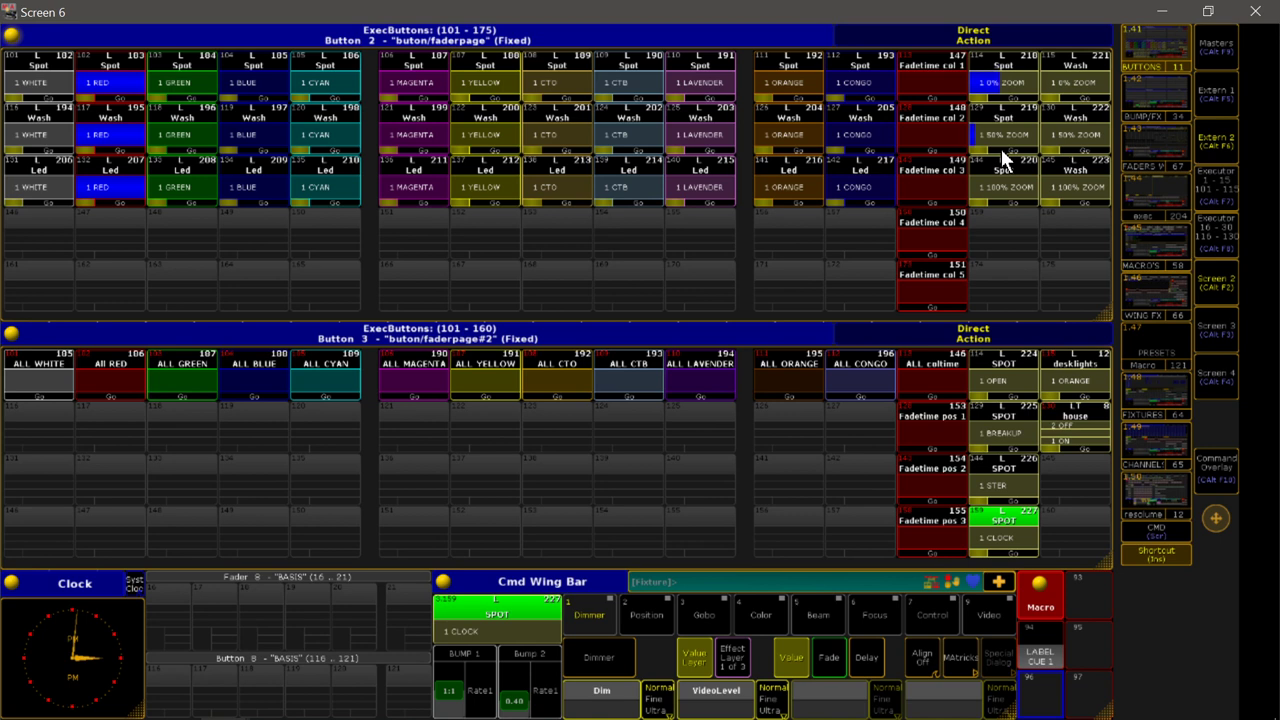
click(1056, 139)
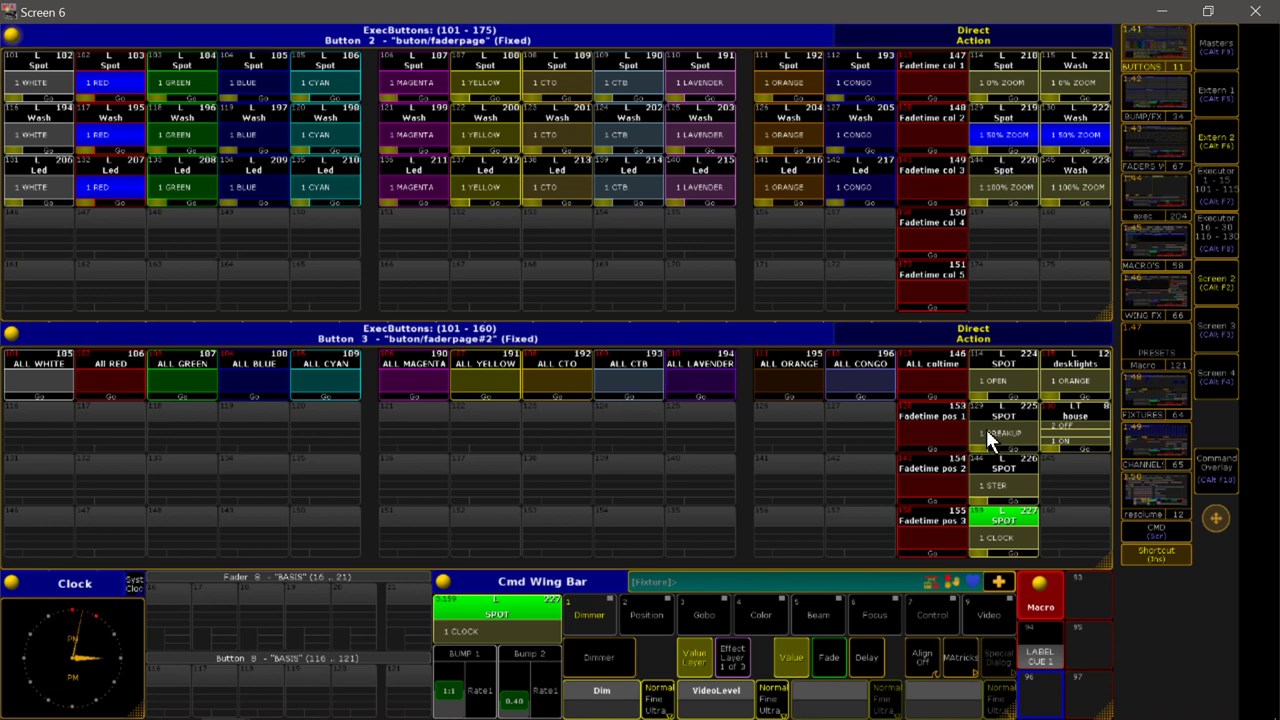
click(998, 488)
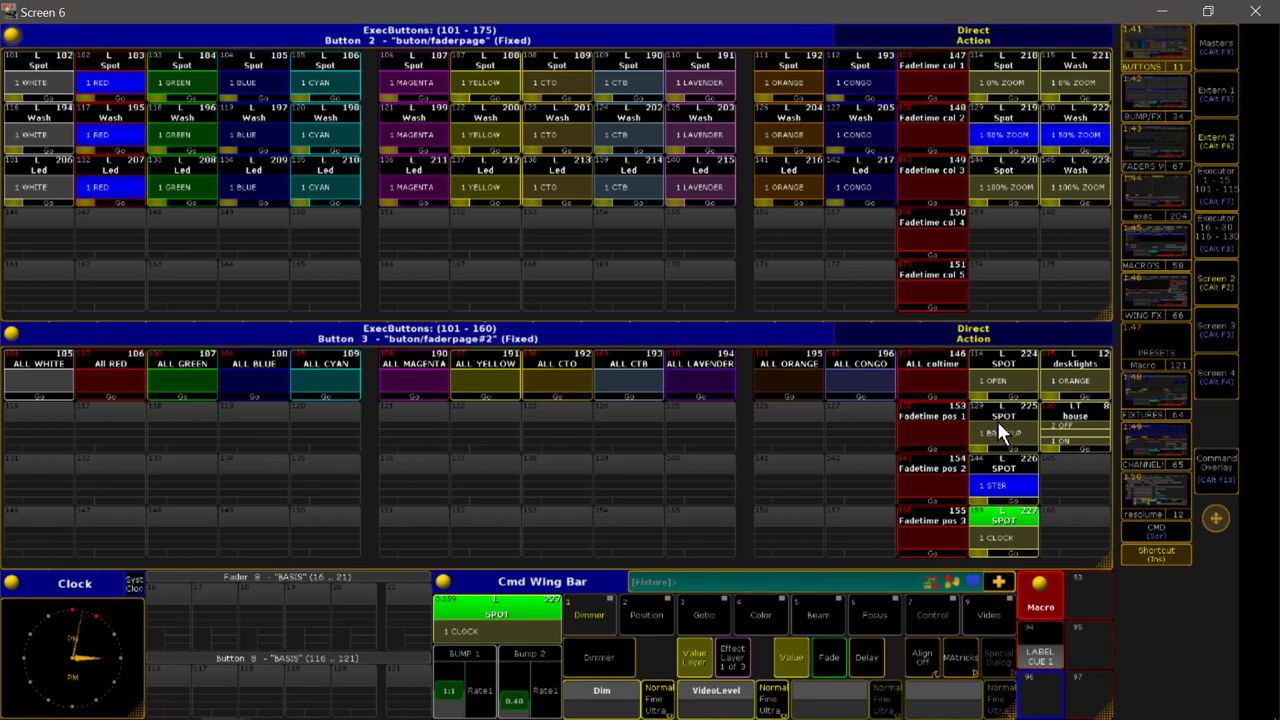
click(994, 380)
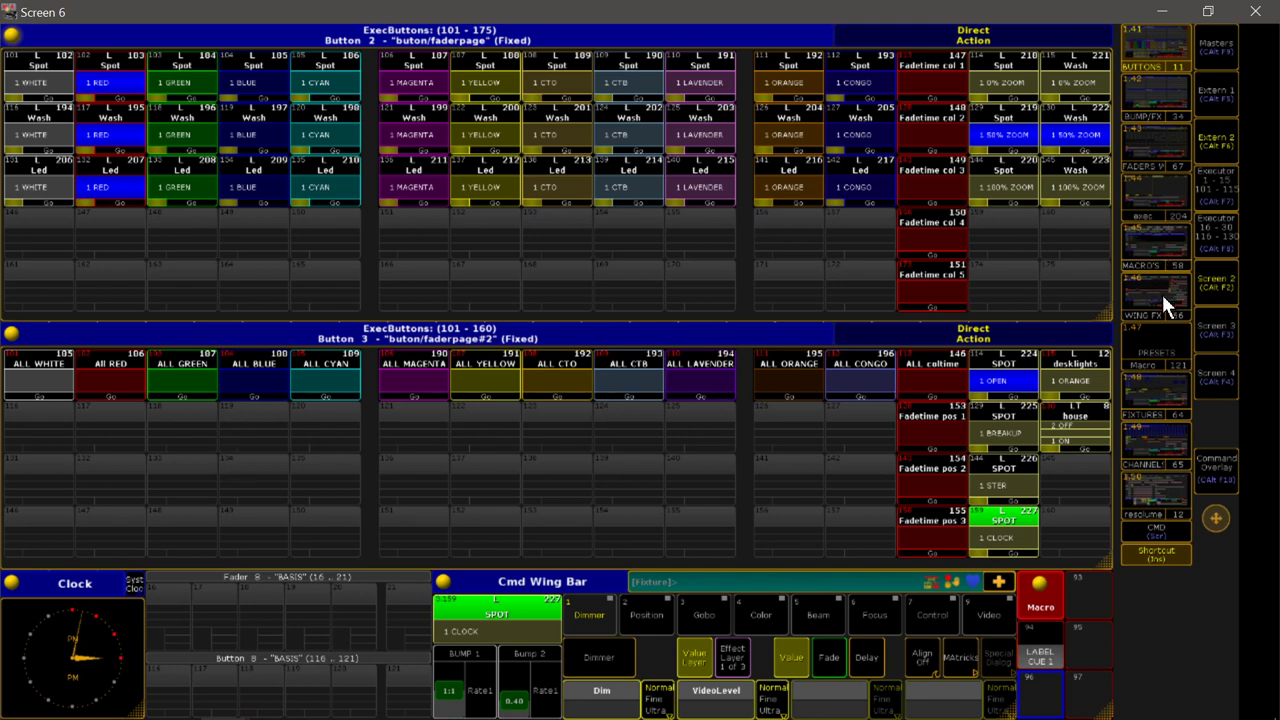
Toggle view 1.47 PRESETS between the Smart preset view and the Layout View, ending on Layout.
click(1160, 336)
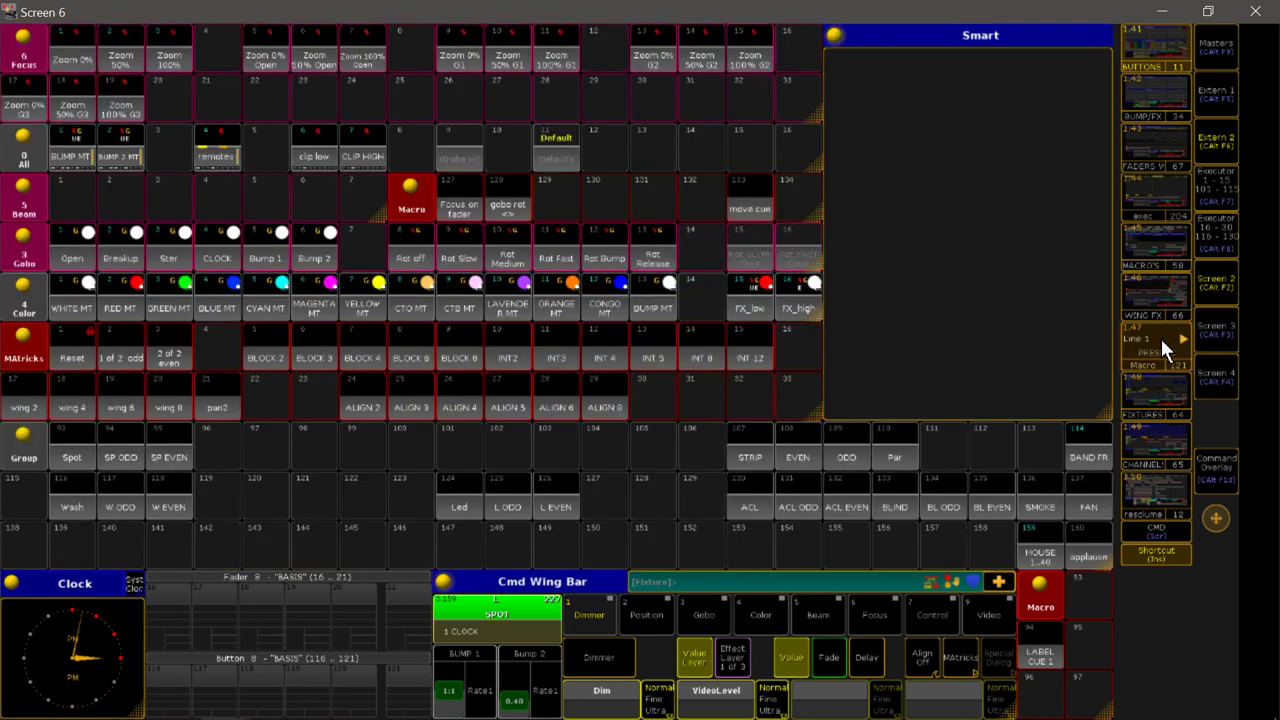
click(1160, 336)
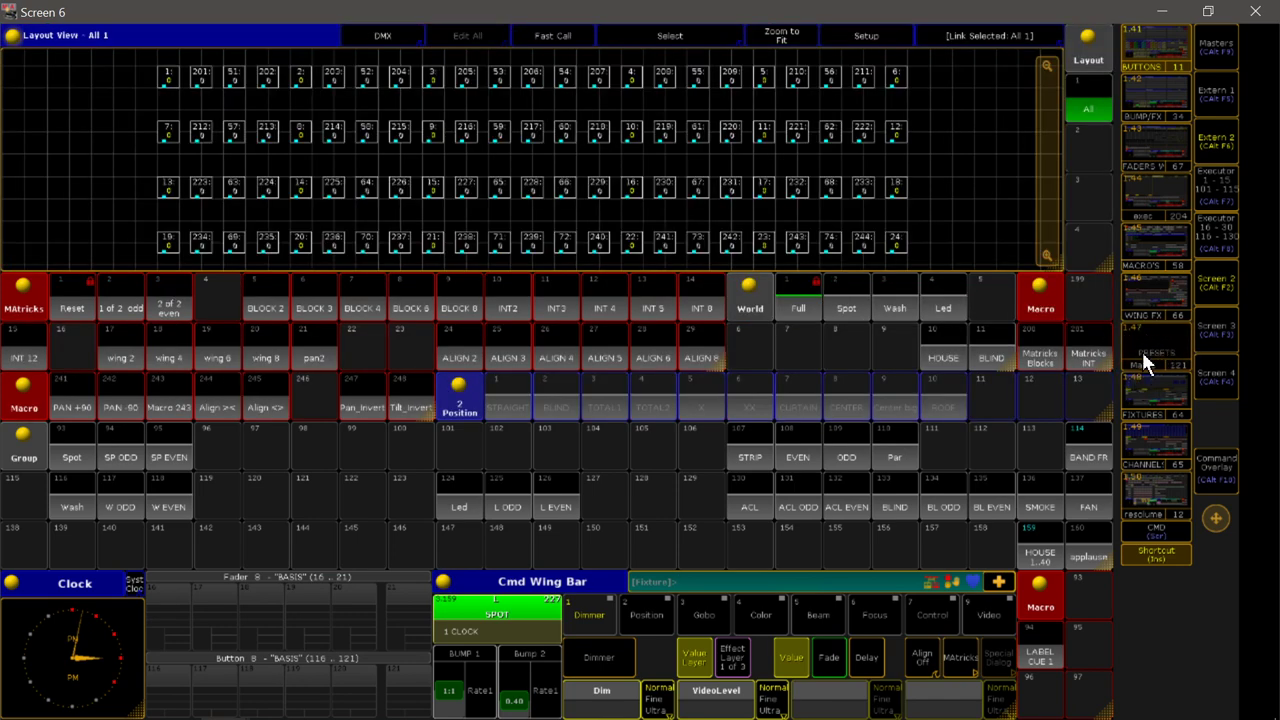
click(1145, 362)
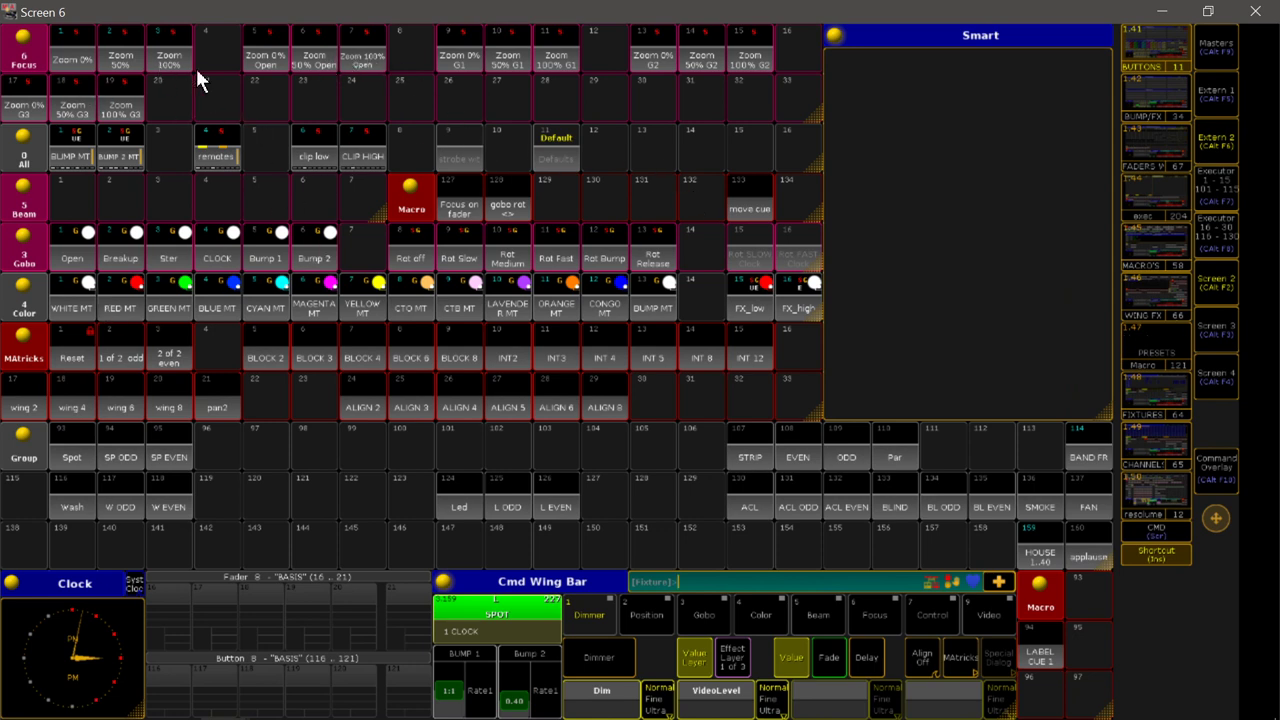
click(1169, 328)
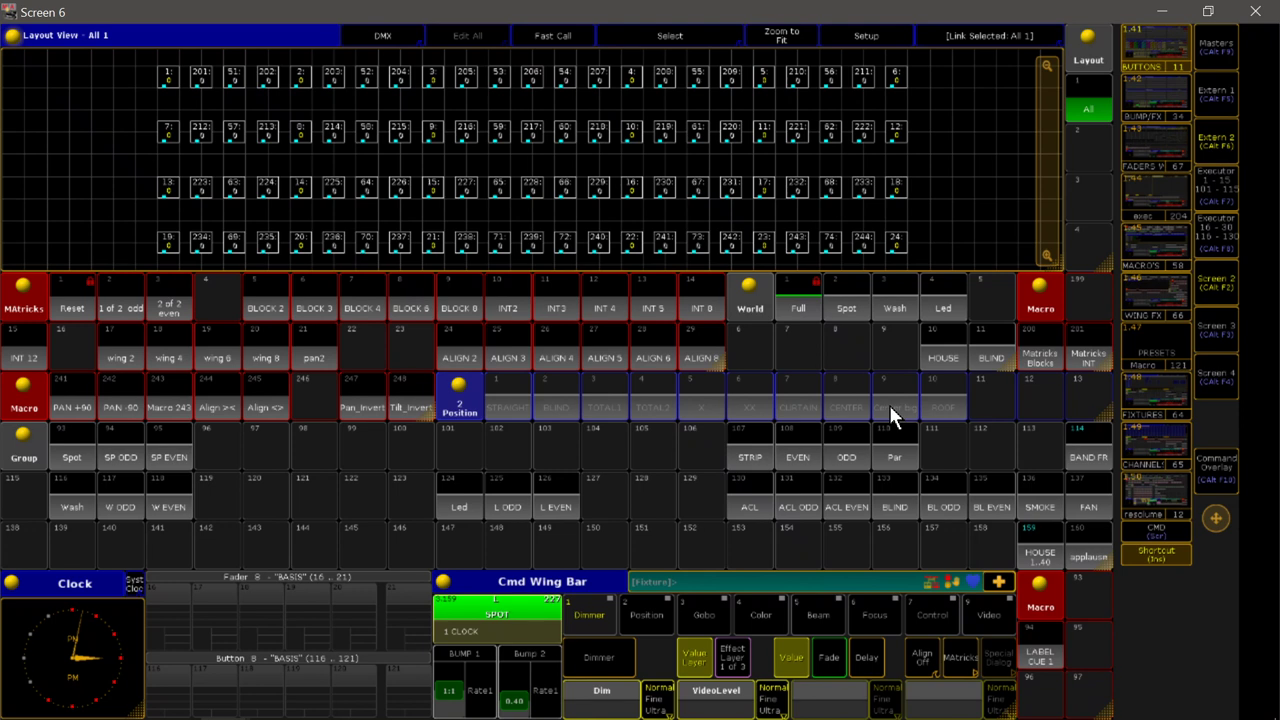
Select the Spot group, set Pan to 10, and merge-store it into position preset 2.1 STRAIGHT.
click(81, 436)
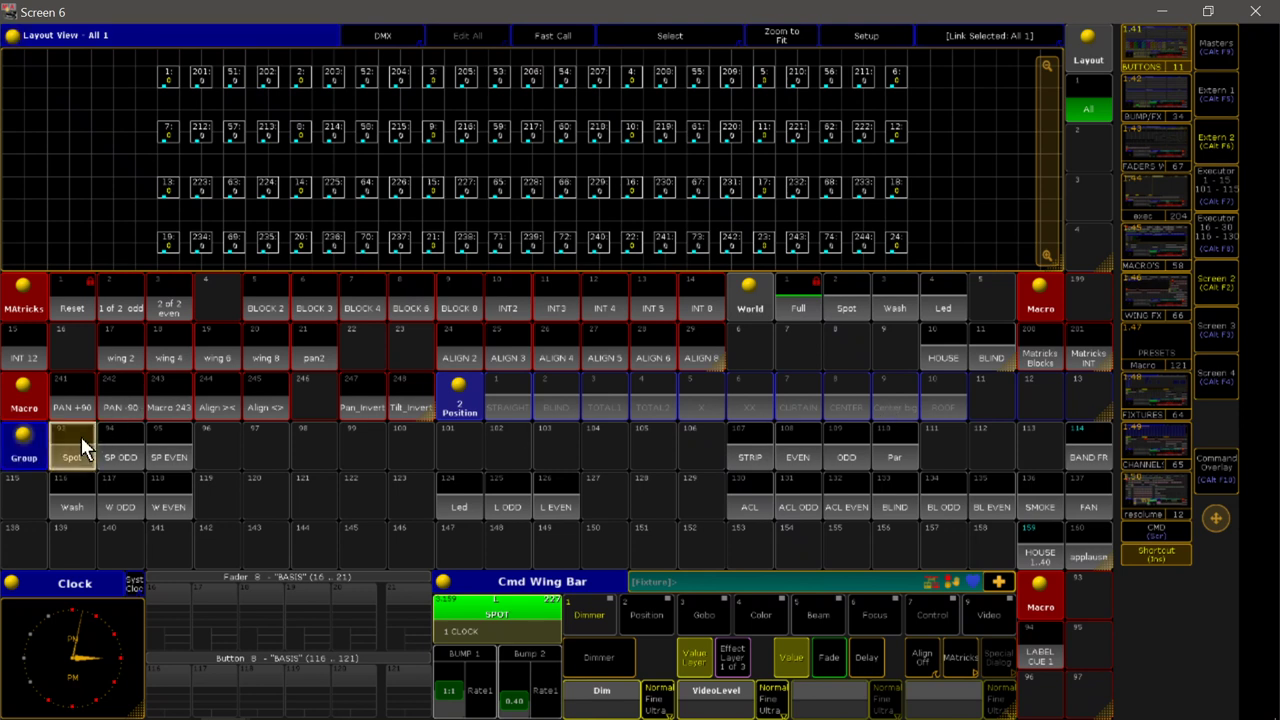
click(655, 600)
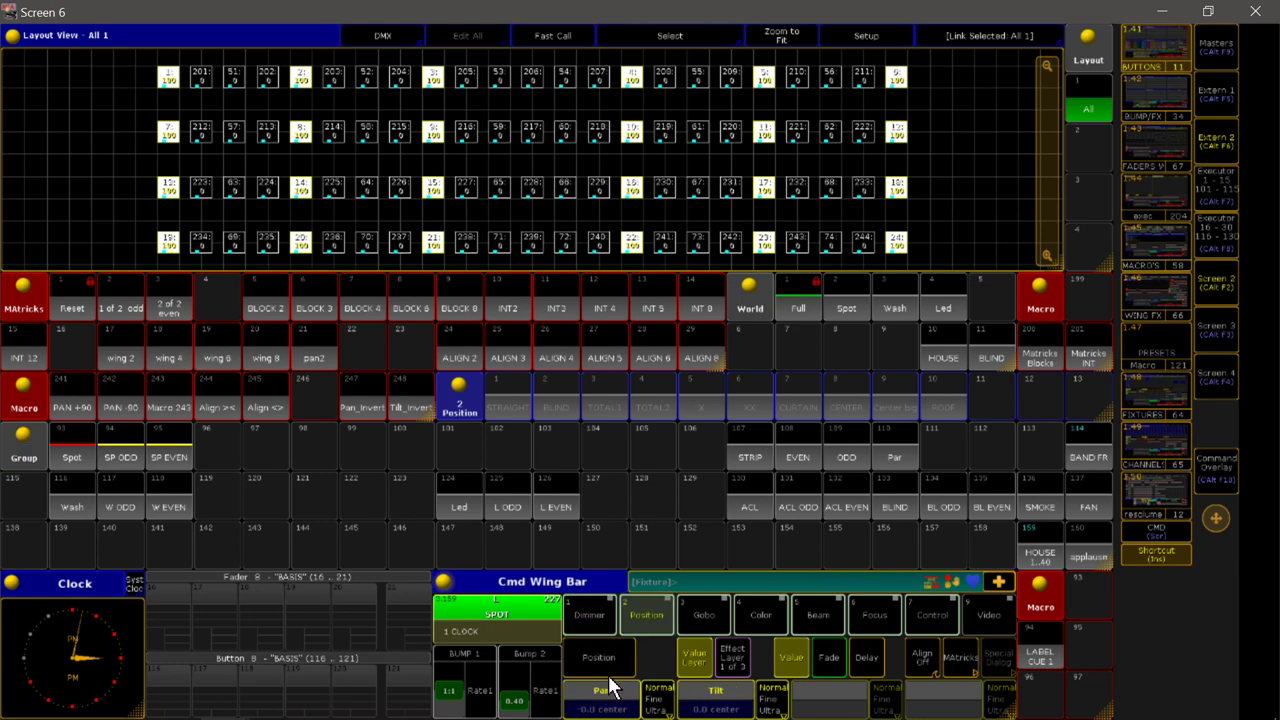
click(609, 712)
text(10)
key(Return)
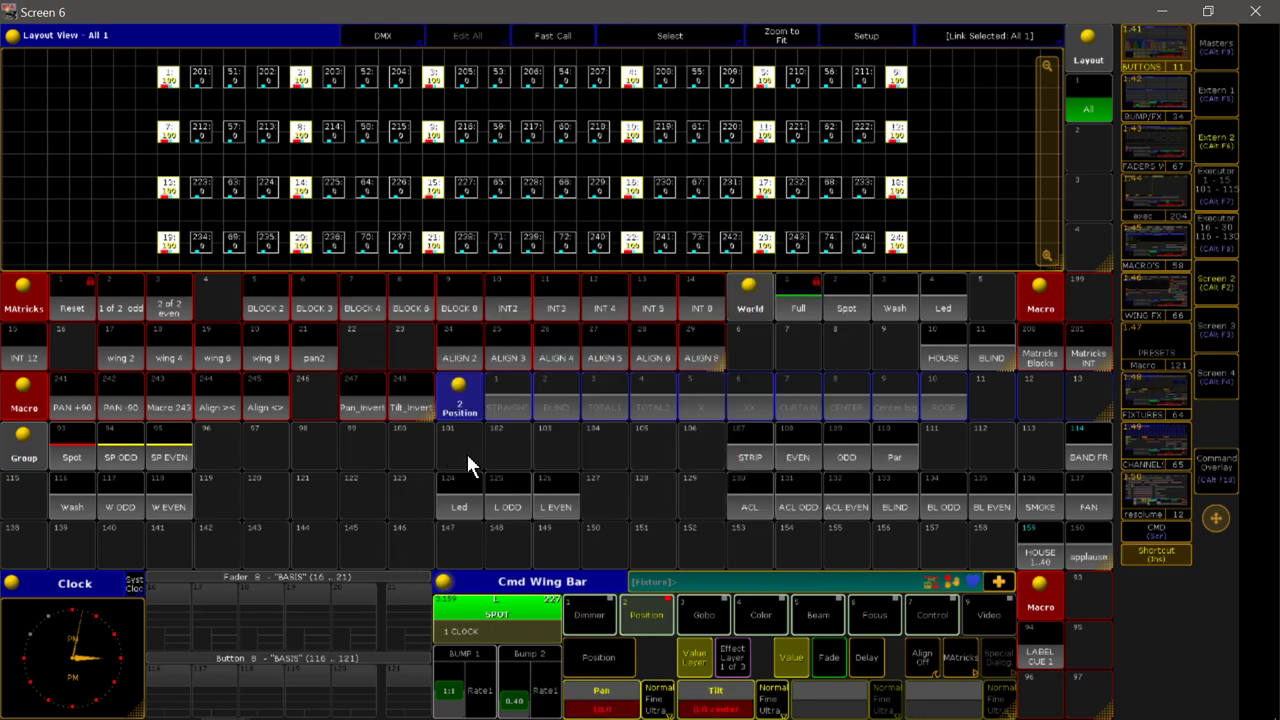
key(s)
click(513, 393)
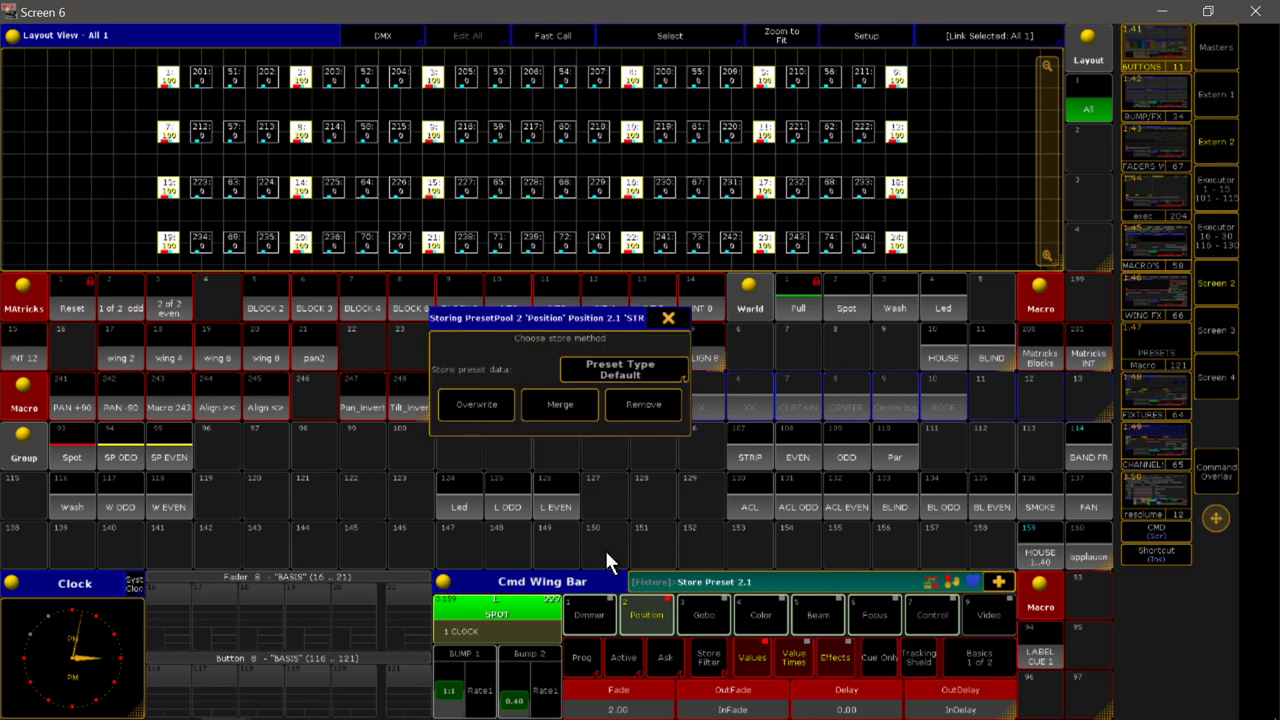
click(572, 400)
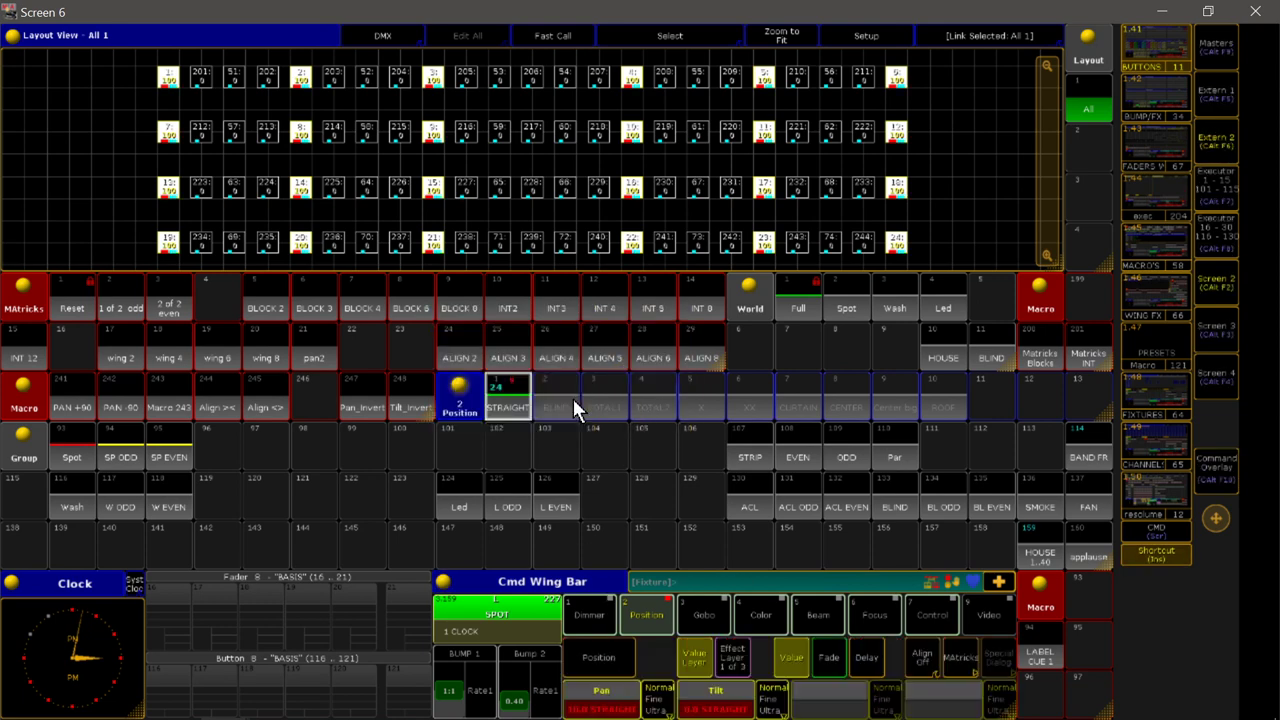
Set Tilt to 0 and merge-store the pan/tilt values into position preset 2.2 BLIND.
click(616, 710)
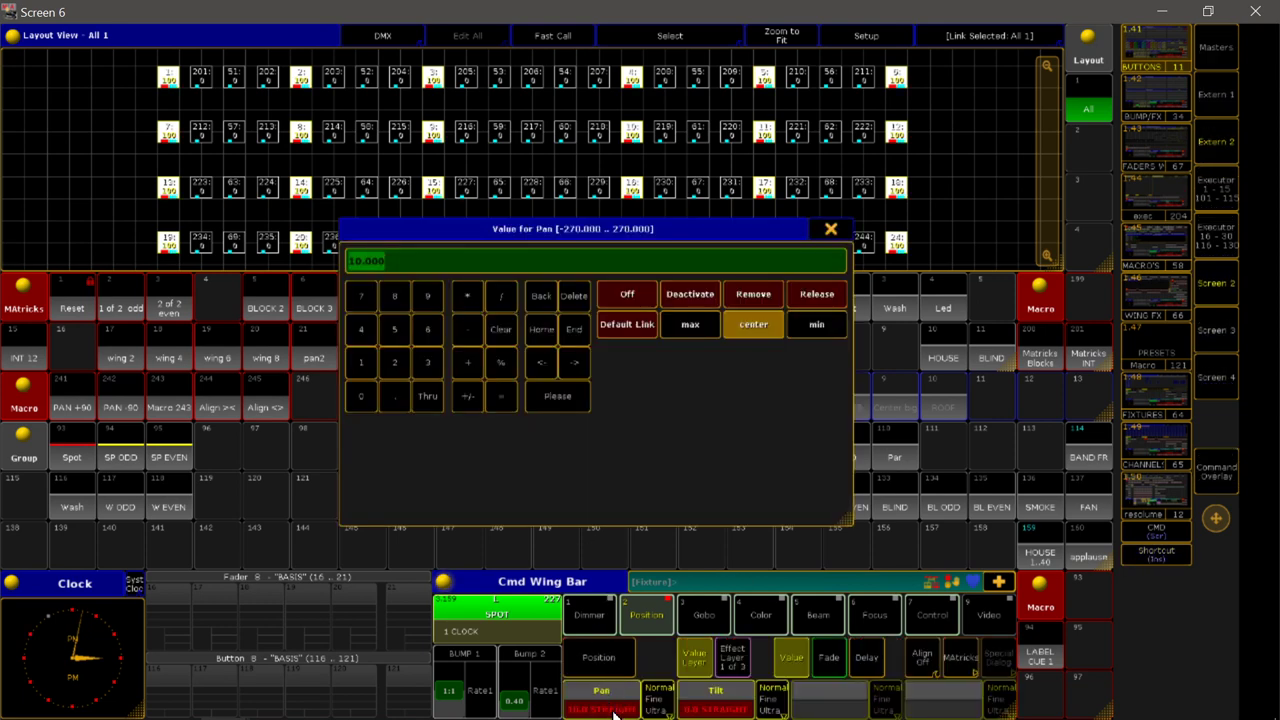
click(616, 710)
click(686, 712)
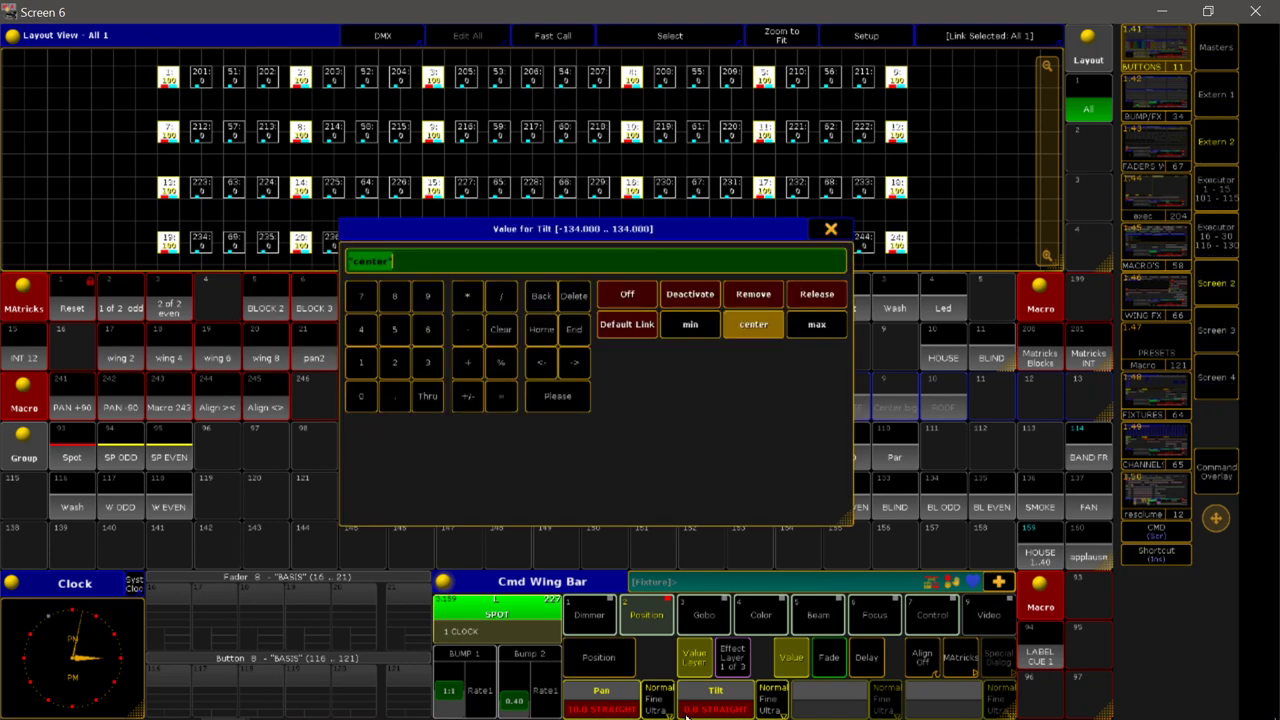
text(0)
key(Return)
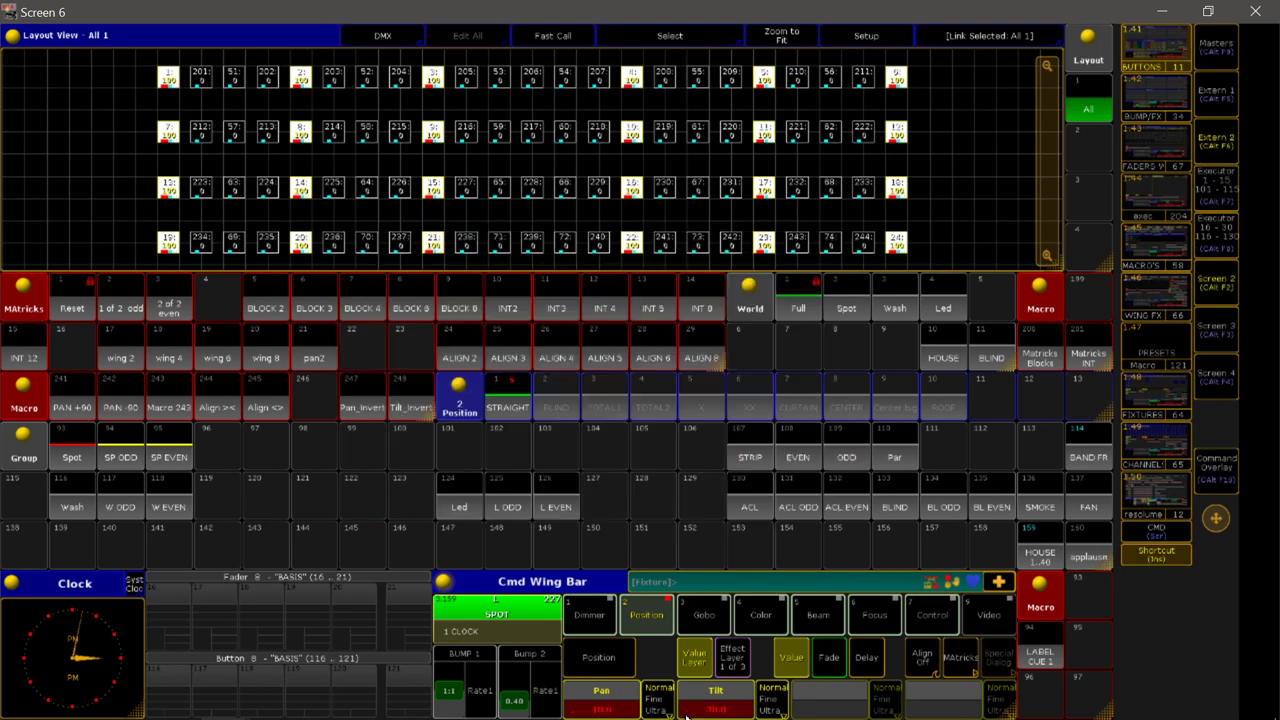
click(590, 710)
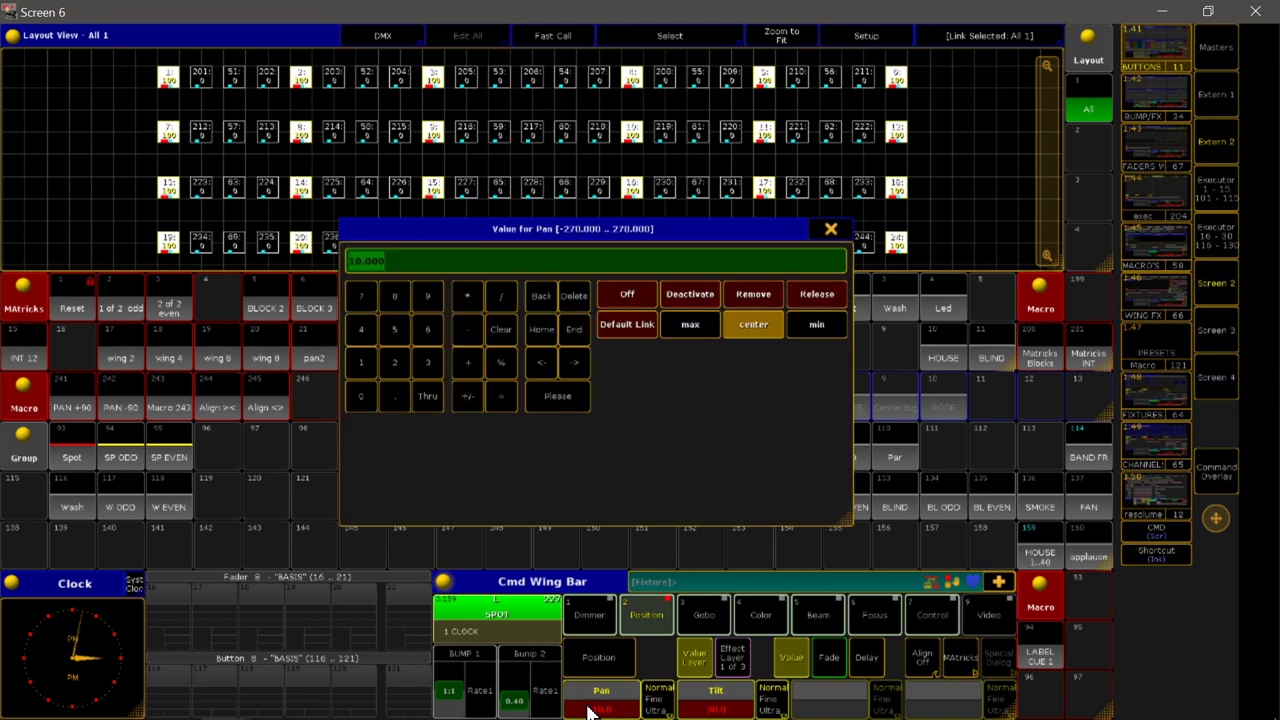
key(Return)
key(Insert)
key(s)
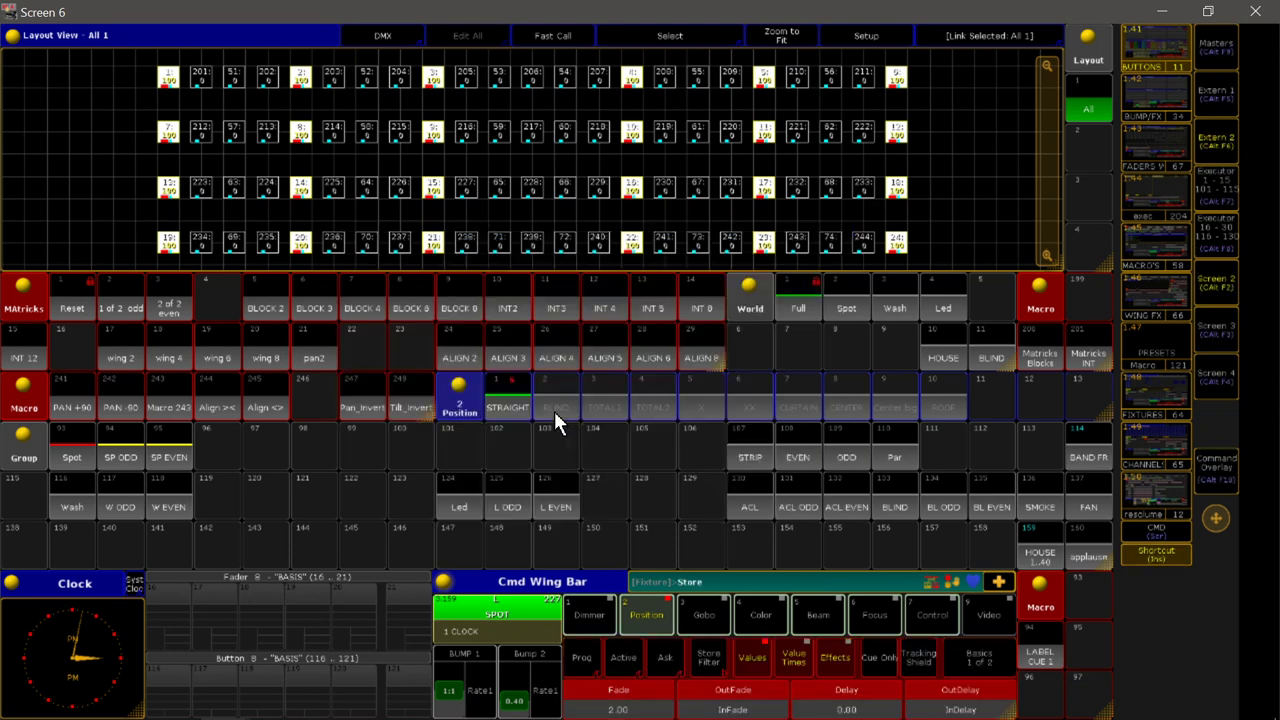
click(545, 405)
click(547, 410)
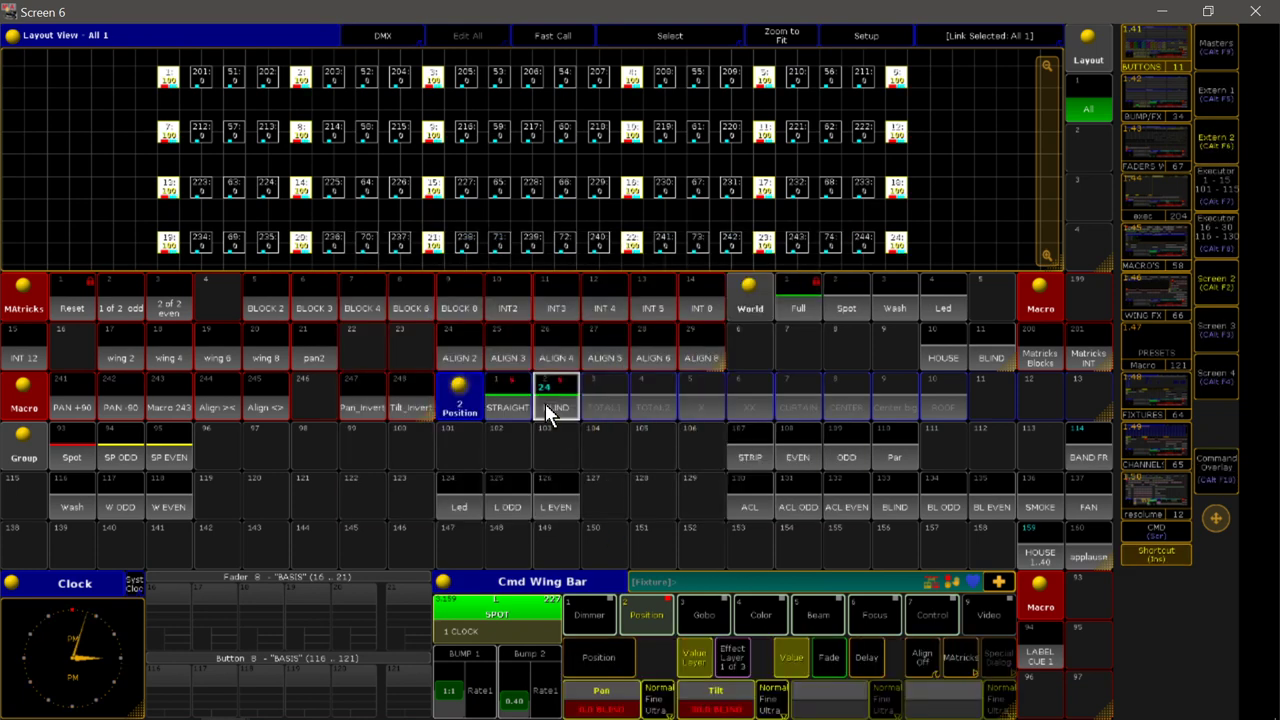
Store the current pan/tilt values into position preset 2.10 ROOF, then clear the programmer.
click(68, 508)
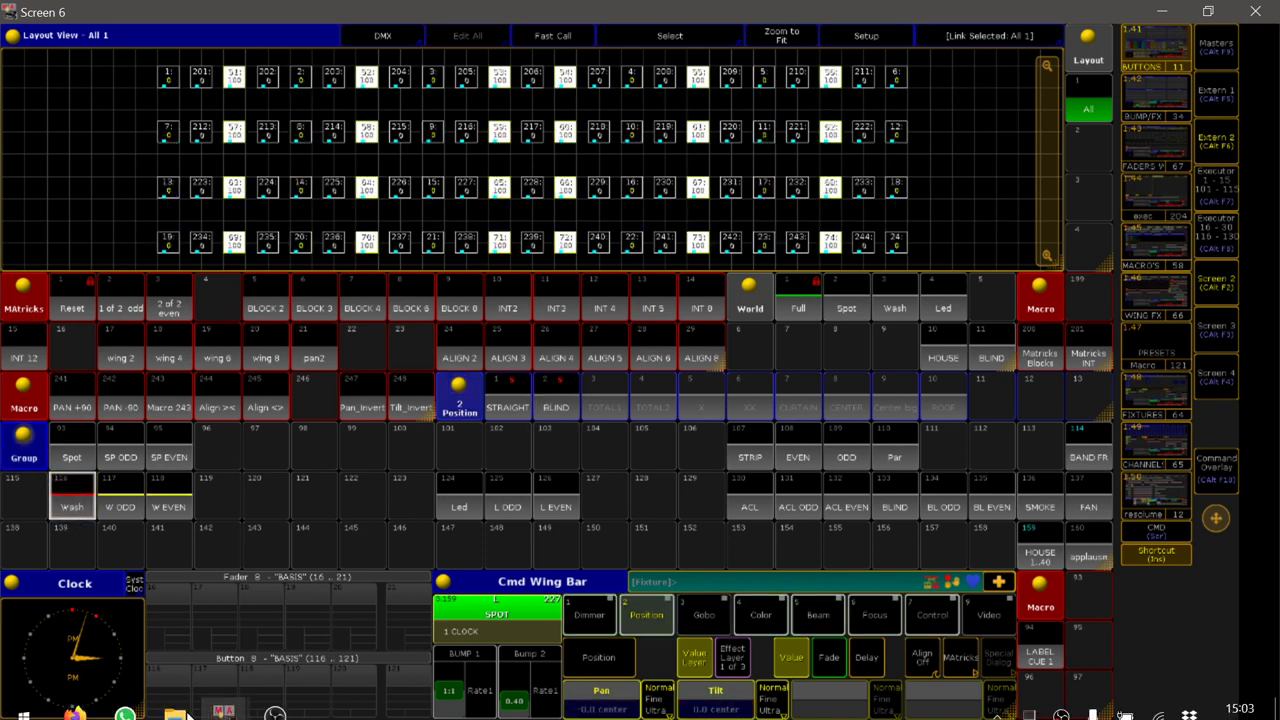
click(727, 697)
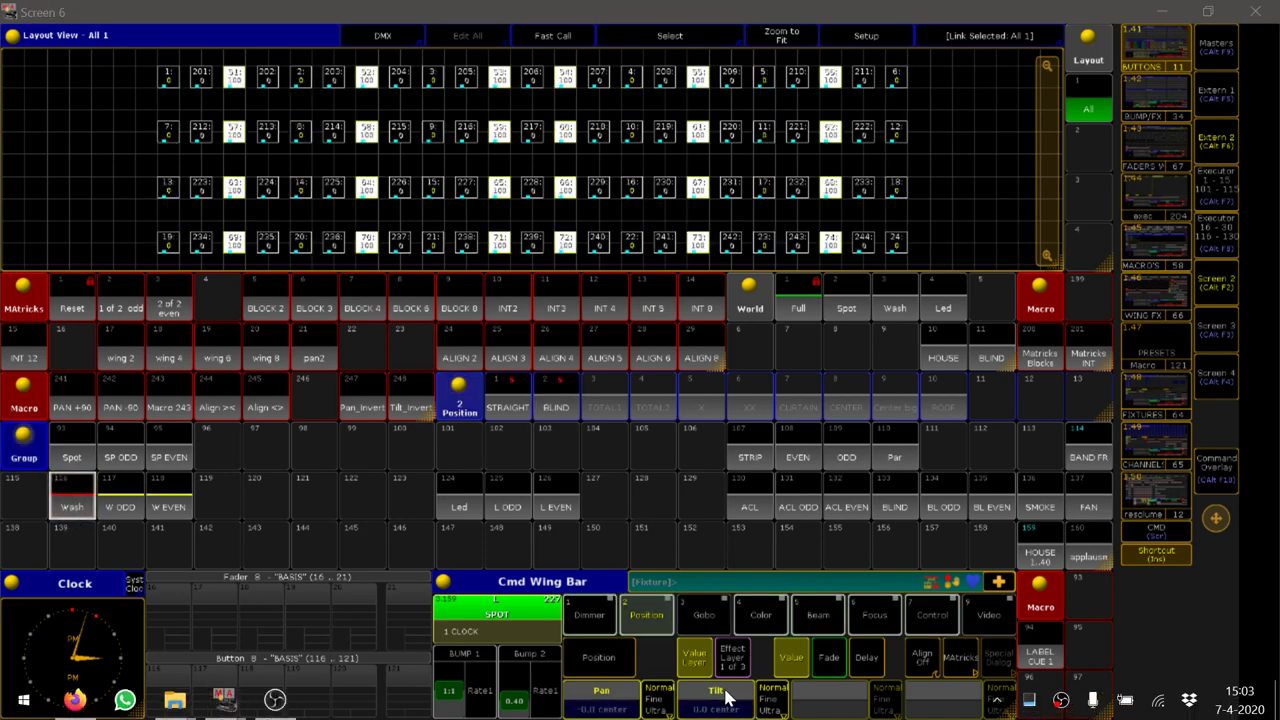
click(571, 582)
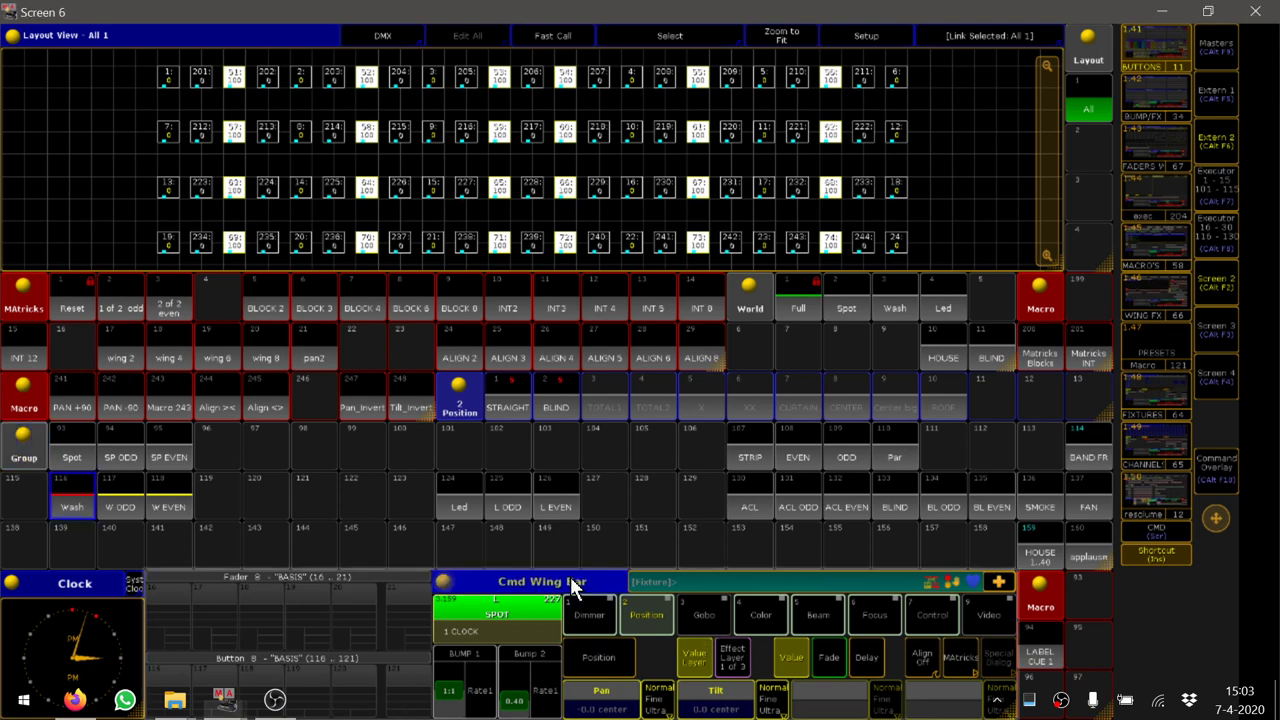
click(697, 702)
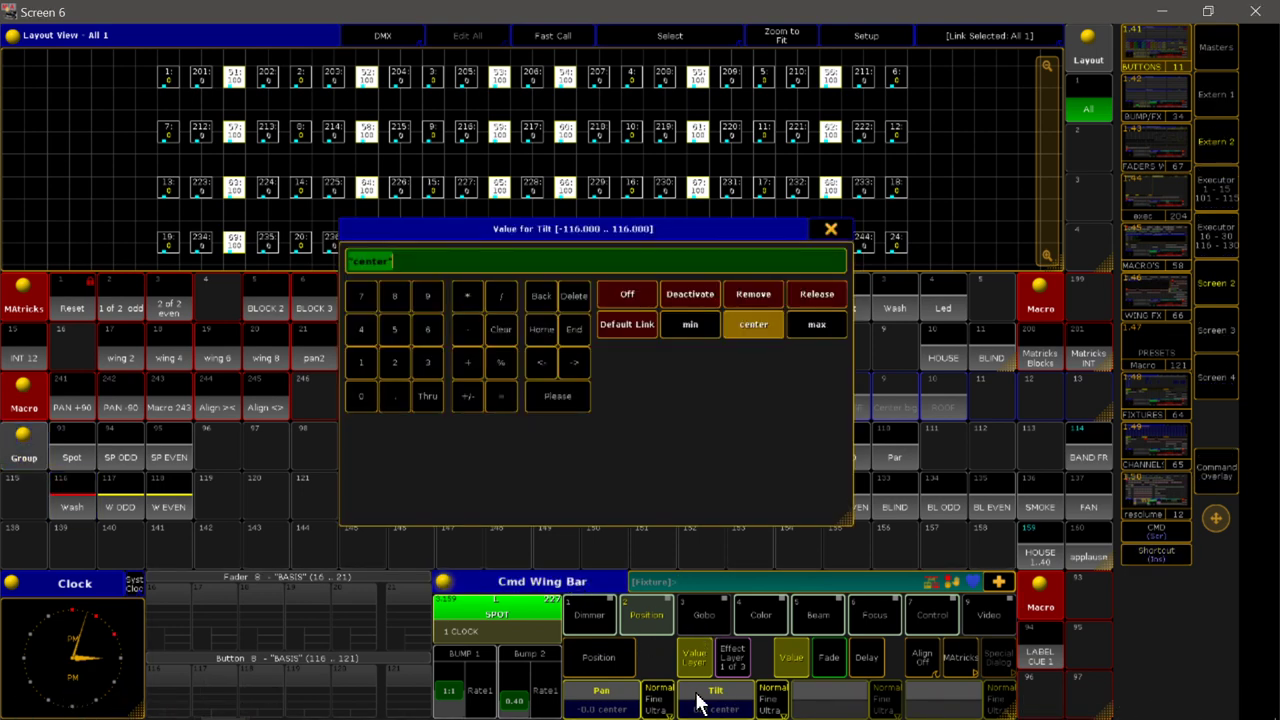
text(s)
key(Insert)
key(s)
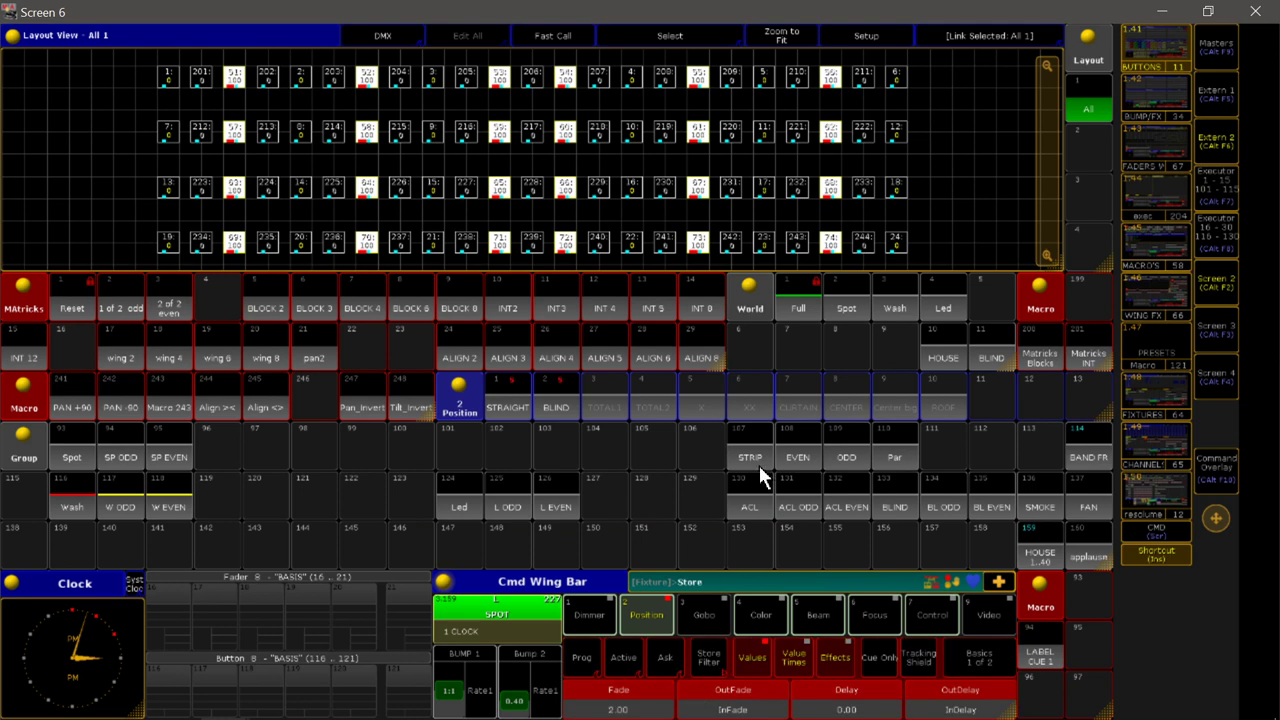
click(933, 393)
click(577, 404)
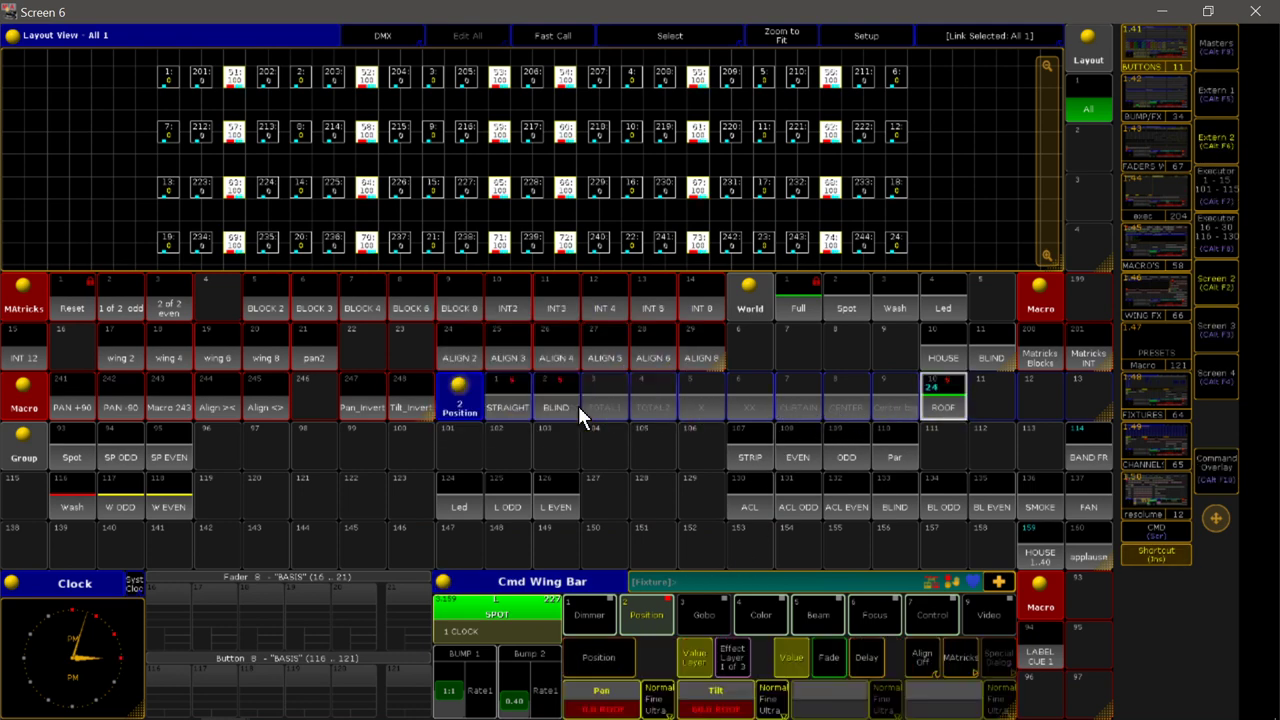
key(Delete)
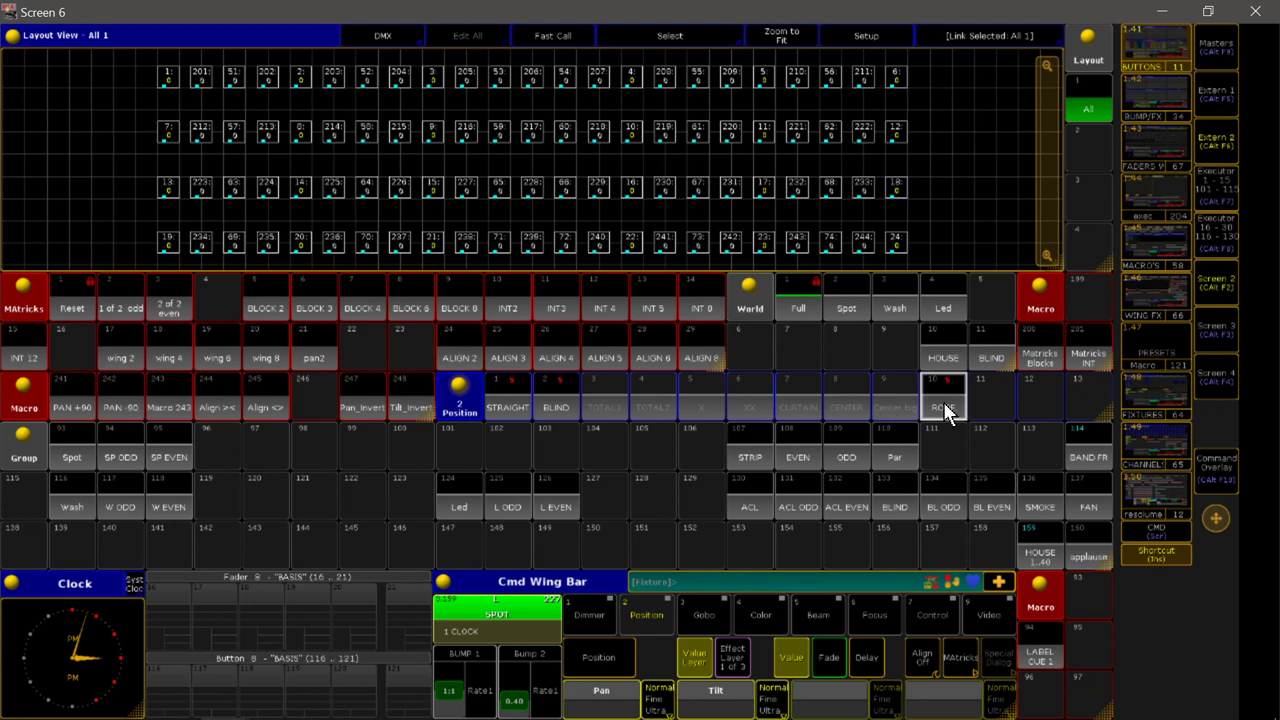
Run macros 29 and 30 to build the Spot and Wash position executors, checking the buttons page.
click(1146, 243)
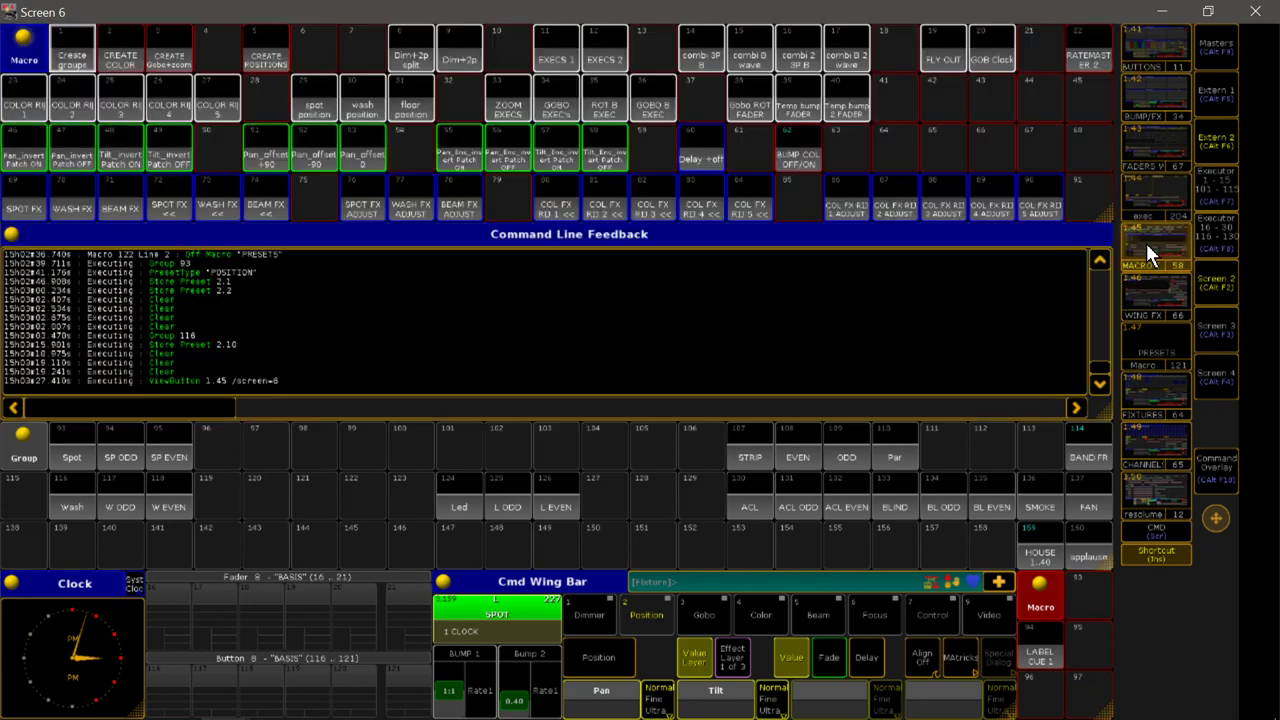
click(314, 106)
click(377, 111)
click(1133, 46)
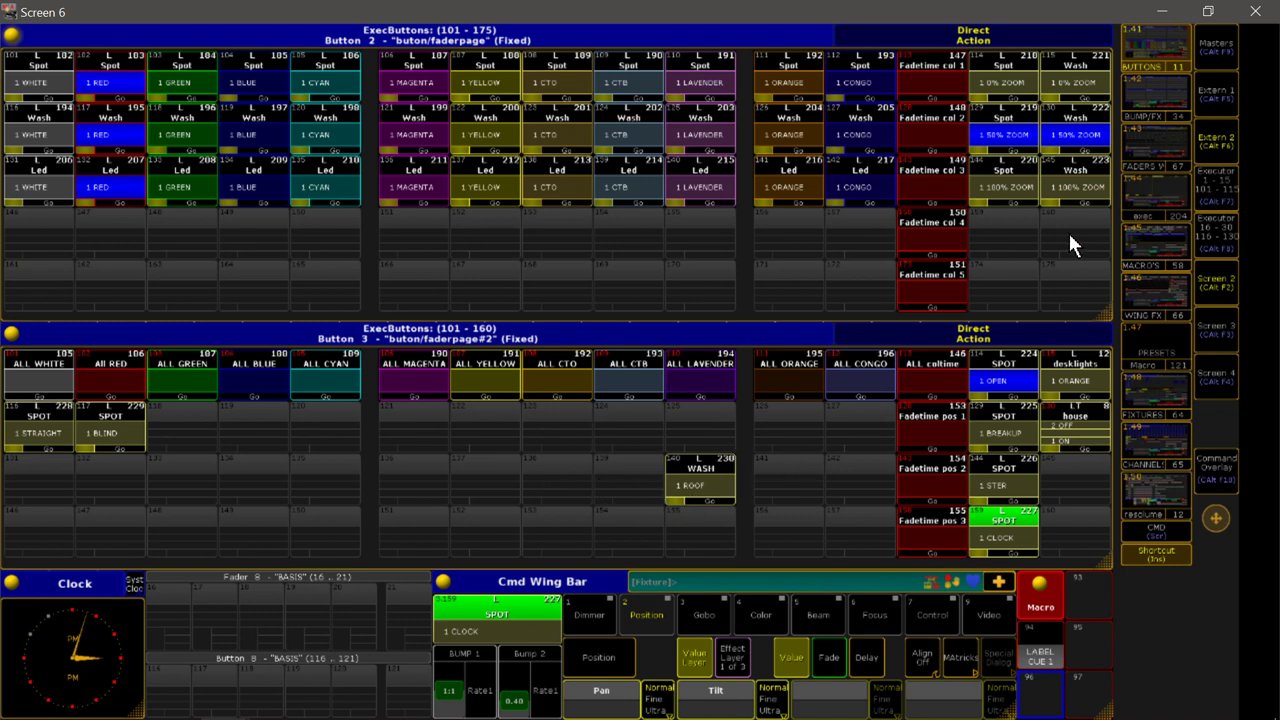
click(1169, 233)
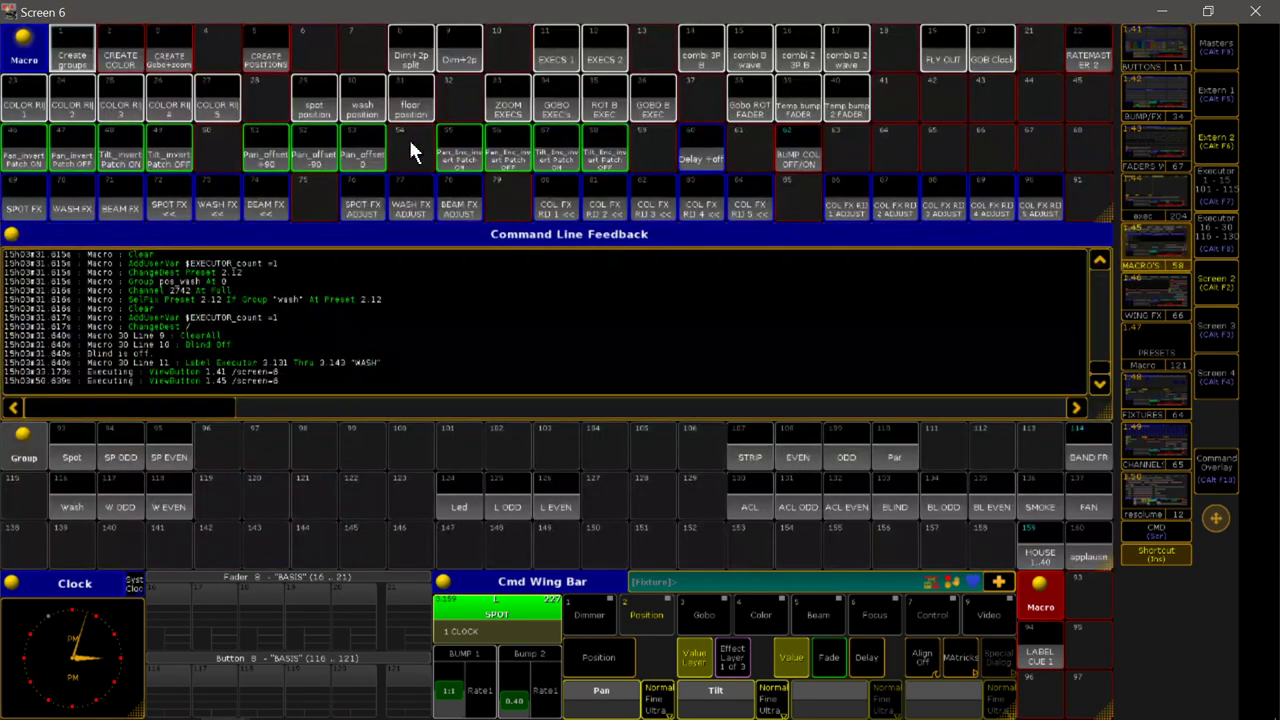
click(315, 97)
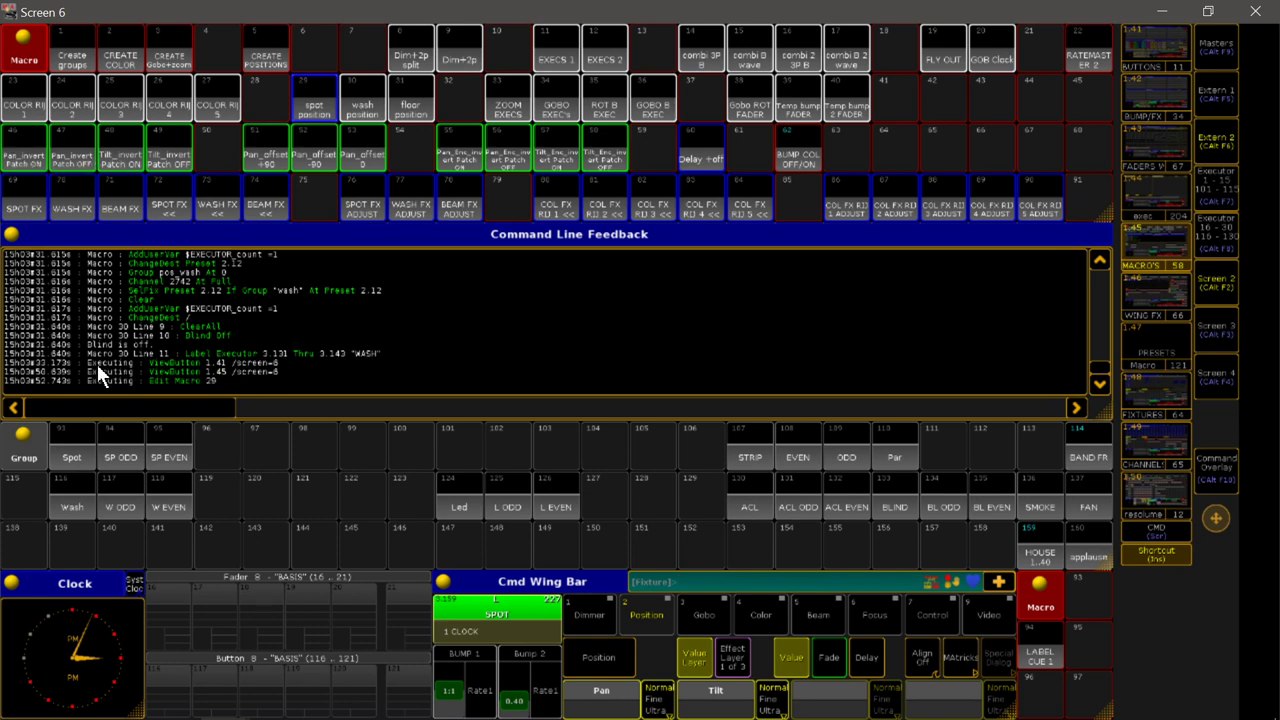
With the Spot group selected, run macros 46 Pan_invert and 48 Tilt_invert, then inspect macro 46.
click(76, 452)
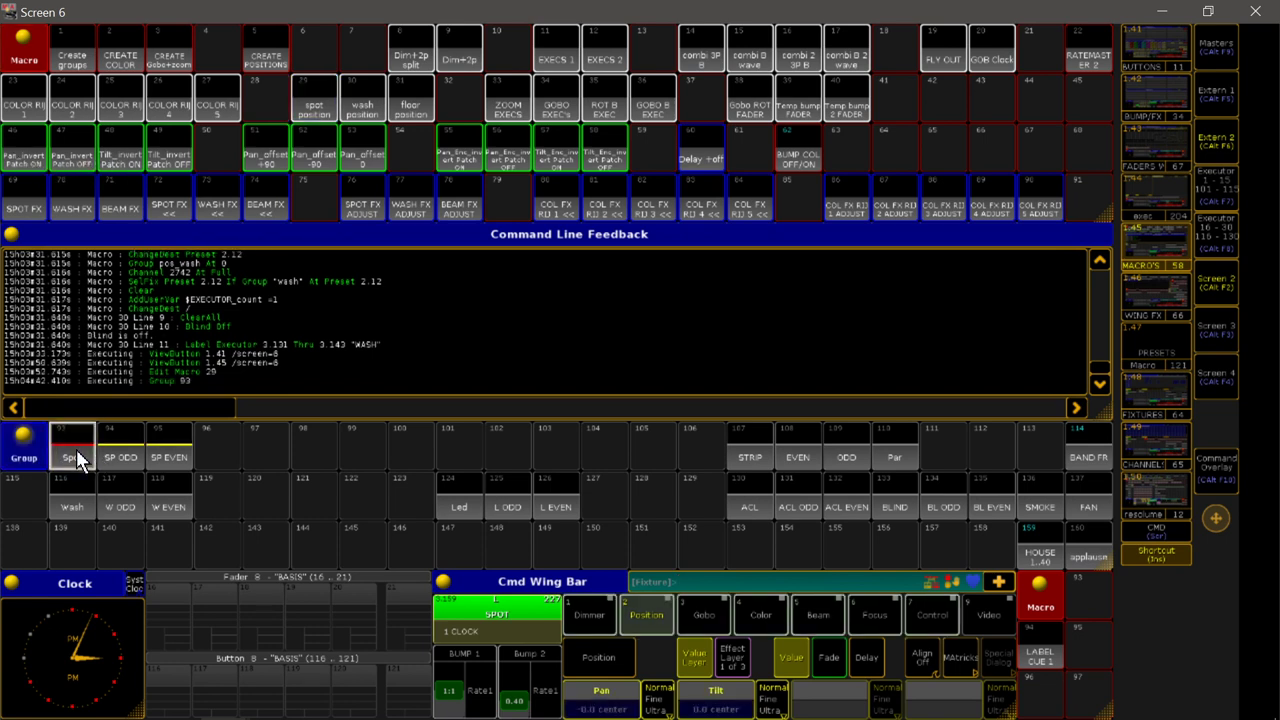
click(30, 166)
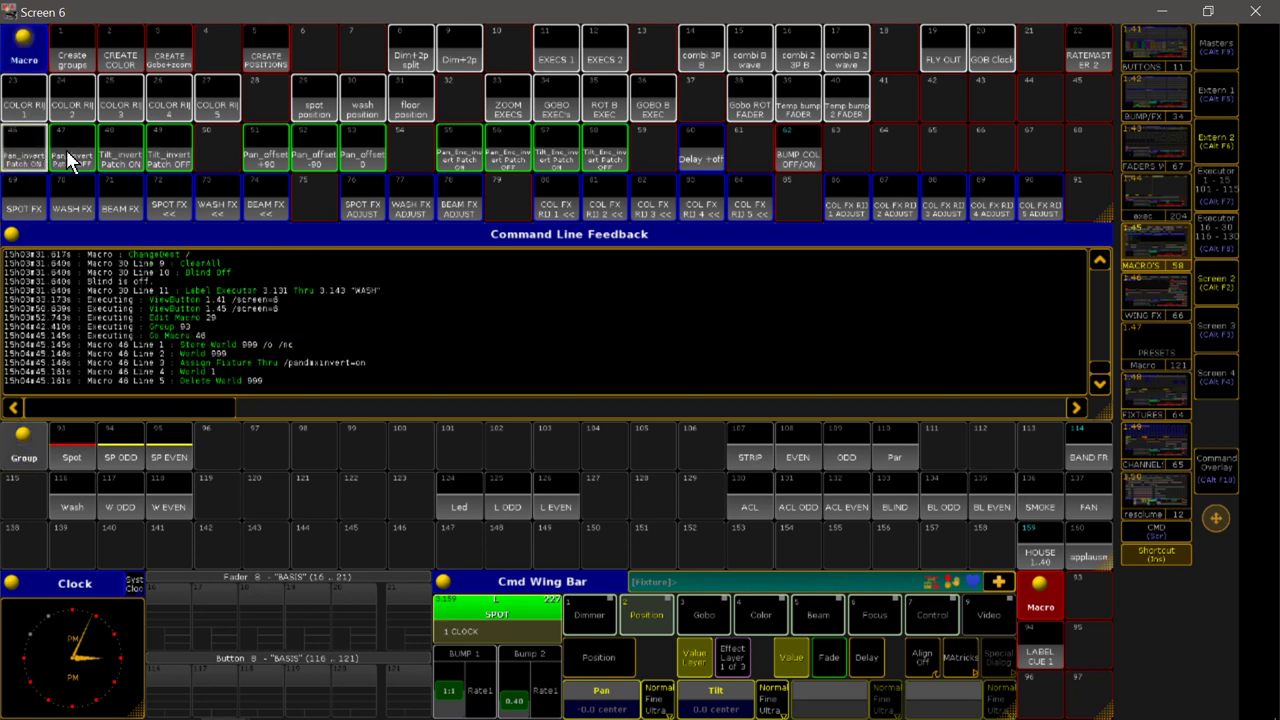
click(122, 160)
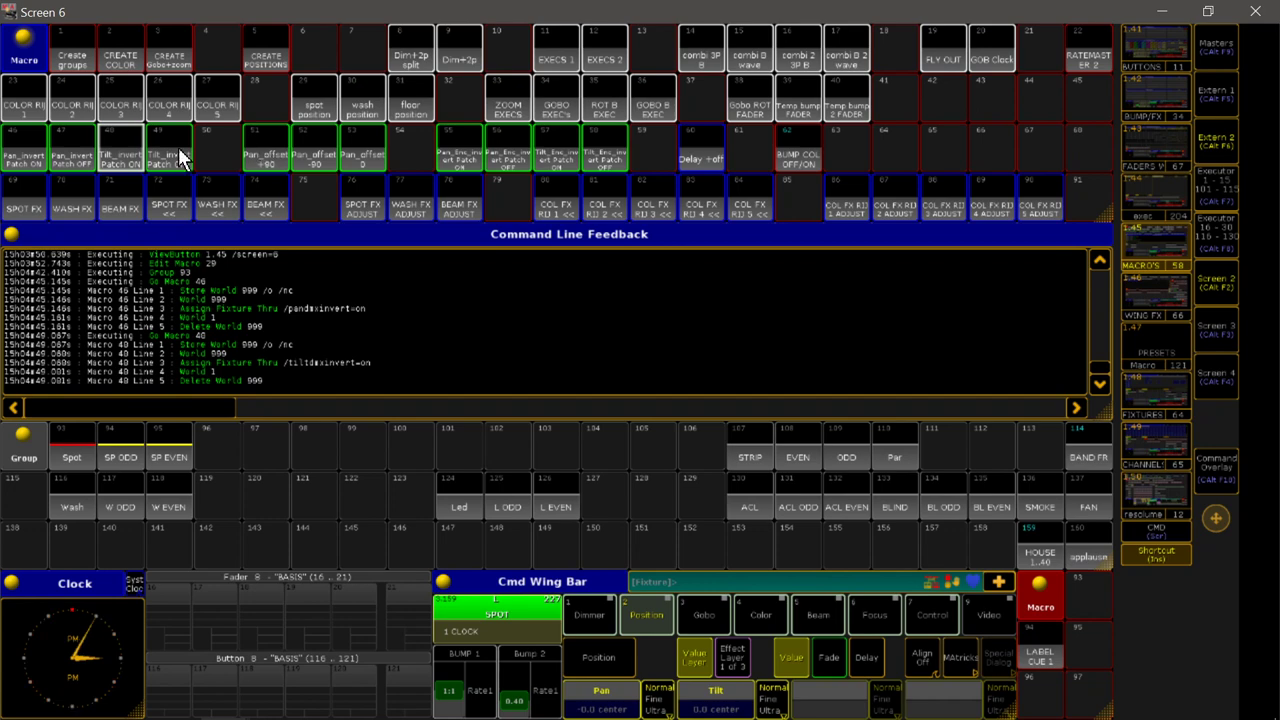
right_click(24, 165)
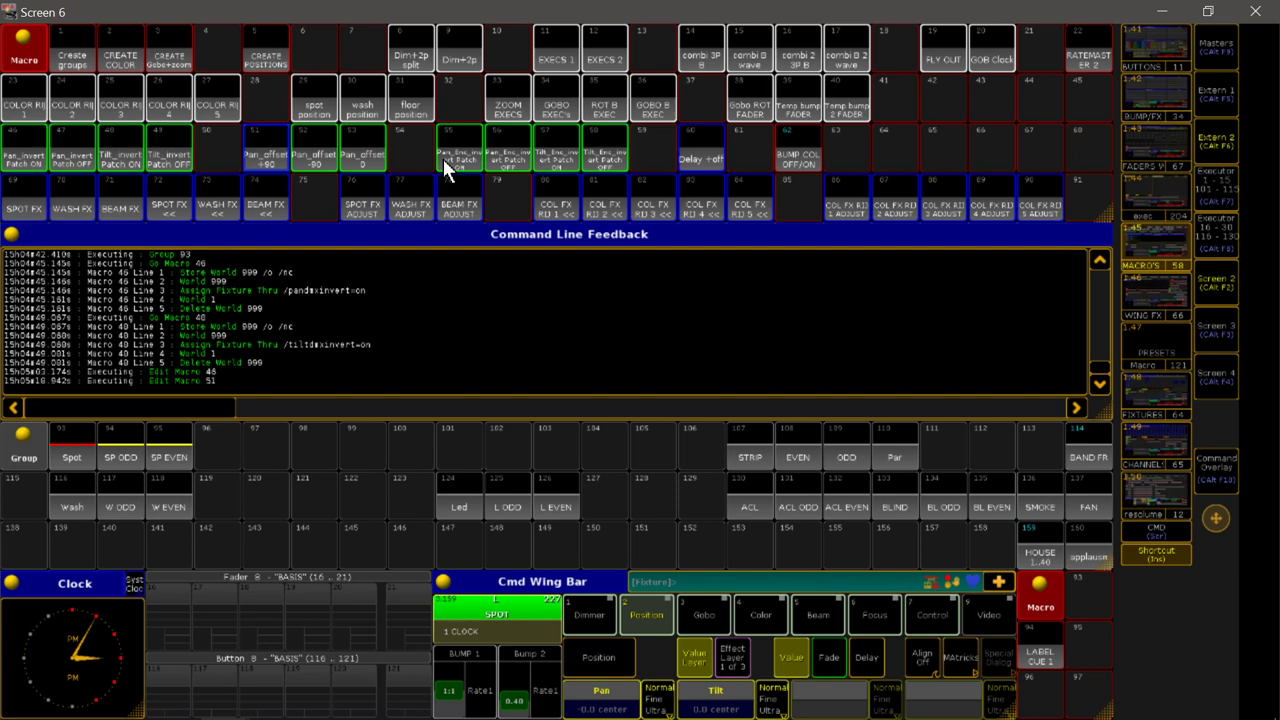
right_click(560, 157)
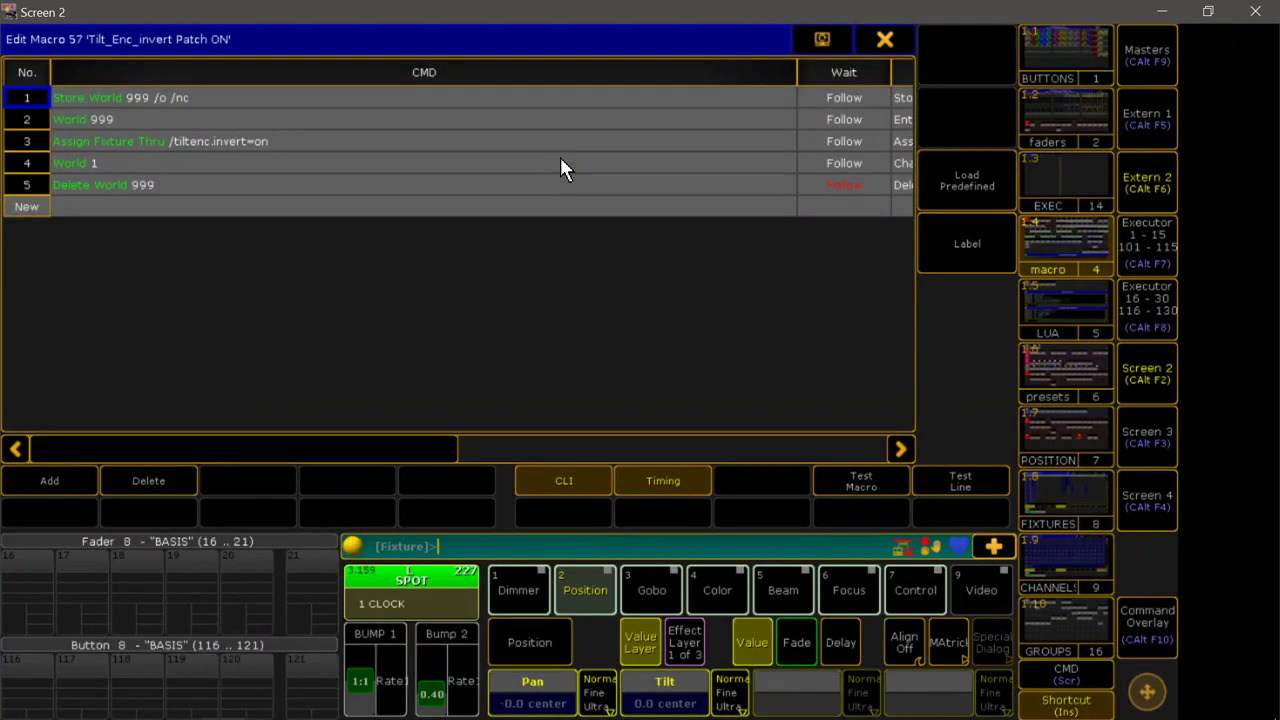
key(Escape)
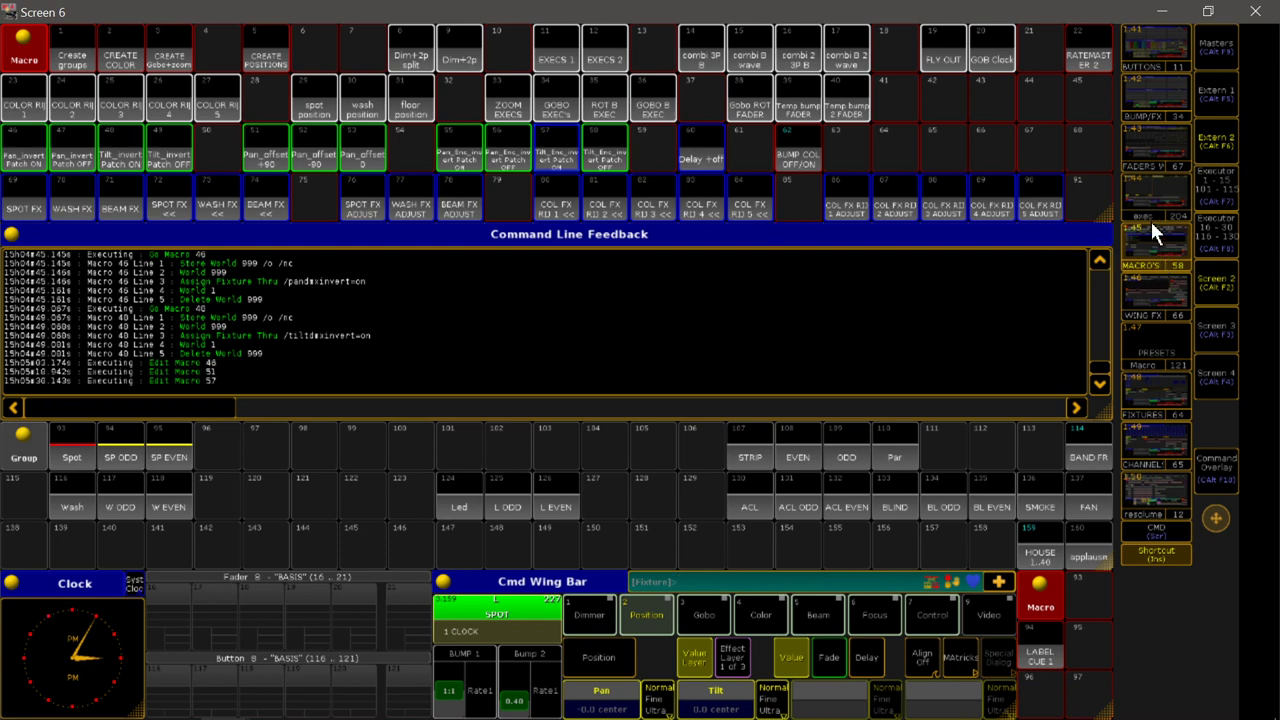
click(1160, 297)
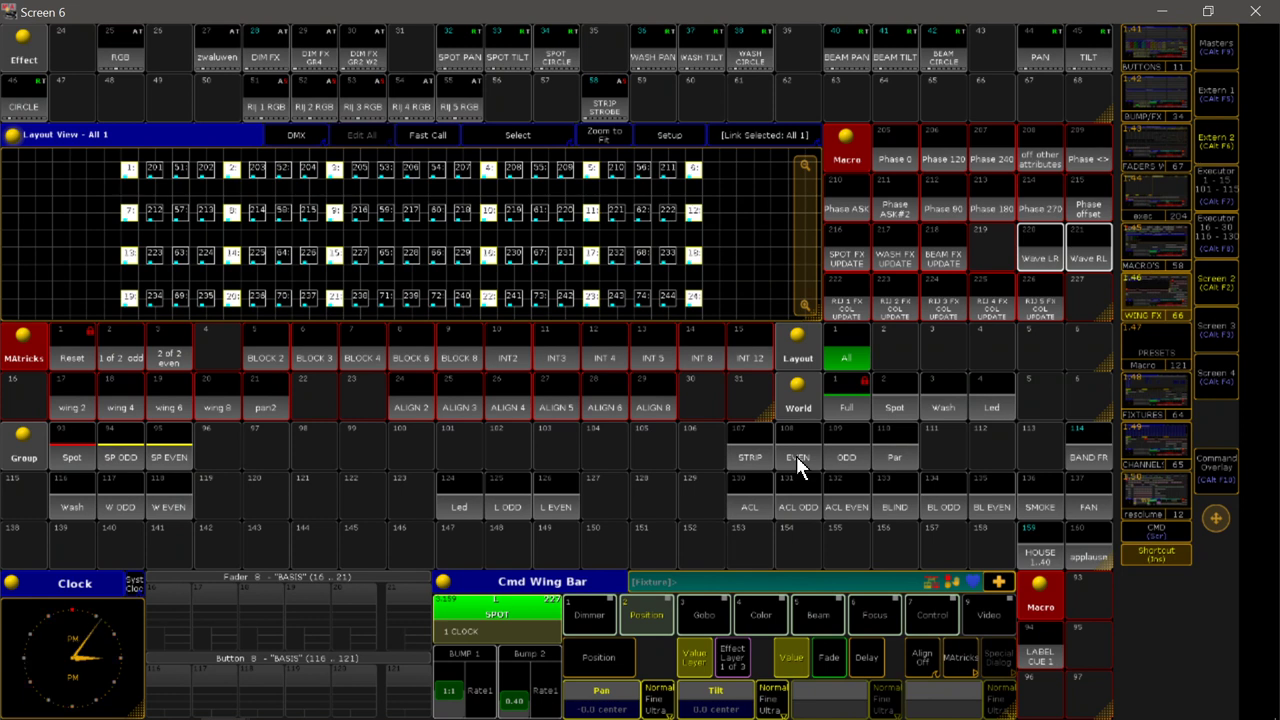
click(1149, 241)
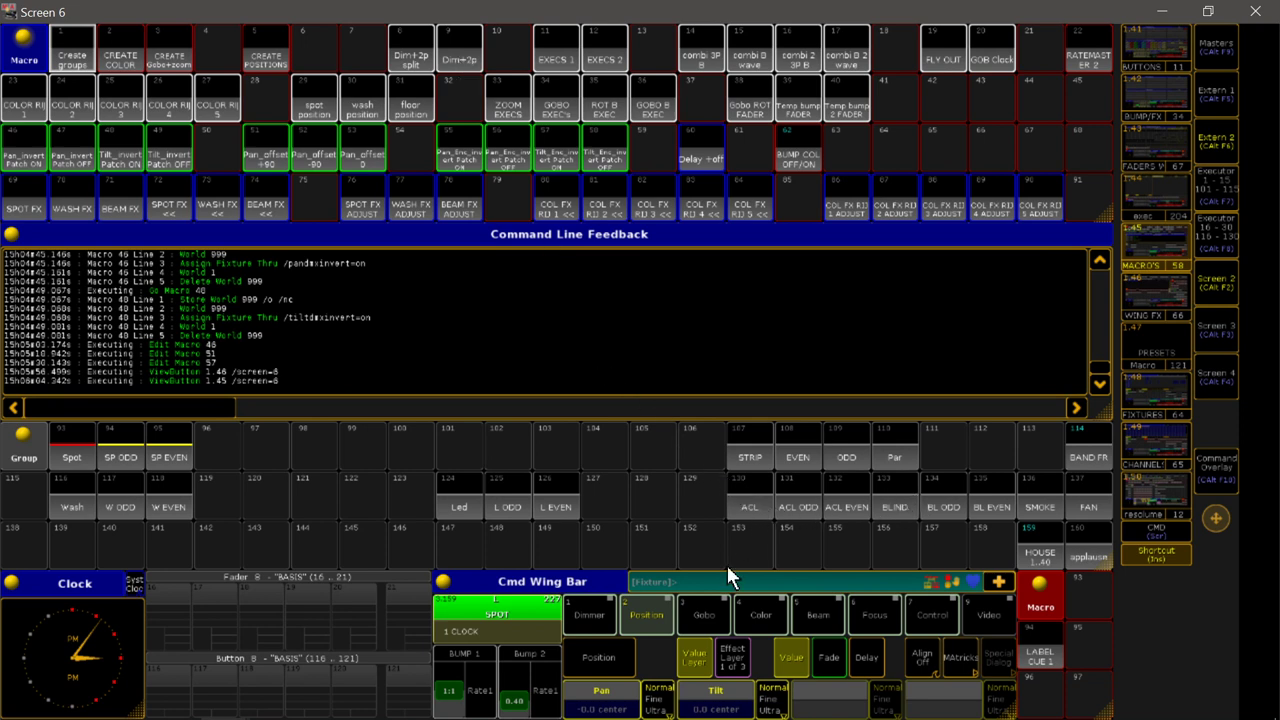
Run macro 9 Dim+2p for the ACL group, then step executor 16 through its cues on the channel sheet.
click(462, 52)
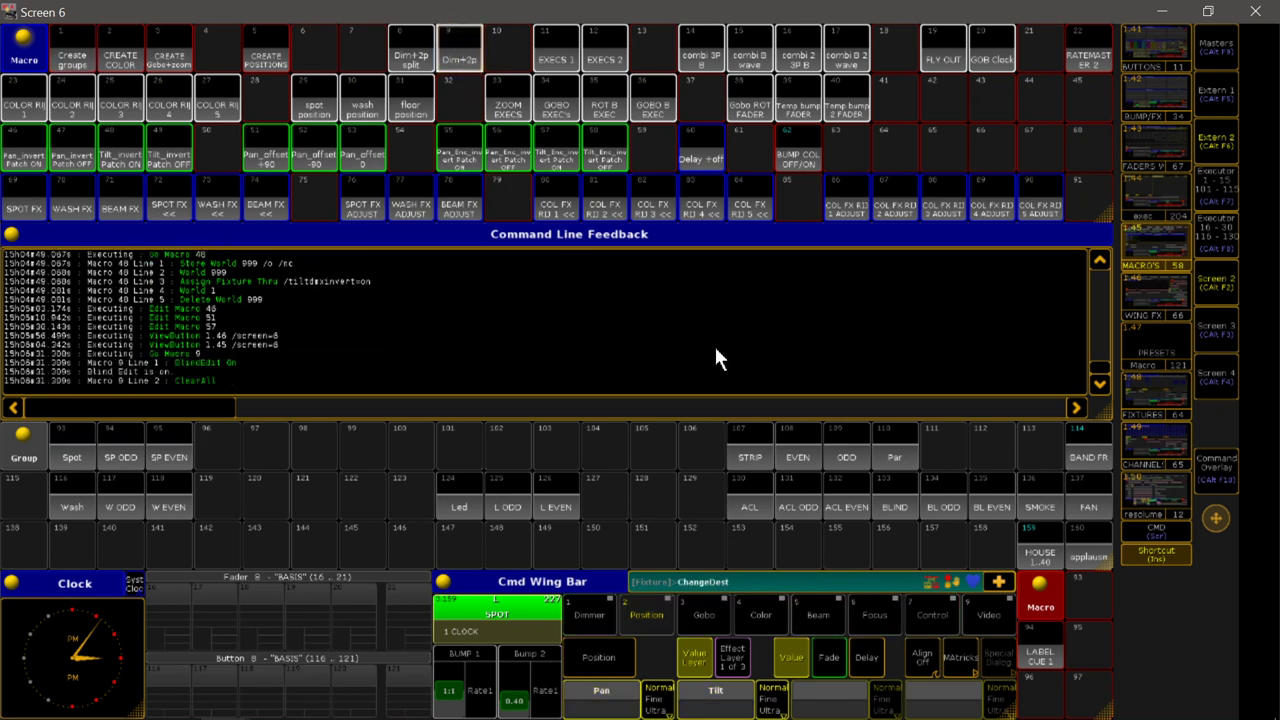
click(746, 506)
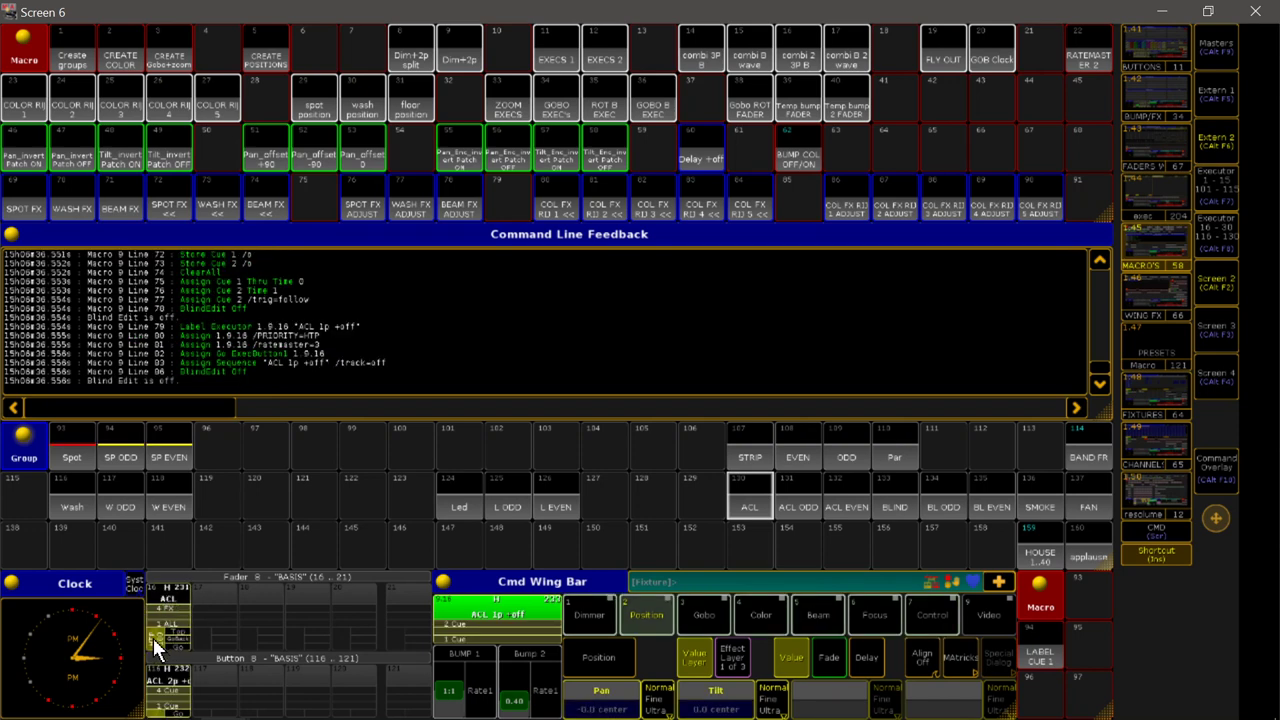
click(153, 645)
click(175, 645)
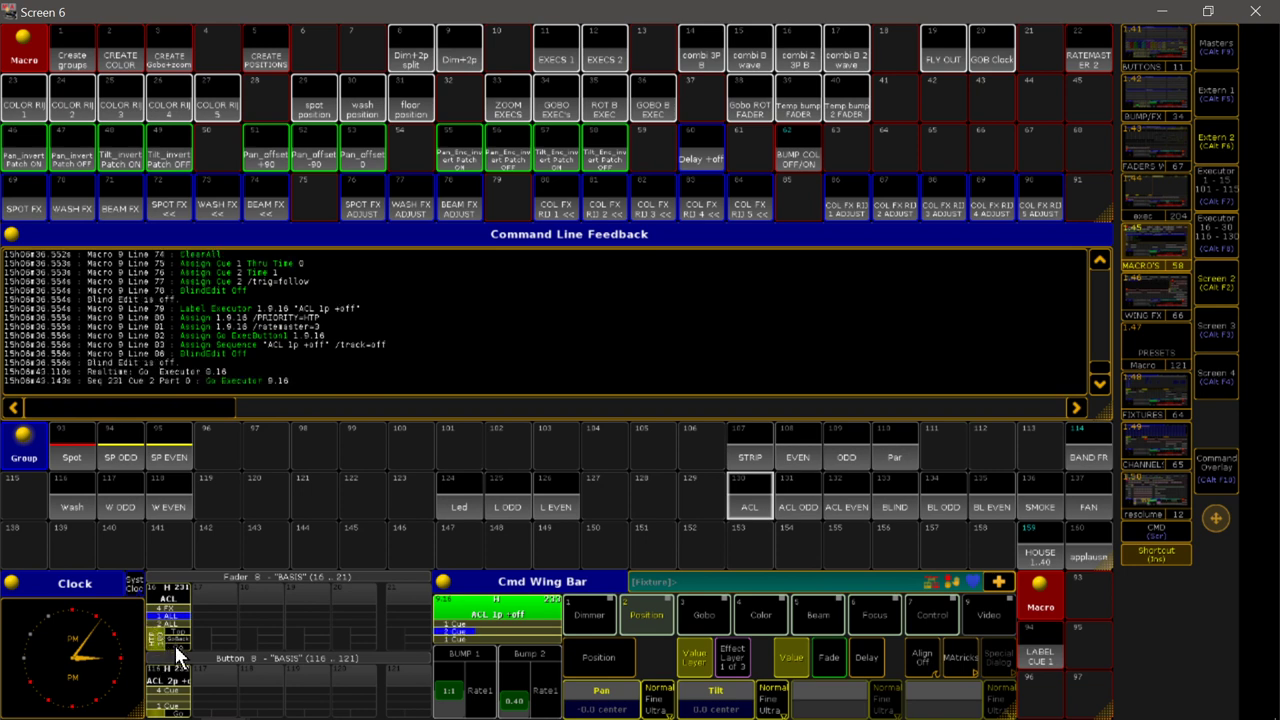
click(175, 645)
click(175, 645)
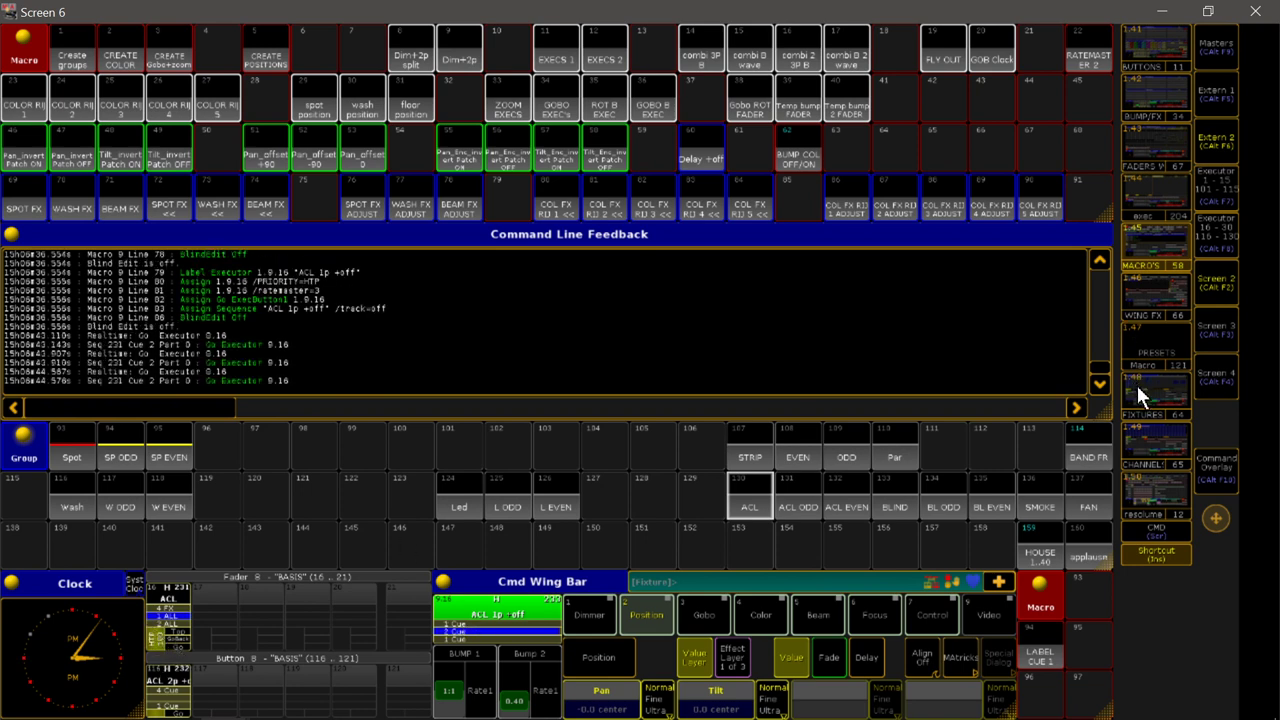
click(1154, 432)
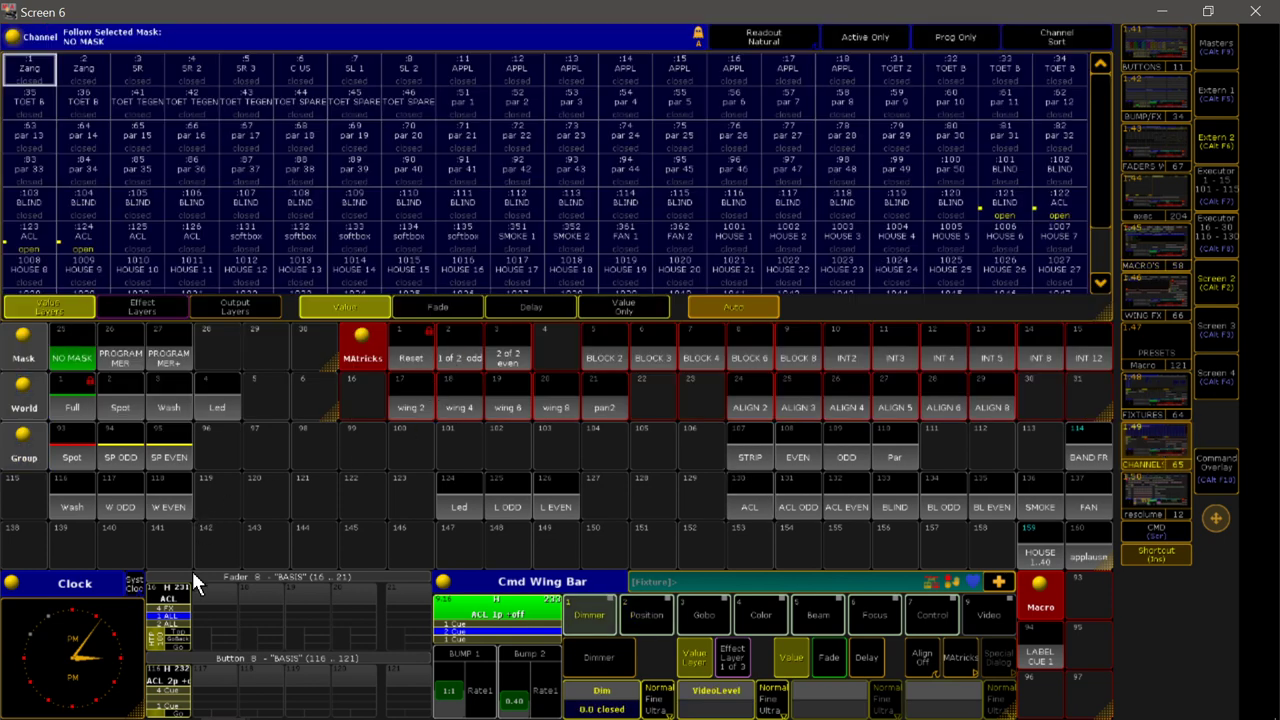
Select and fire executor 16, then switch it off so the ACL channels close, returning to the macro pool.
click(163, 643)
click(163, 641)
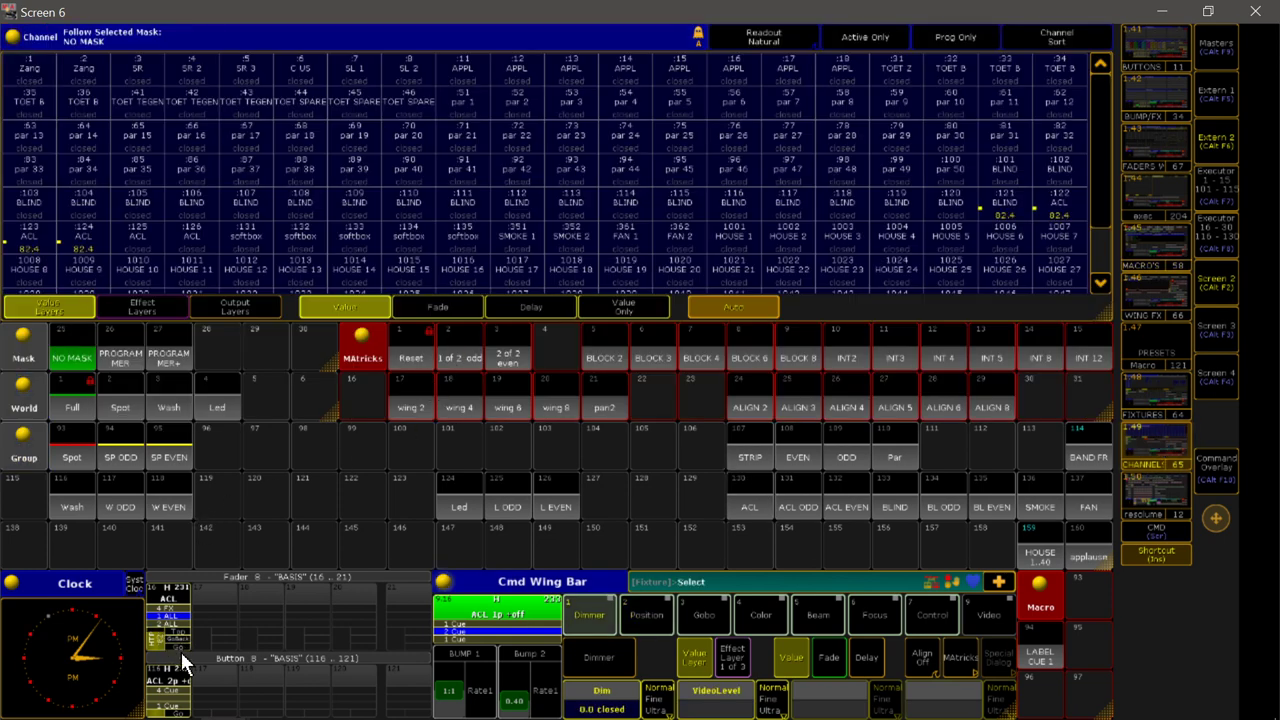
click(157, 589)
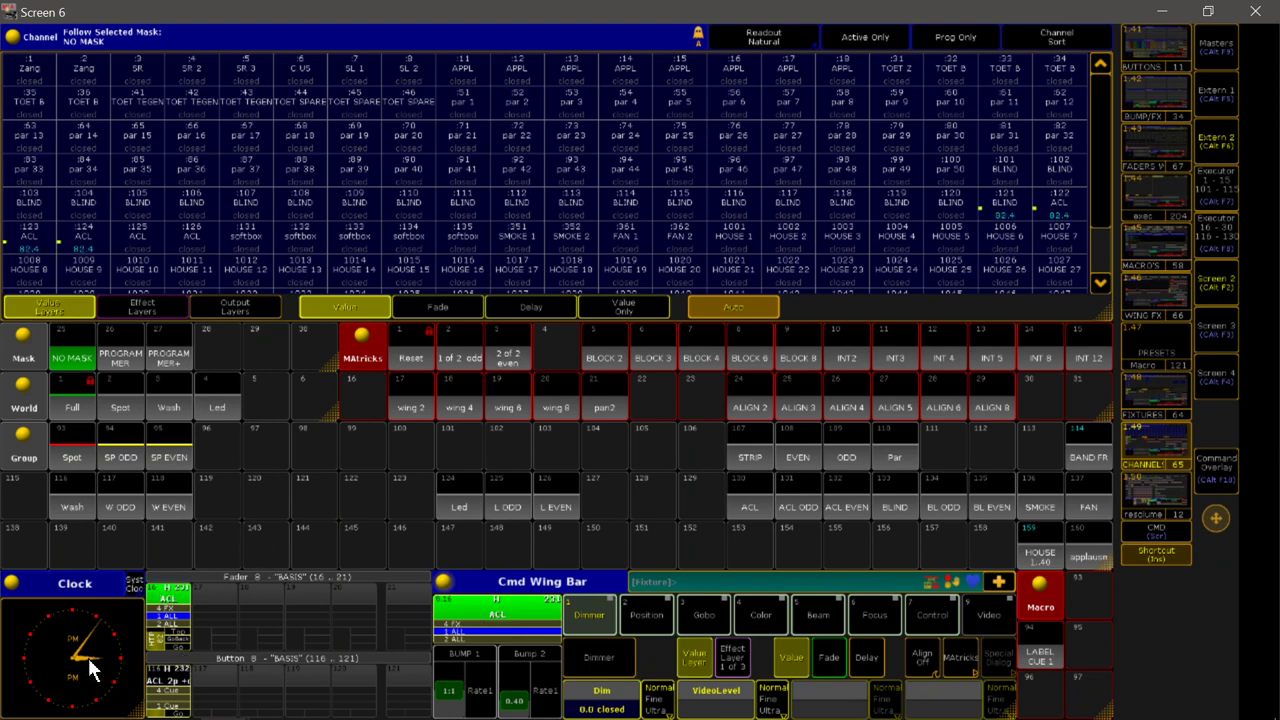
click(152, 649)
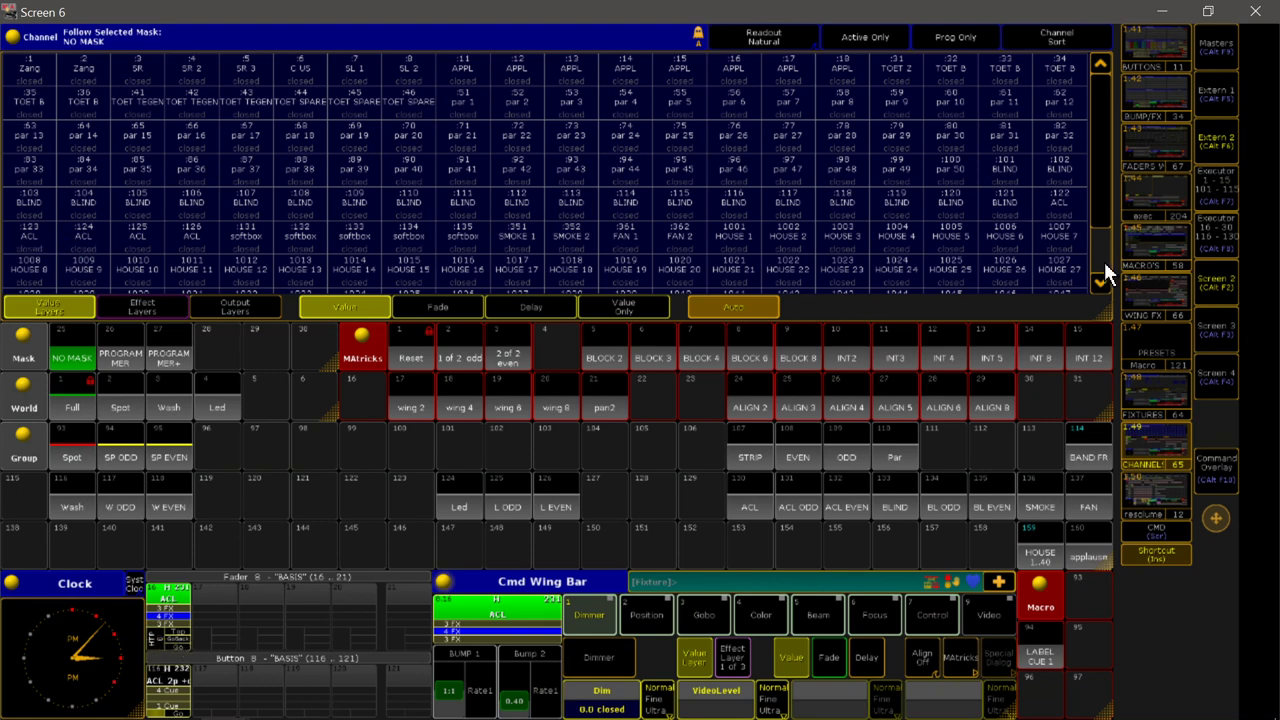
click(1143, 240)
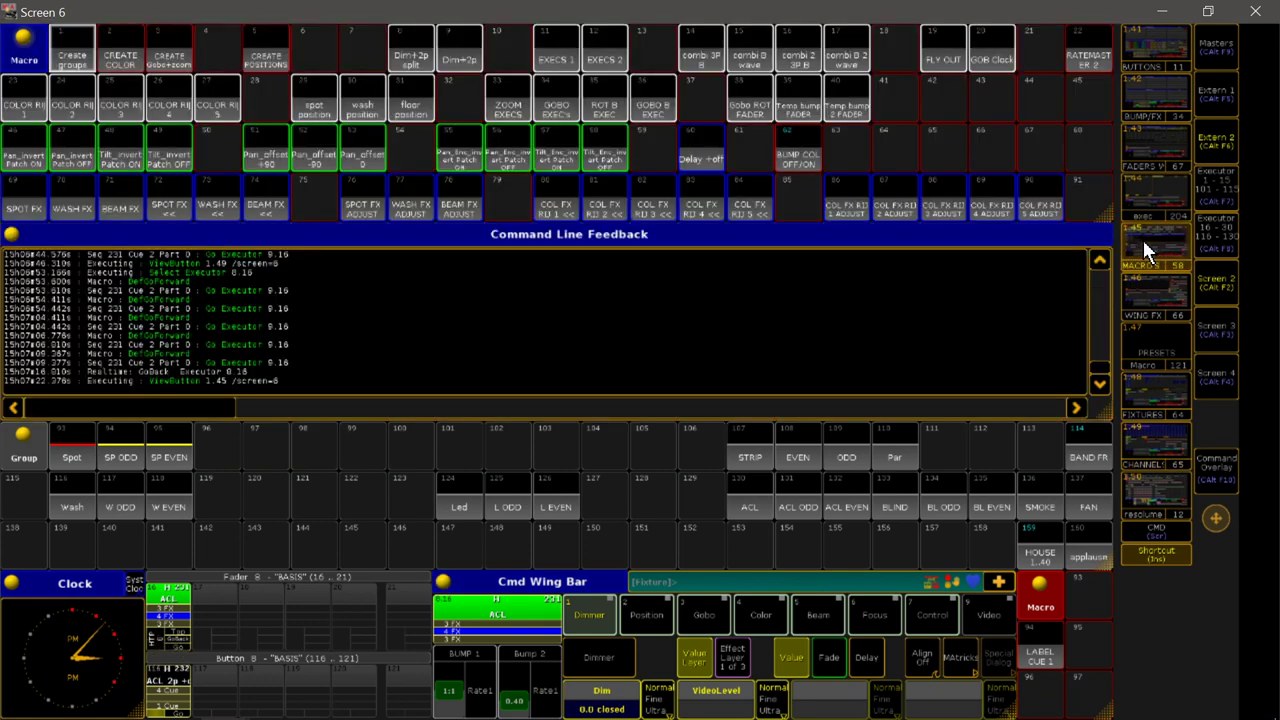
Run macro 9 Dim+2p for the BLIND group, creating executor 9.17 'BLIND 1p +off', then view BUMP/FX pages.
click(447, 58)
click(886, 494)
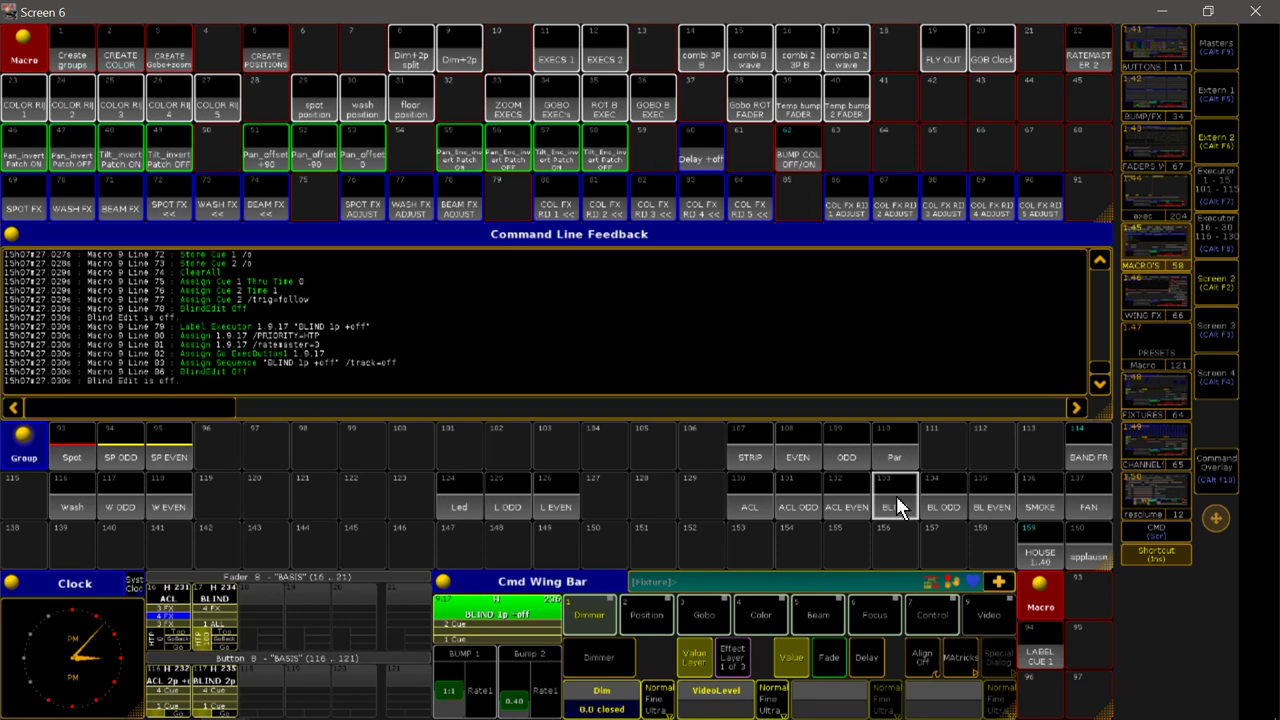
click(189, 633)
scroll(189, 633, up, 1)
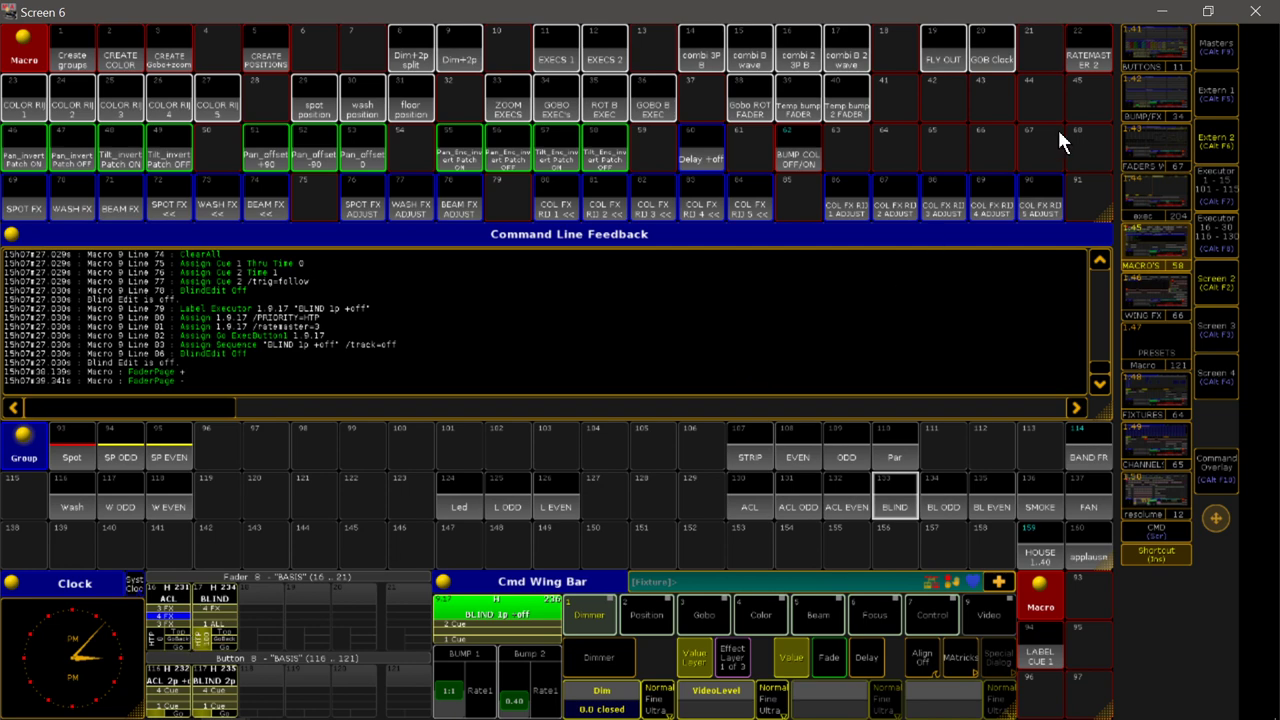
click(1136, 89)
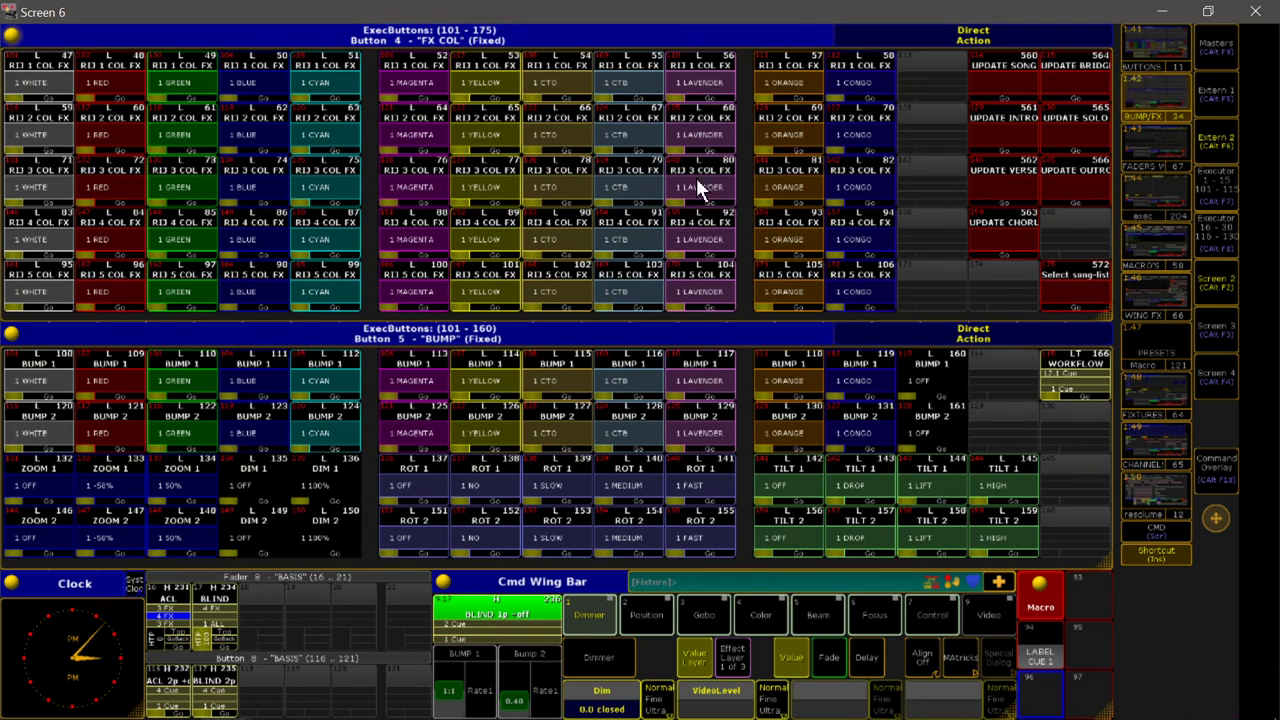